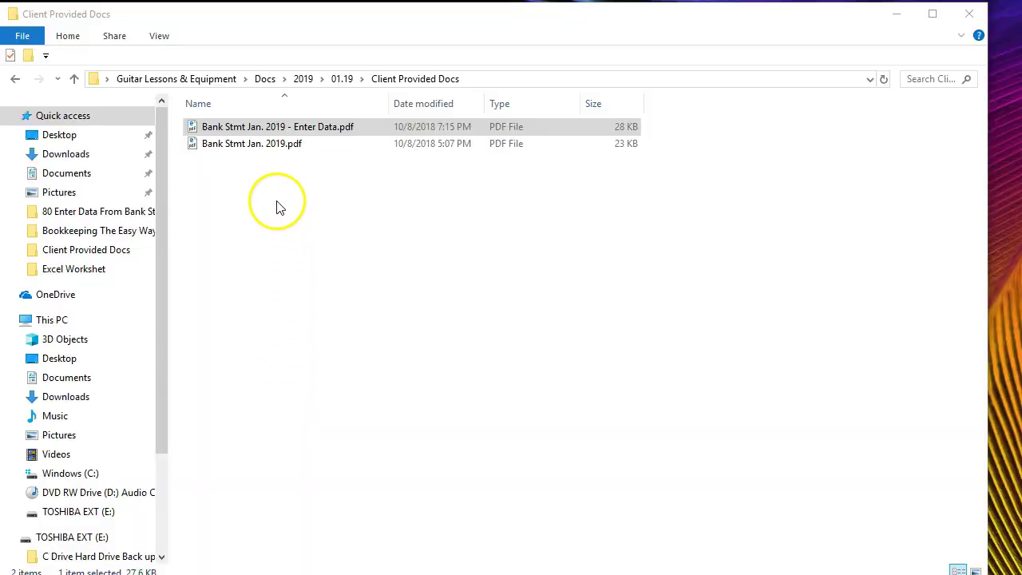
Open the file Bank Stmt Jan. 2019 - Enter Data.pdf with Adobe Acrobat Reader DC
click(289, 128)
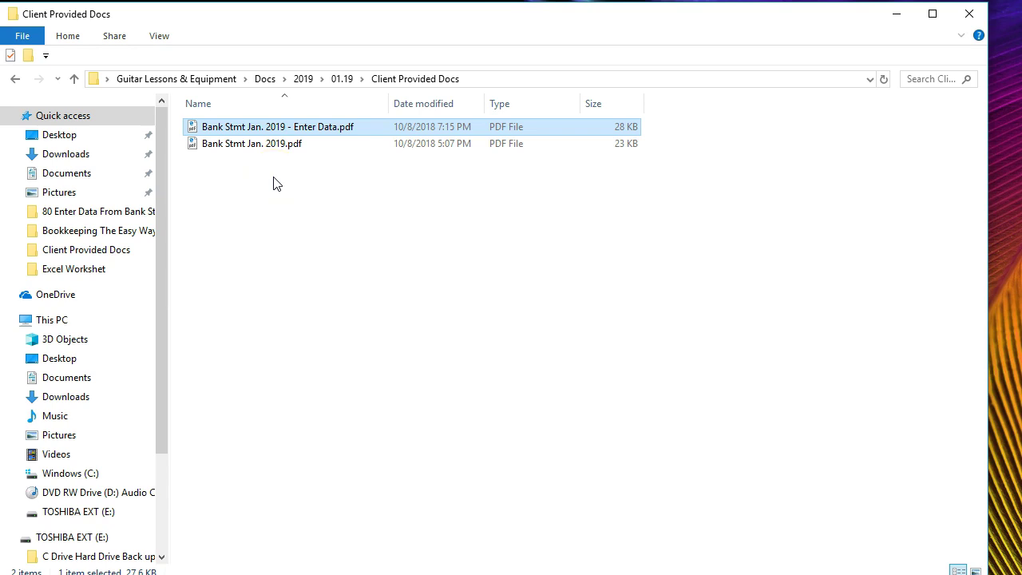
click(253, 129)
right_click(253, 129)
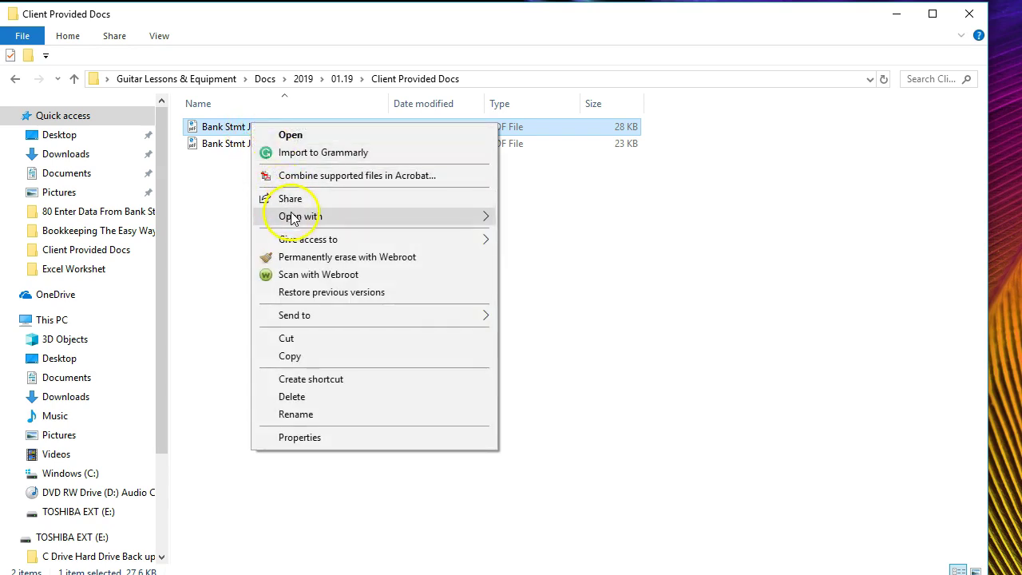
mouse_move(401, 221)
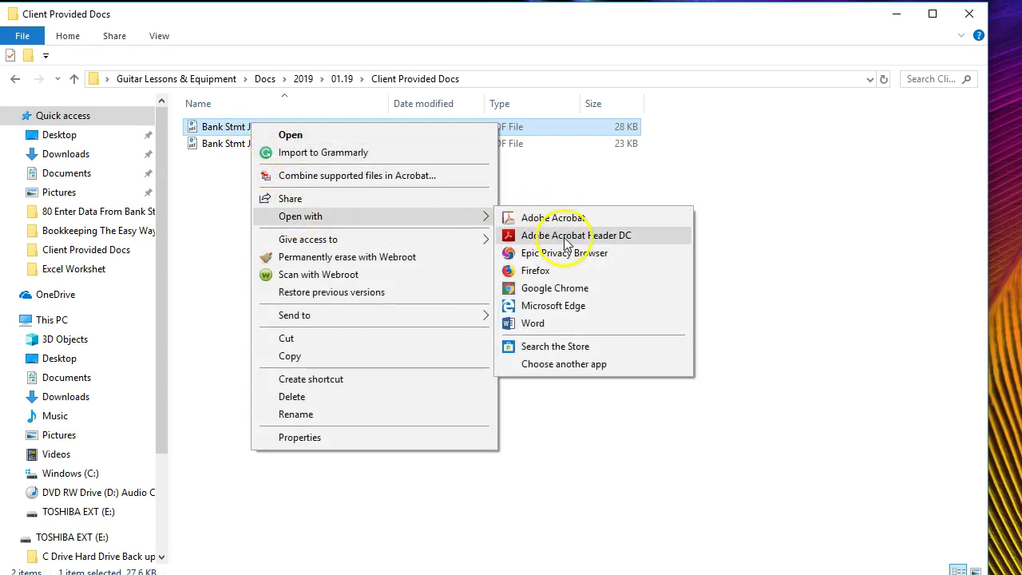
click(615, 236)
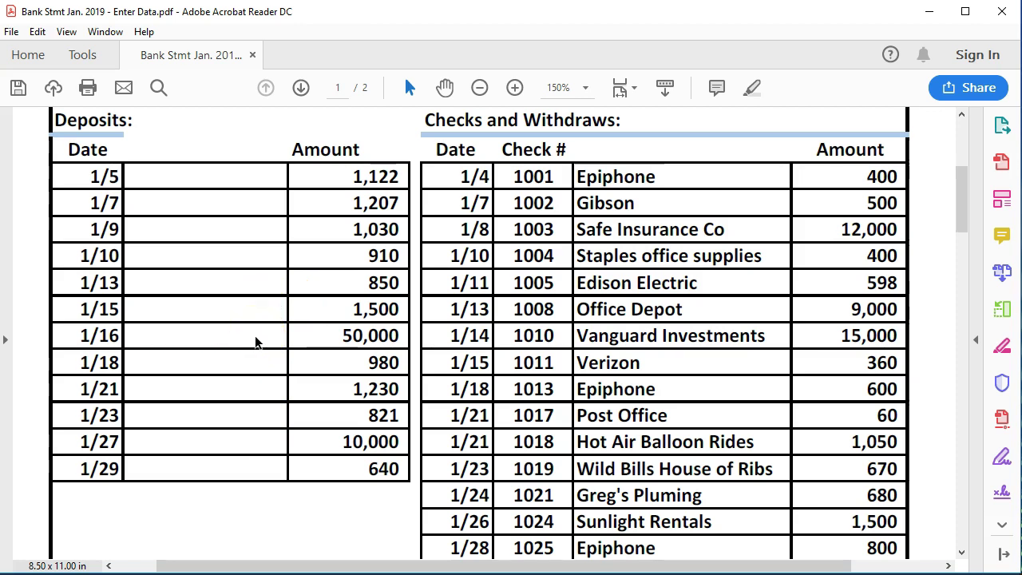
Examine the January bank statement's balance summary and its tables of deposits and of checks and withdraws
scroll(258, 343, up, 4)
click(460, 171)
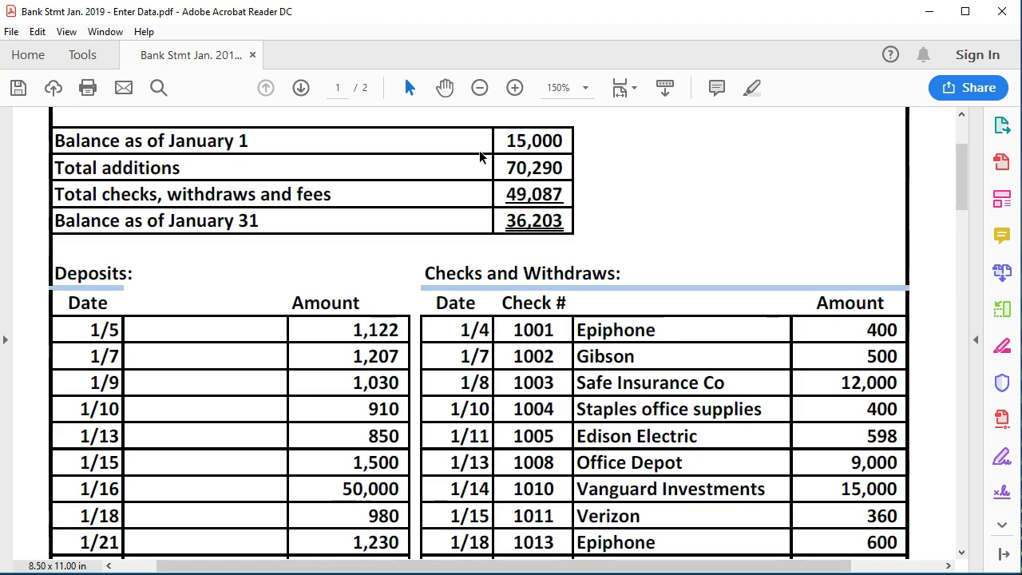
click(495, 145)
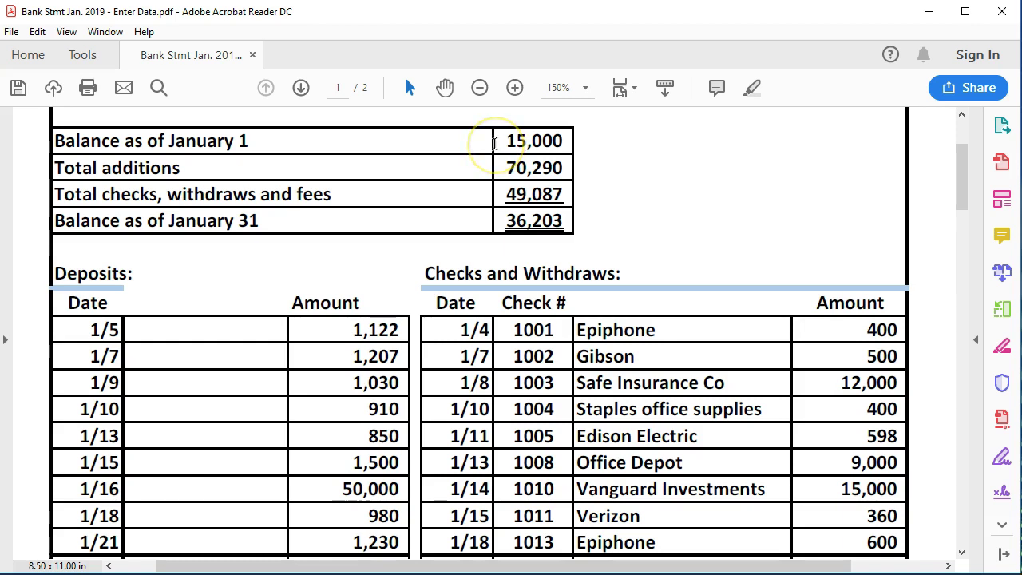
click(411, 299)
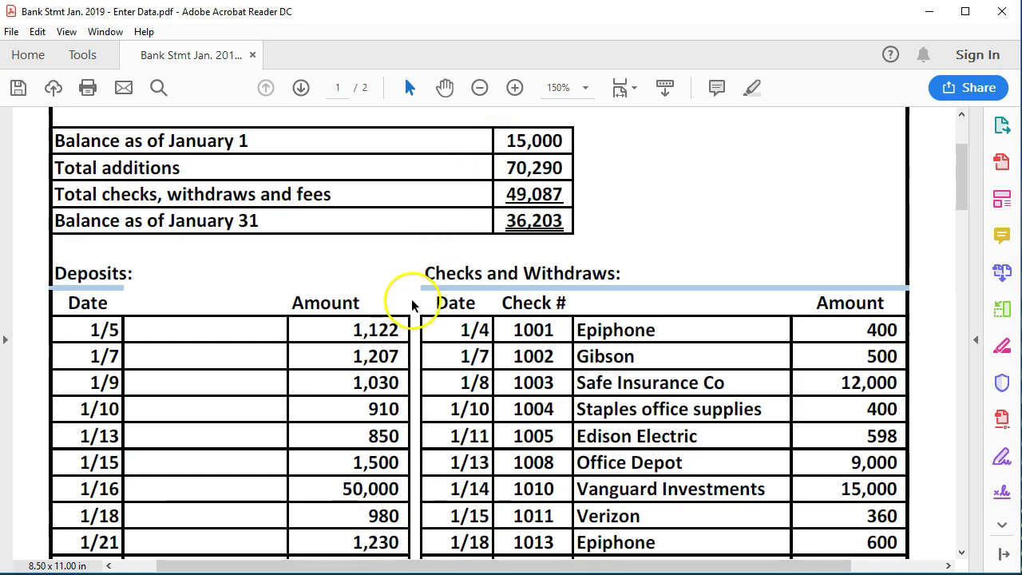
scroll(410, 301, down, 2)
scroll(411, 299, down, 1)
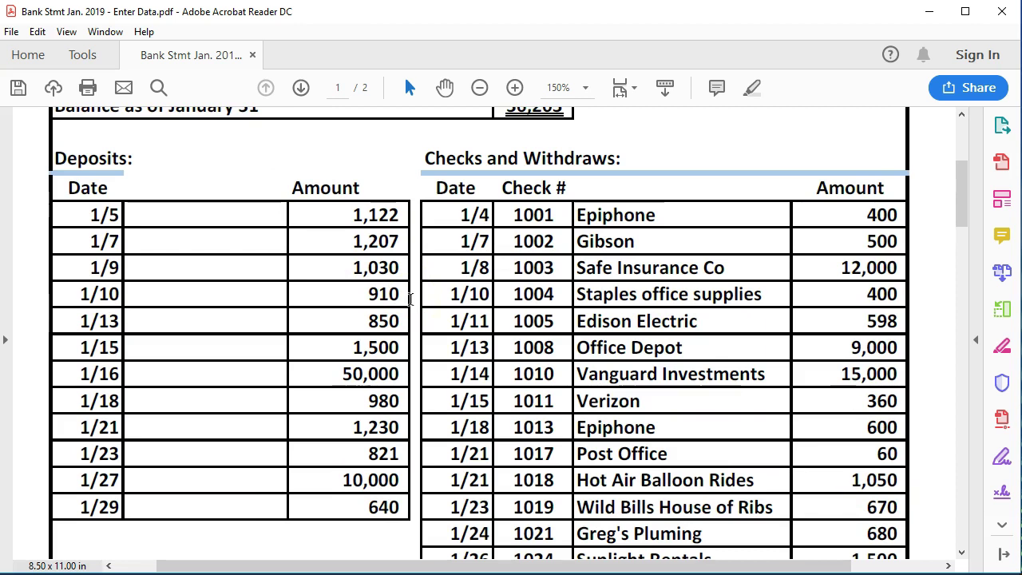
click(399, 294)
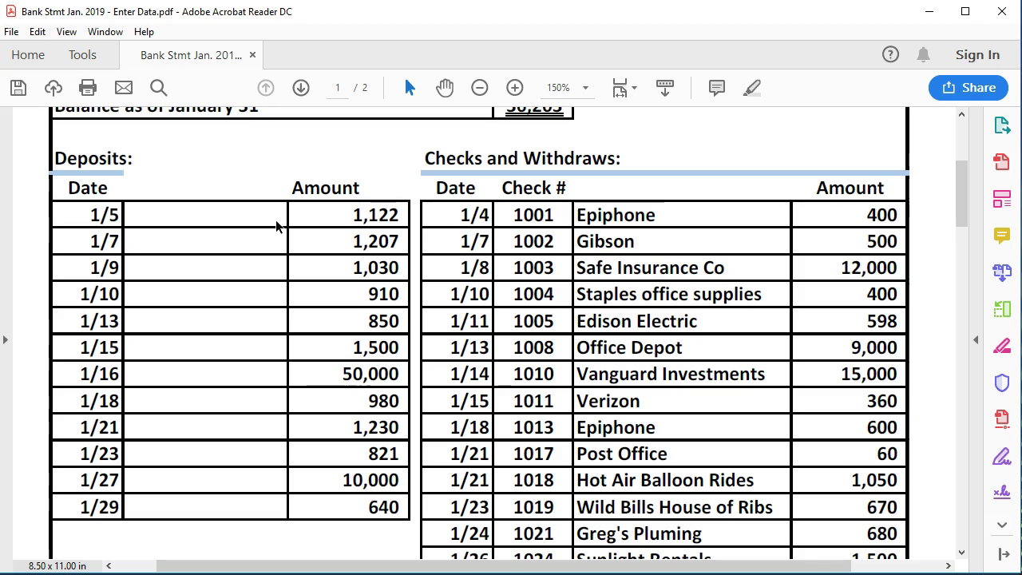
Switch to QuickBooks Desktop and display the Open Window List
click(132, 574)
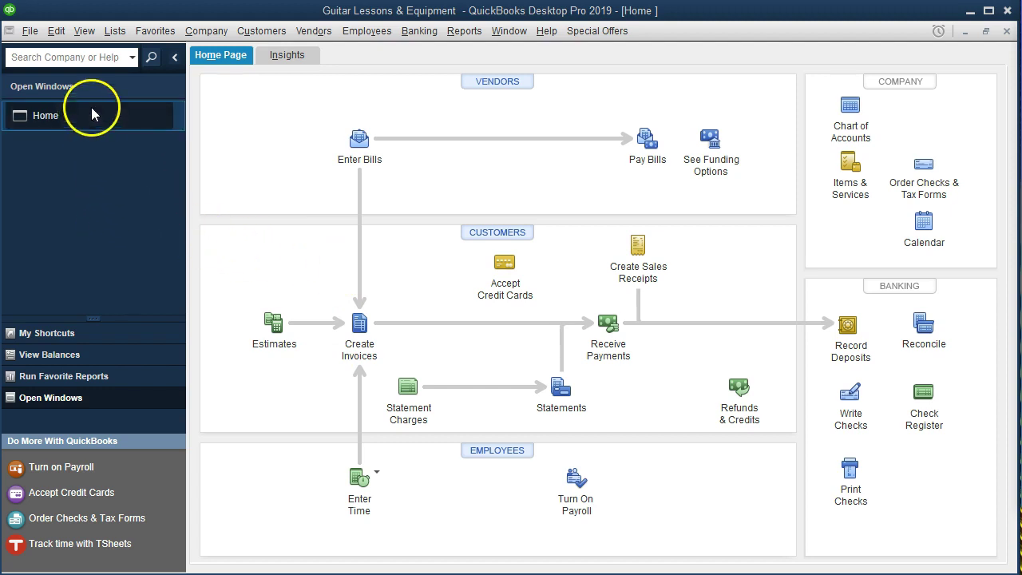
click(83, 30)
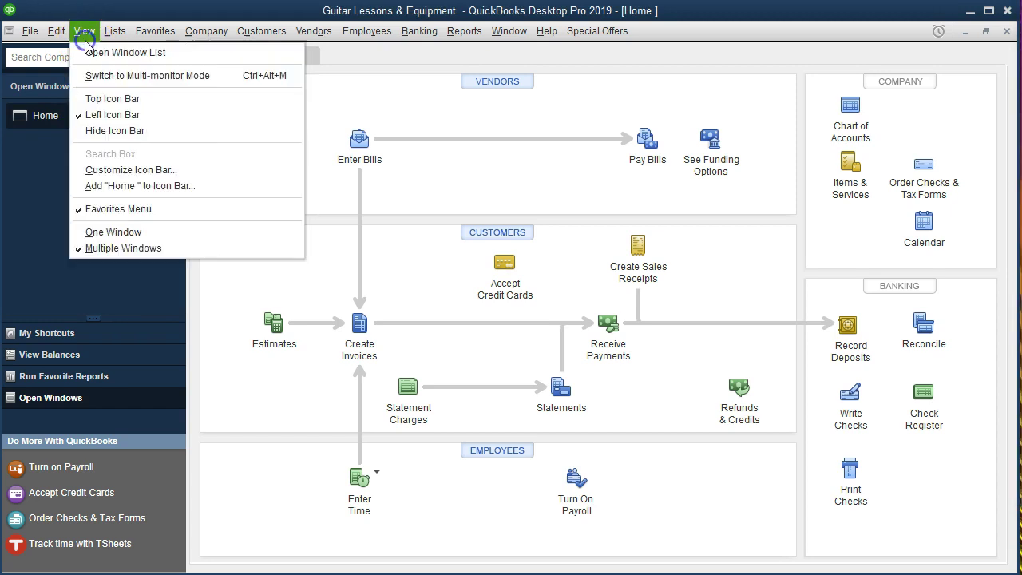
click(186, 54)
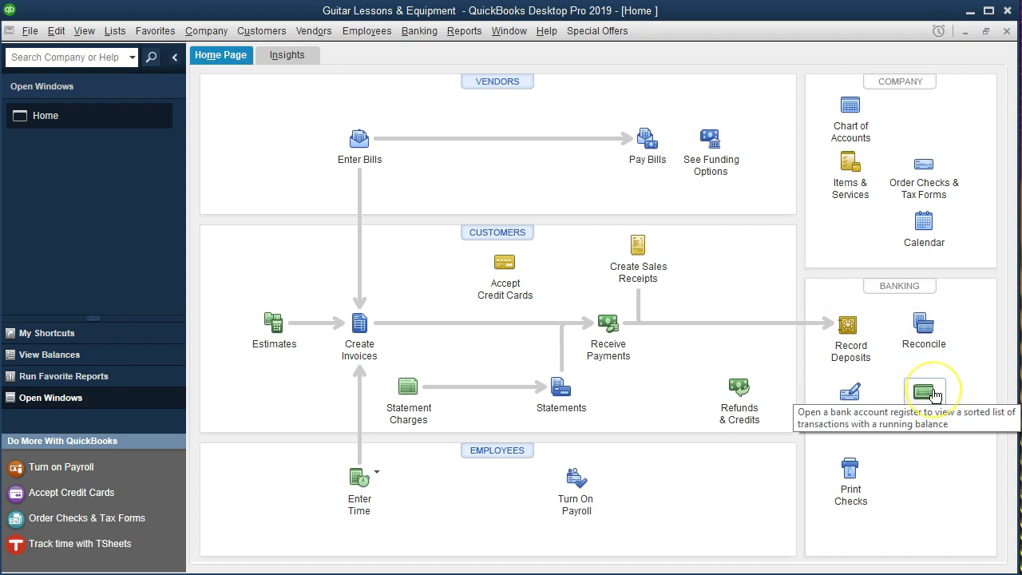
Open the register for the Checking Account
click(418, 35)
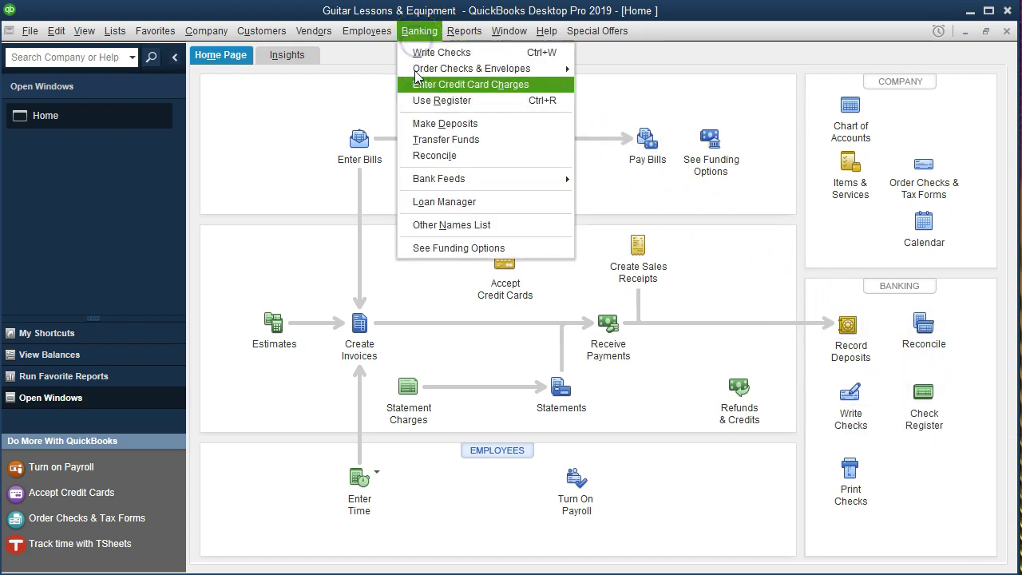
click(497, 102)
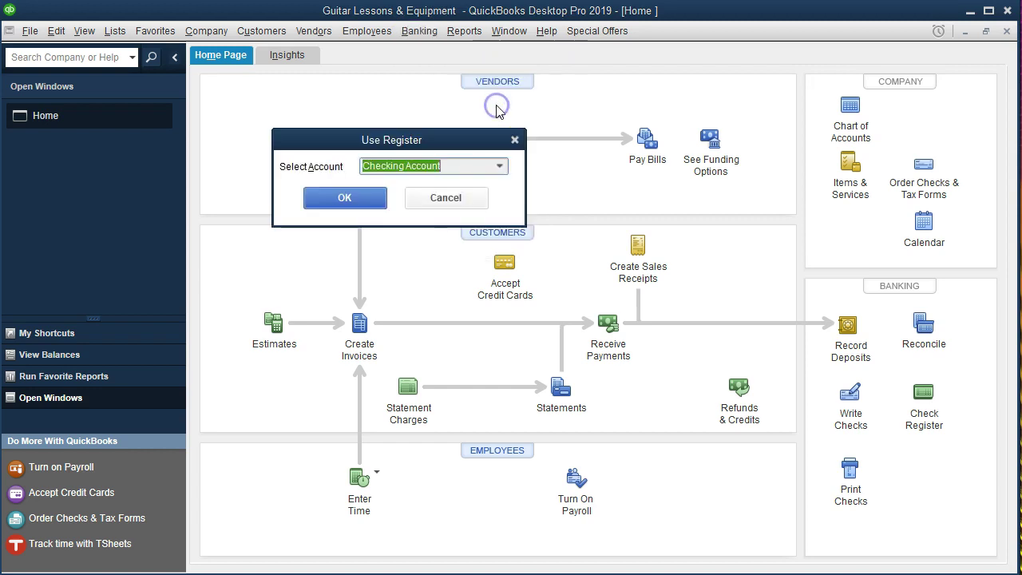
click(500, 166)
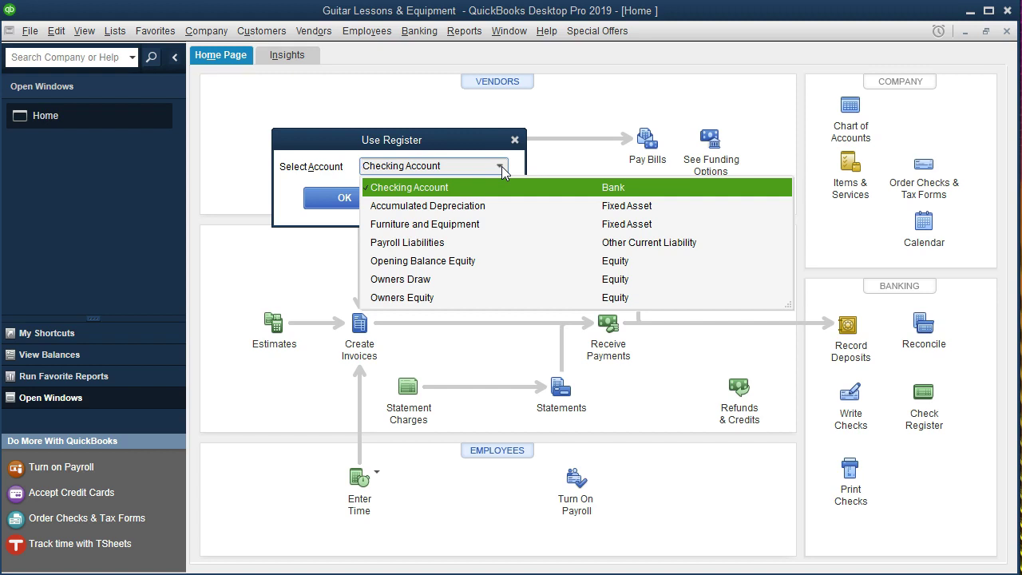
click(502, 173)
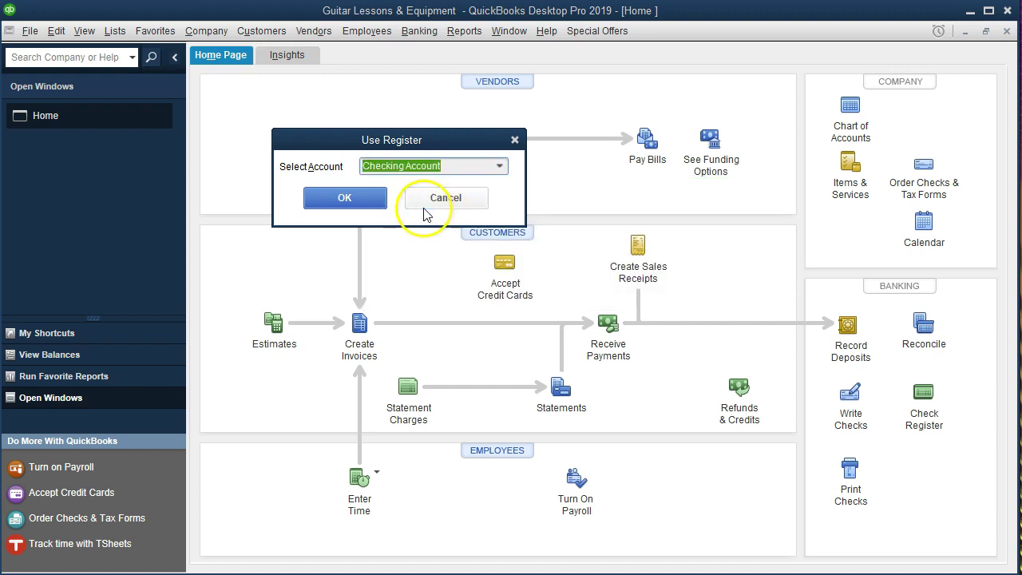
click(344, 197)
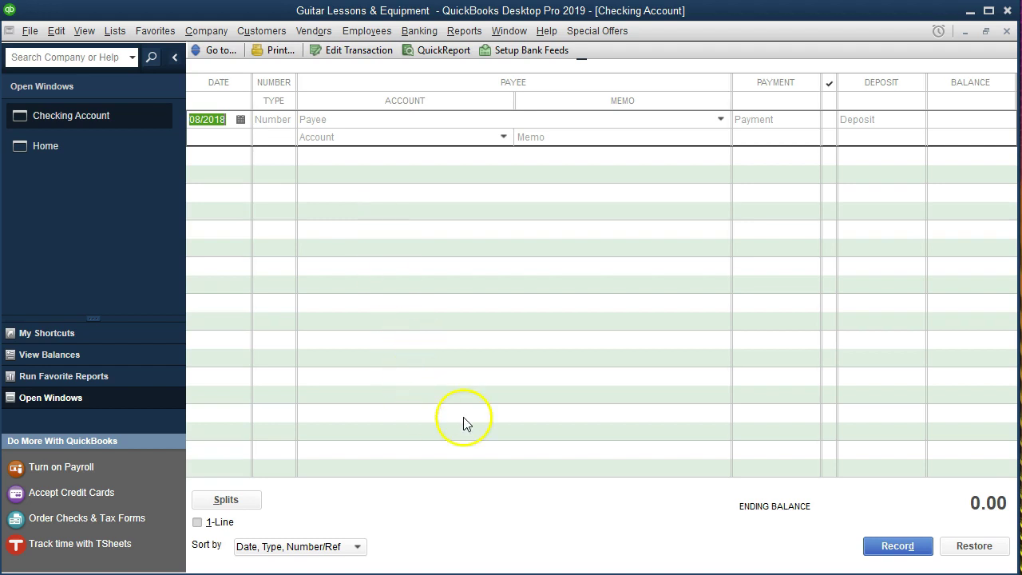
Review the deposits on the bank statement in Acrobat Reader, then return to the QuickBooks checking register
mouse_move(646, 573)
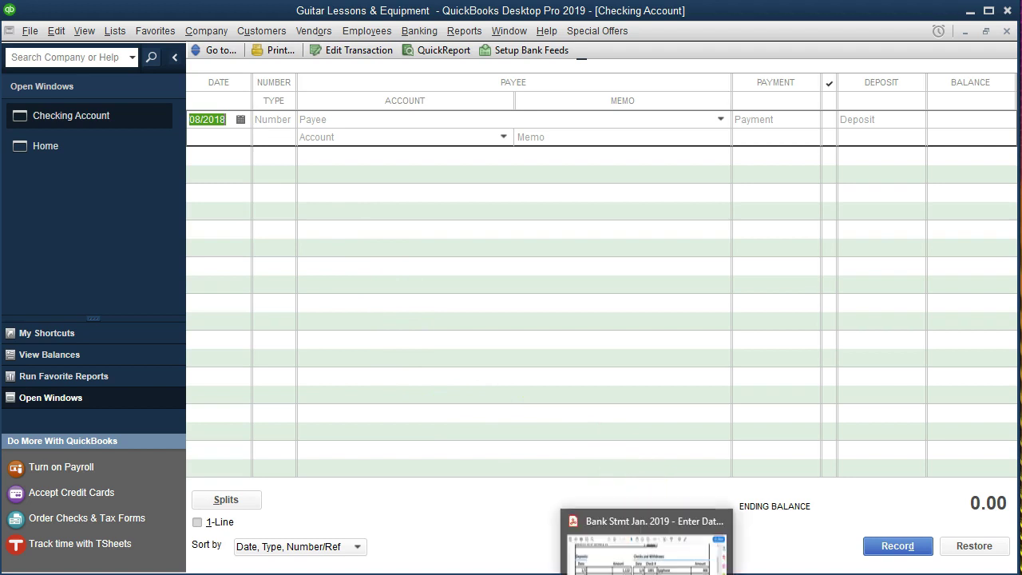
click(647, 551)
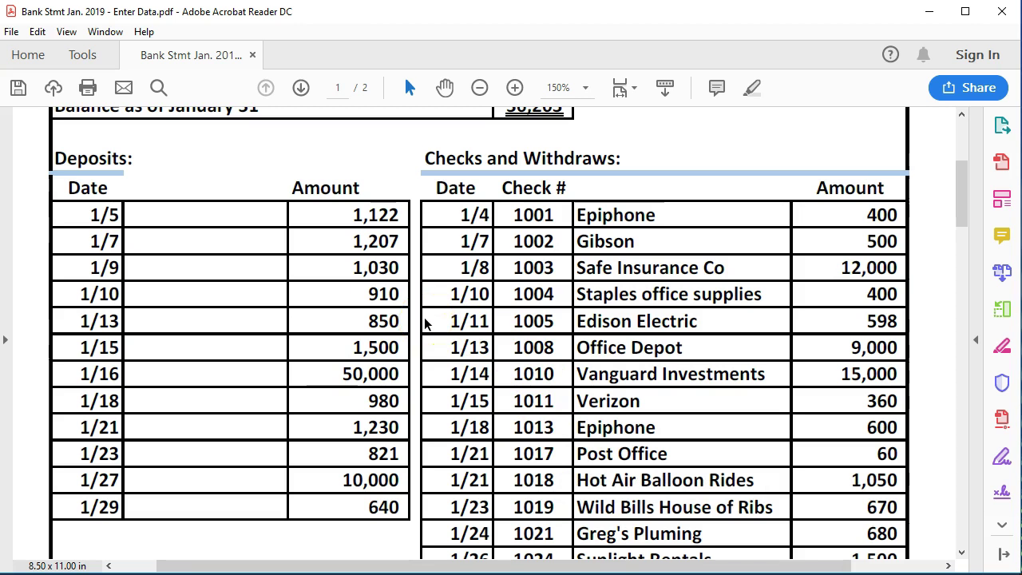
click(281, 258)
click(225, 256)
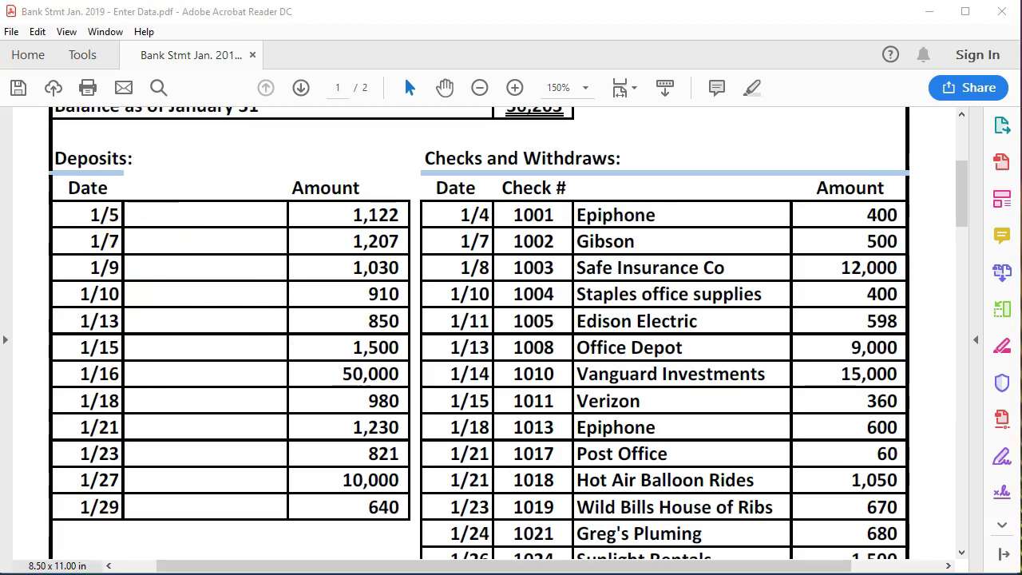
click(929, 11)
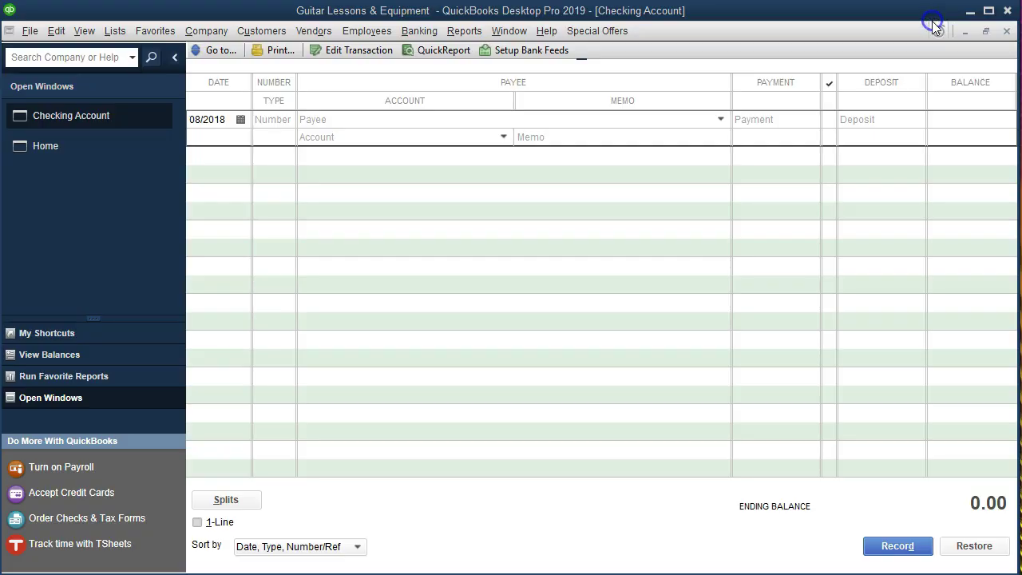
Start a register transaction dated 01/05/2019 with the number Dep and a deposit amount of 1,122.00
double_click(192, 119)
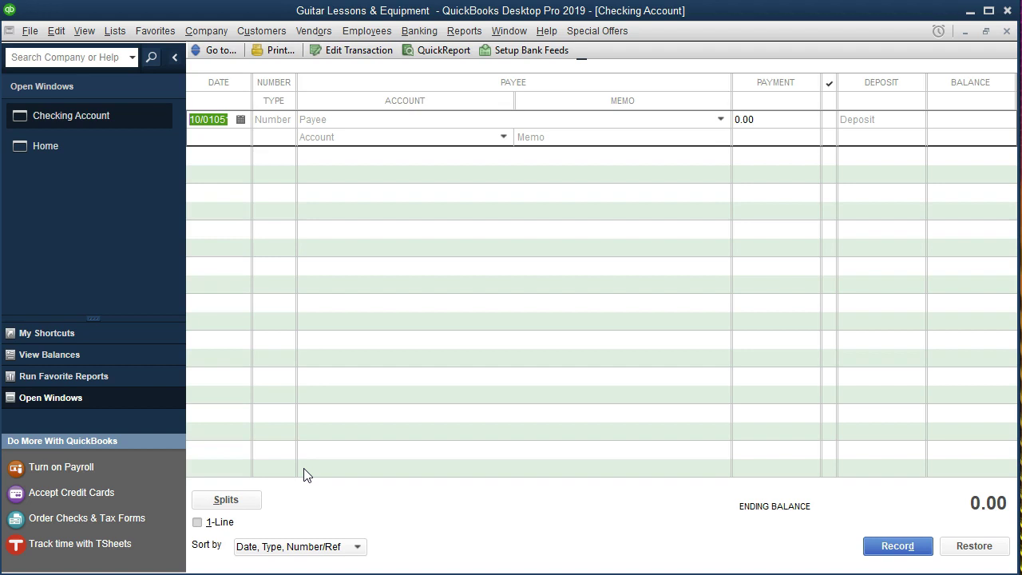
text(010519)
key(Tab)
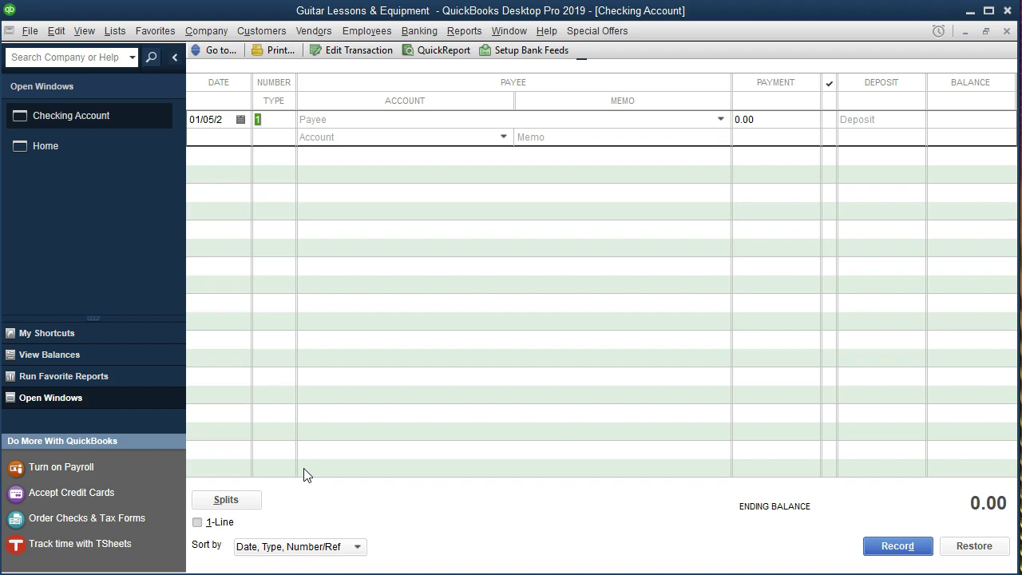
text(Dep)
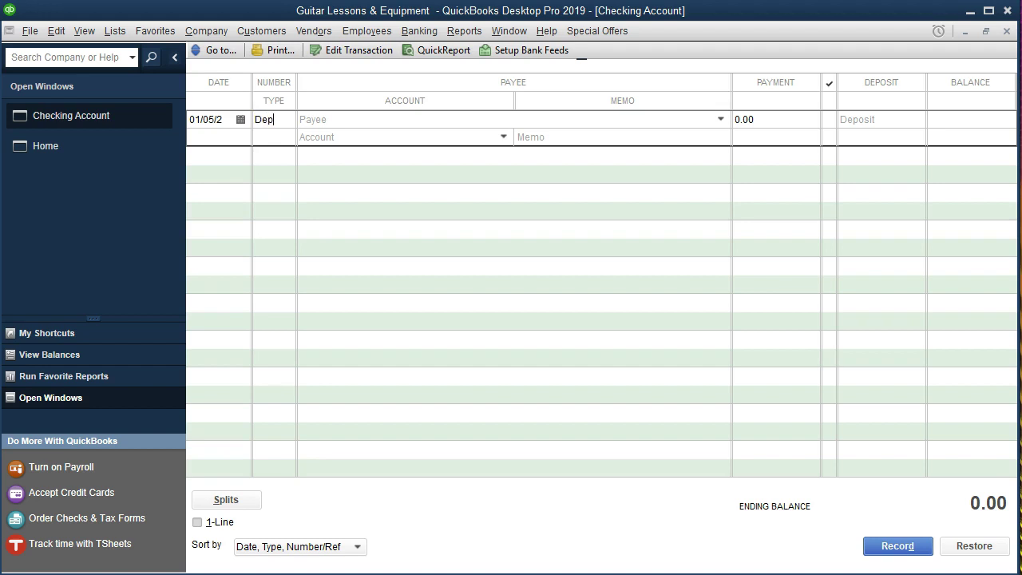
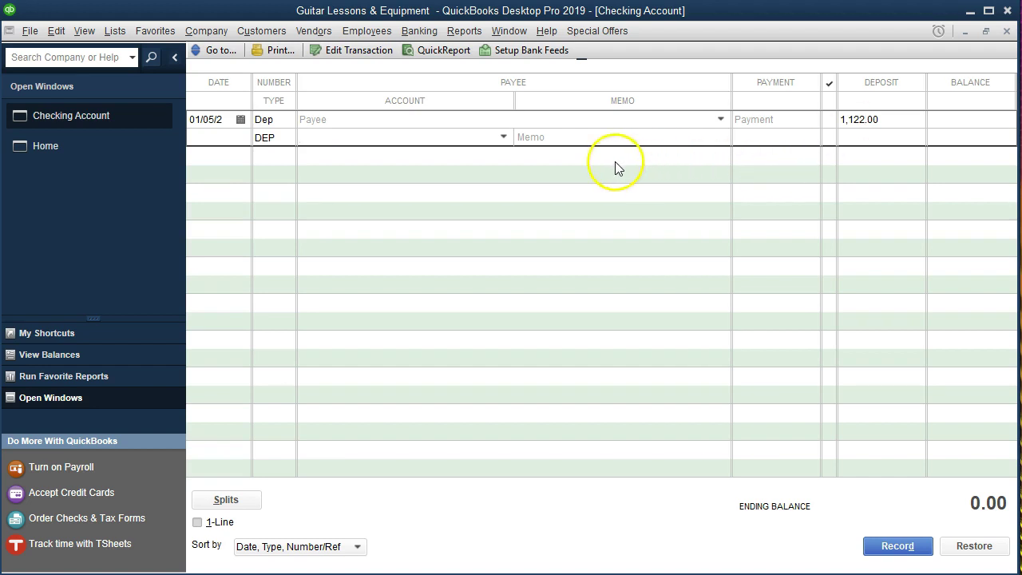
Assign the Sales income account to the 1,122.00 deposit and record the transaction, accepting its future date
click(504, 137)
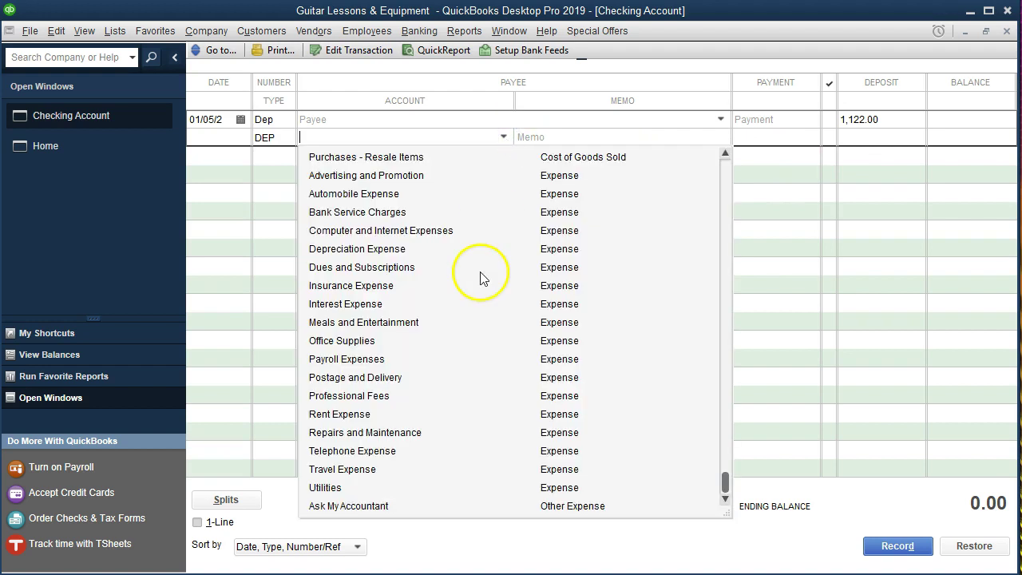
scroll(473, 322, up, 1)
scroll(473, 323, up, 2)
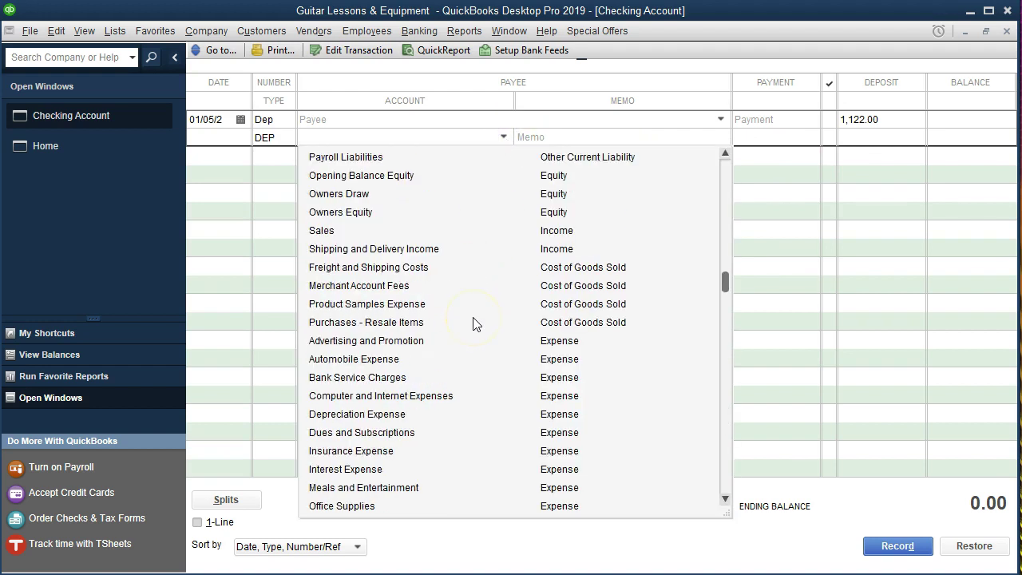
click(542, 233)
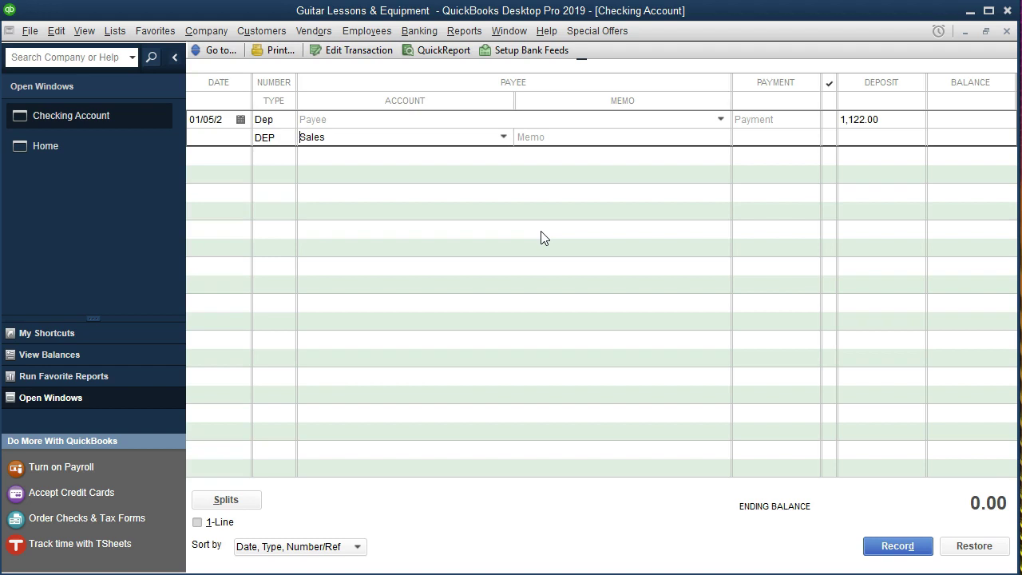
key(Tab)
key(Return)
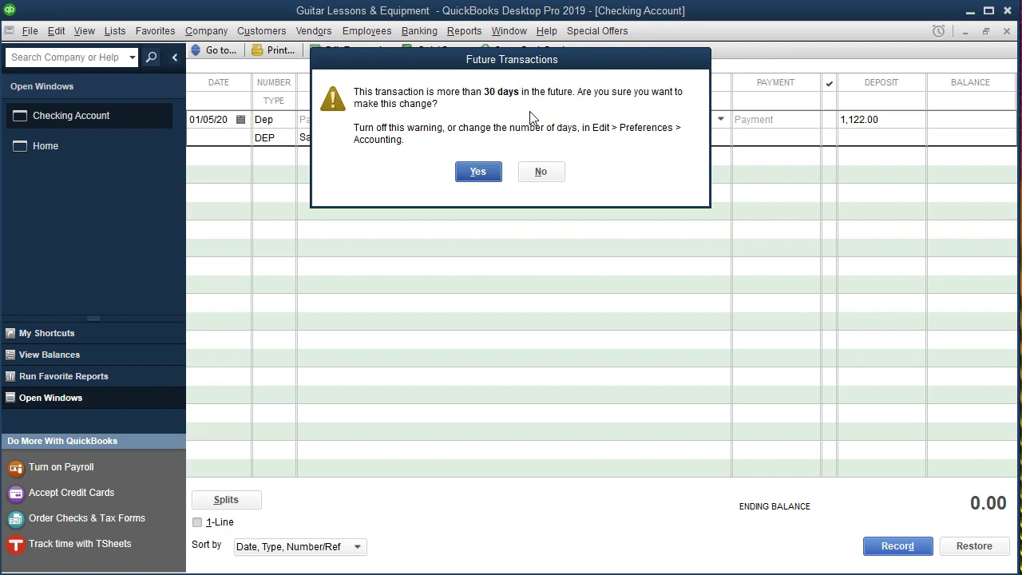
click(479, 173)
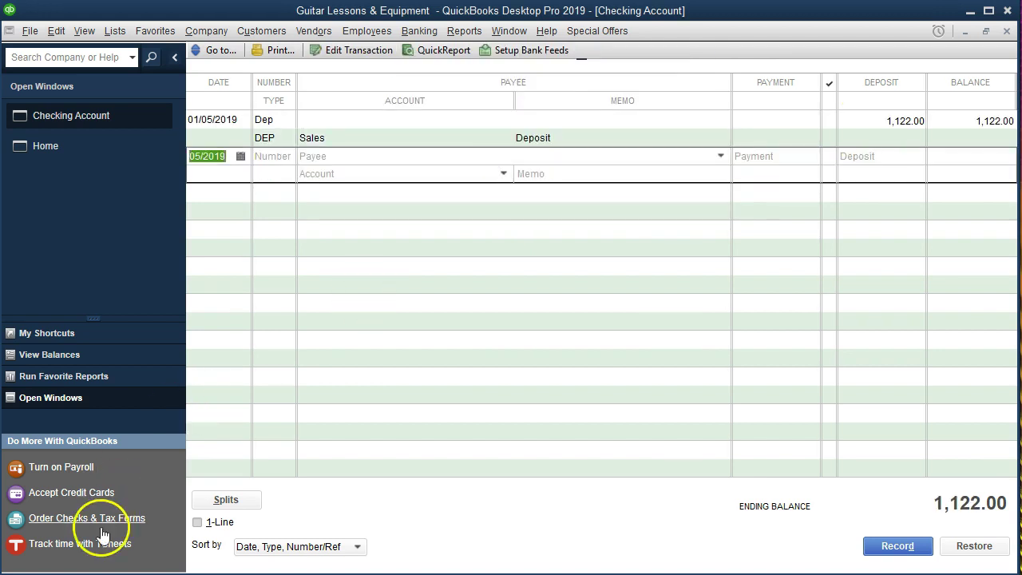
Turn off both date warnings, for past and future transactions, in the company's Accounting preferences
click(57, 32)
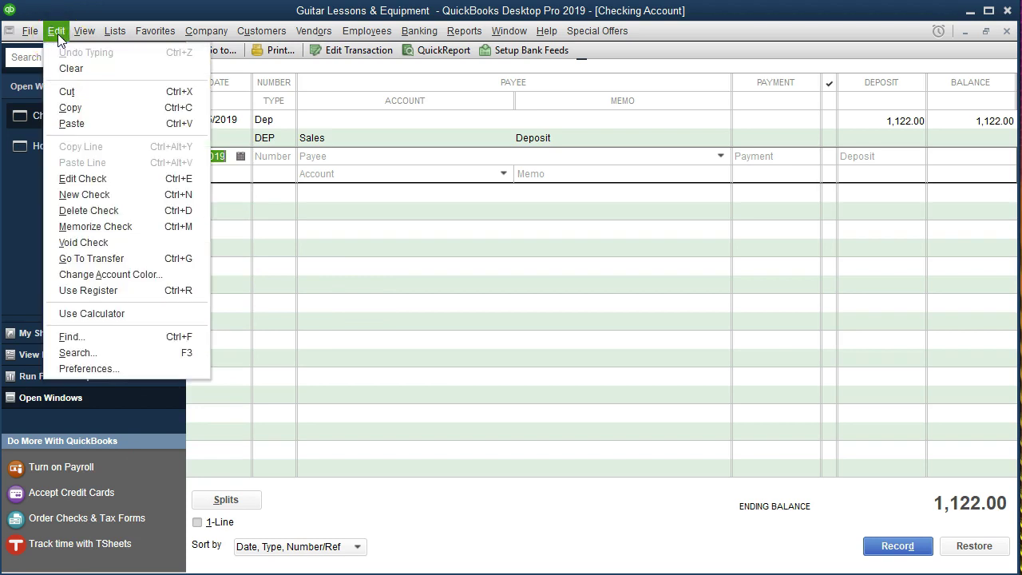
click(62, 368)
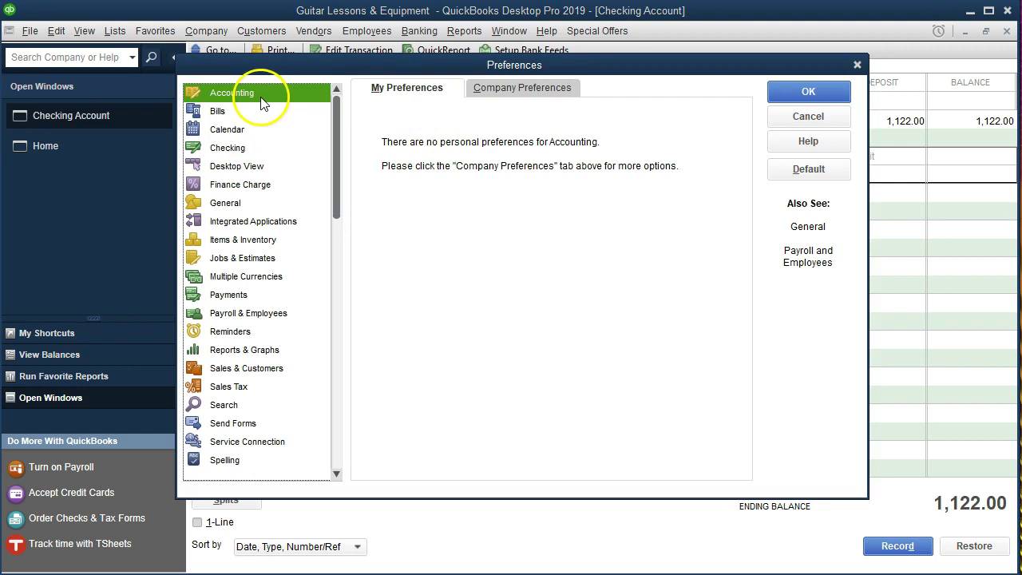
click(512, 91)
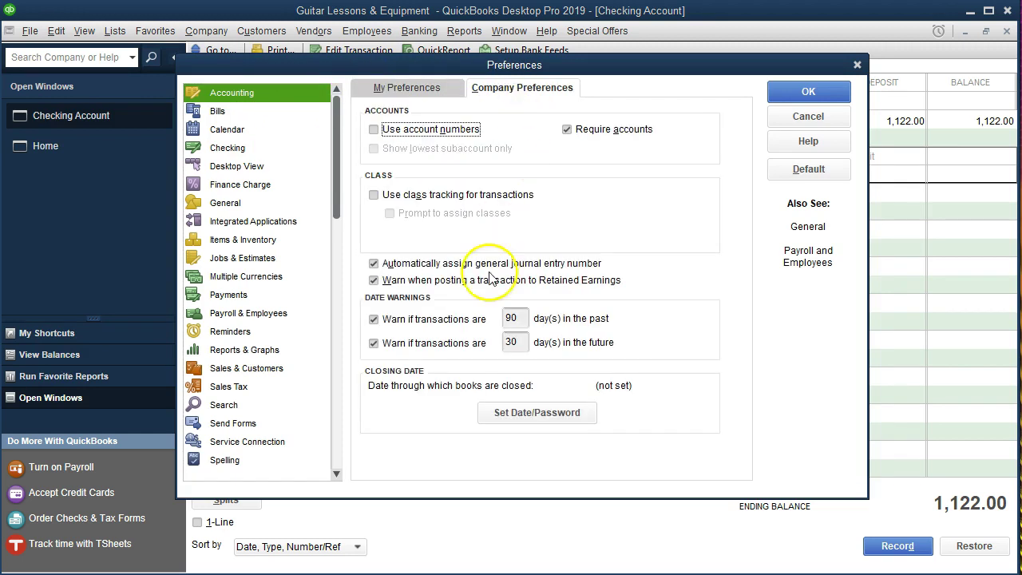
click(374, 320)
click(373, 342)
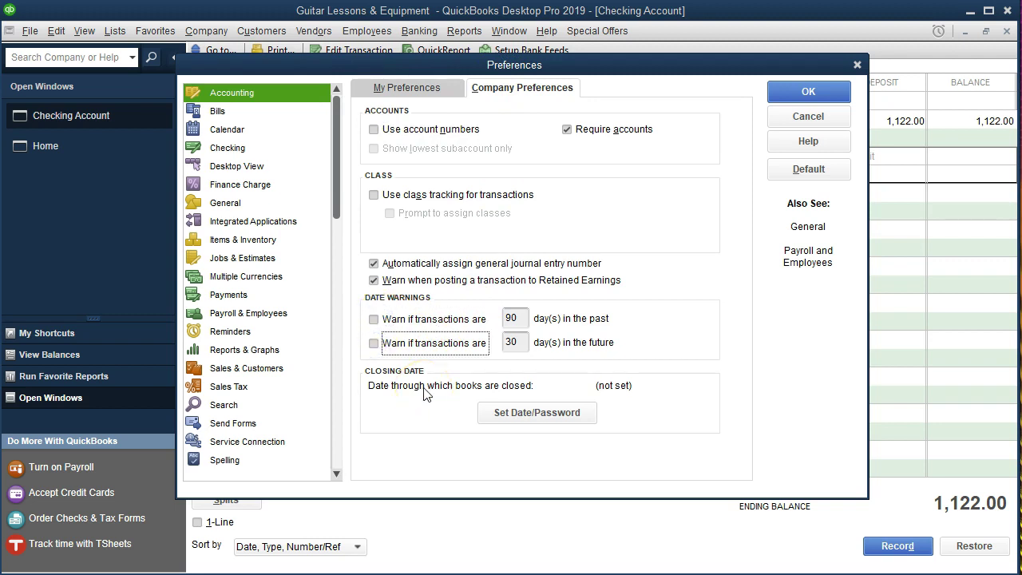
click(794, 94)
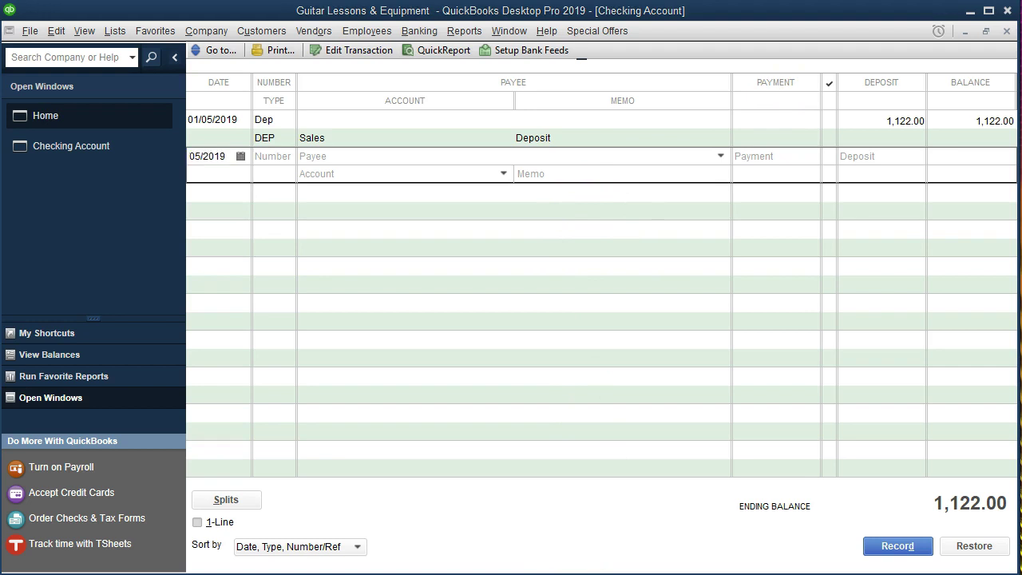
Highlight the 1/5 deposit's date and 1,122 amount on the bank statement in Acrobat Reader, and return to the QuickBooks register
key(alt+Tab)
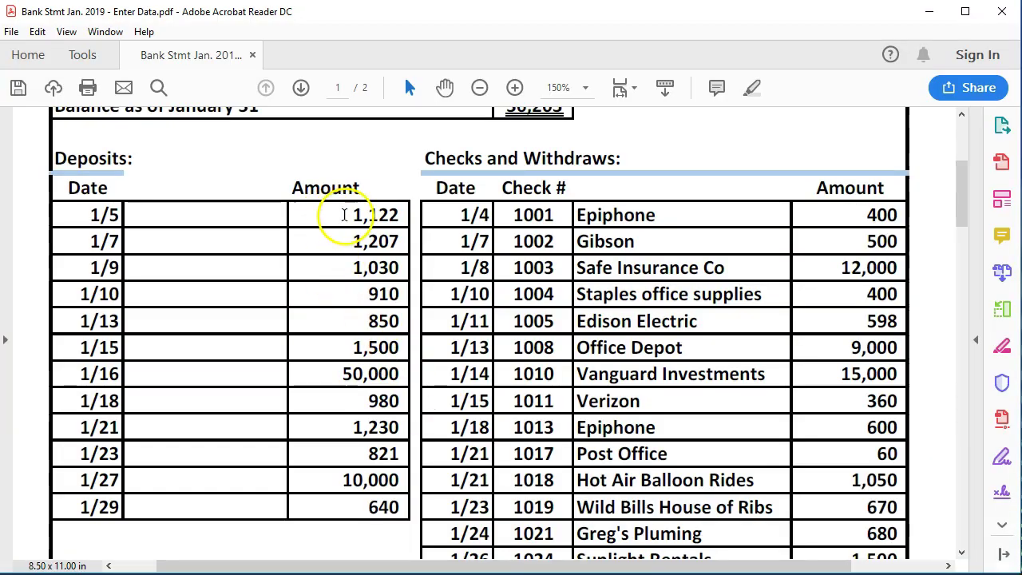
drag(351, 215, 399, 215)
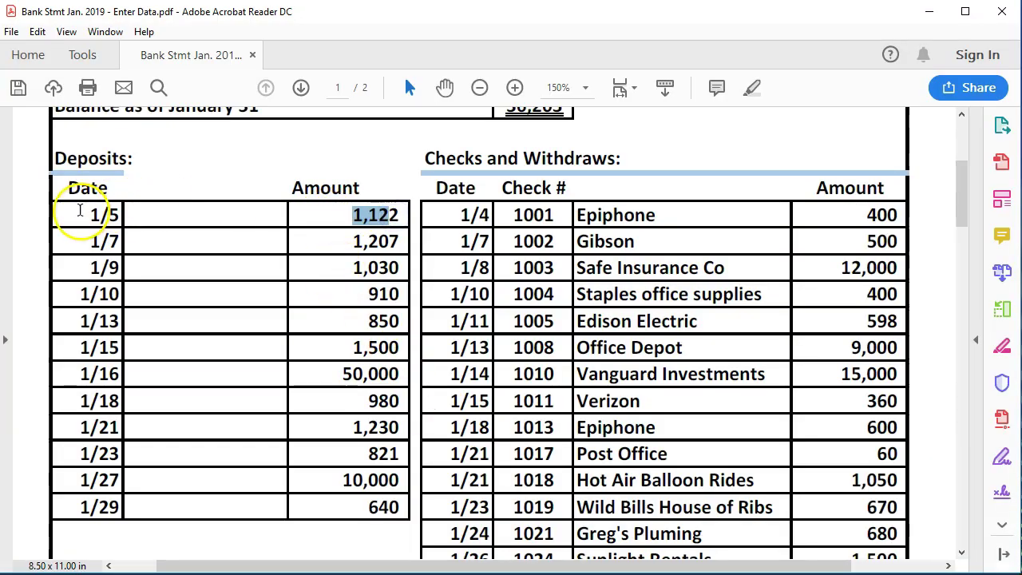
drag(85, 215, 386, 212)
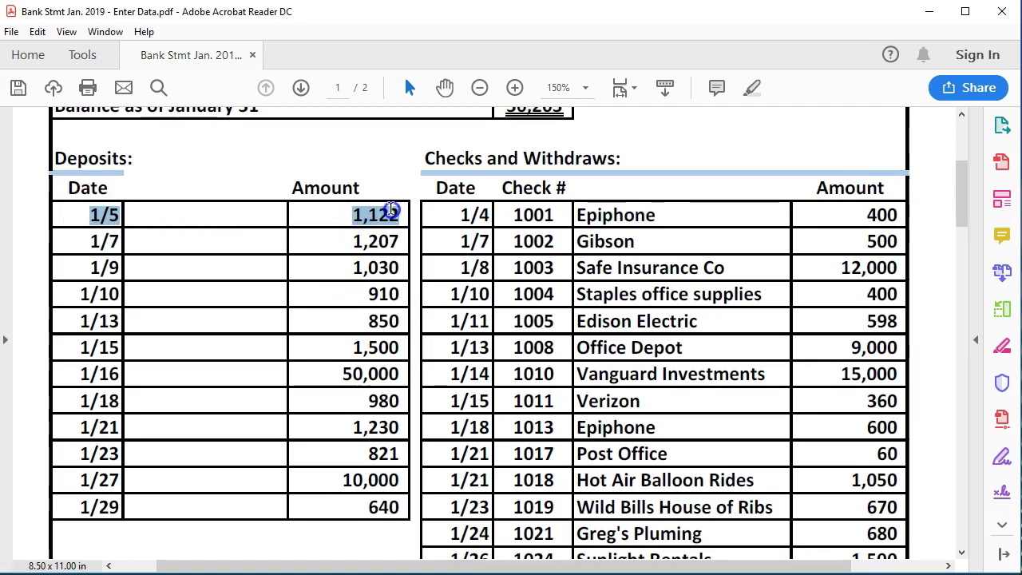
right_click(375, 218)
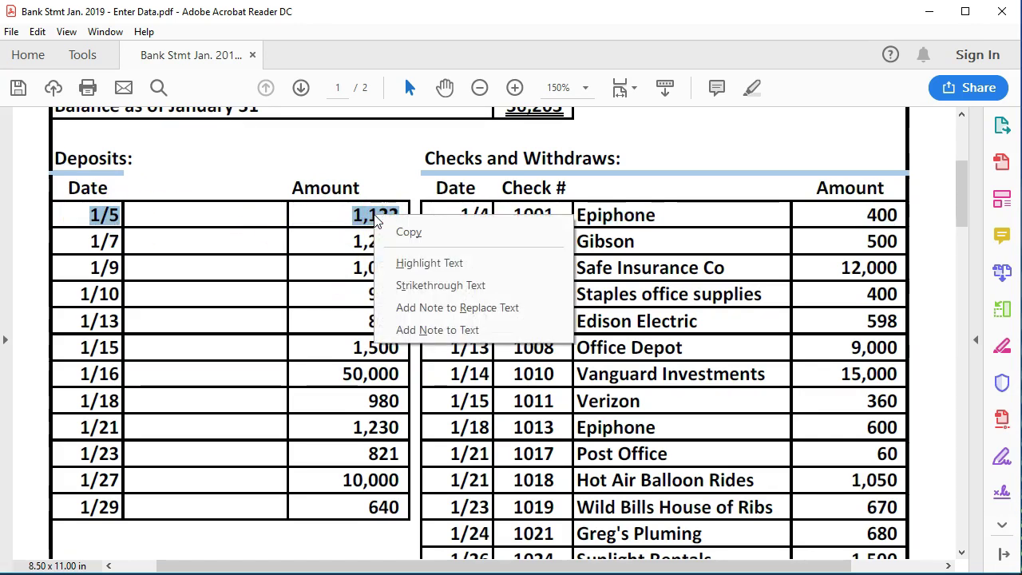
click(392, 263)
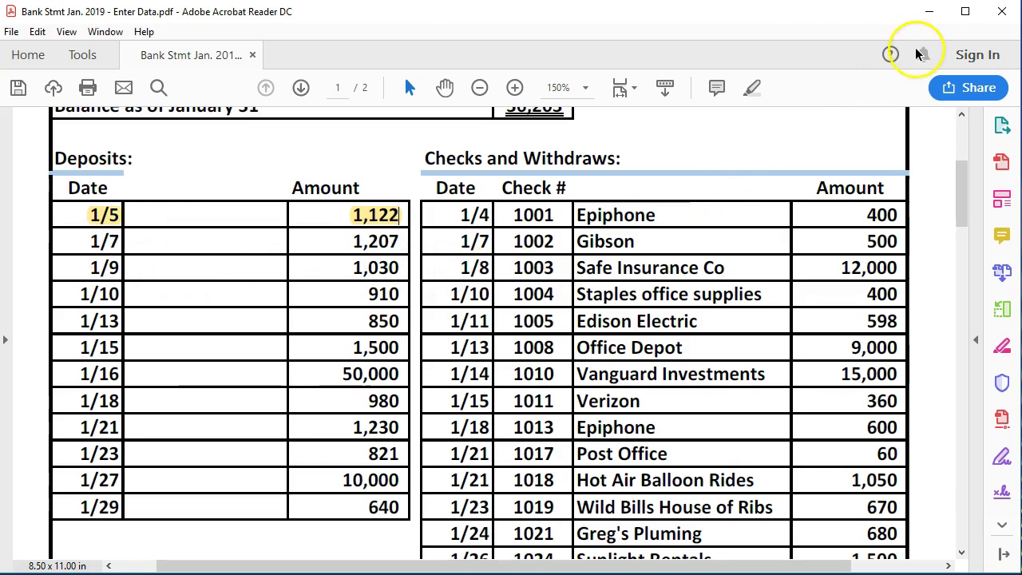
click(928, 13)
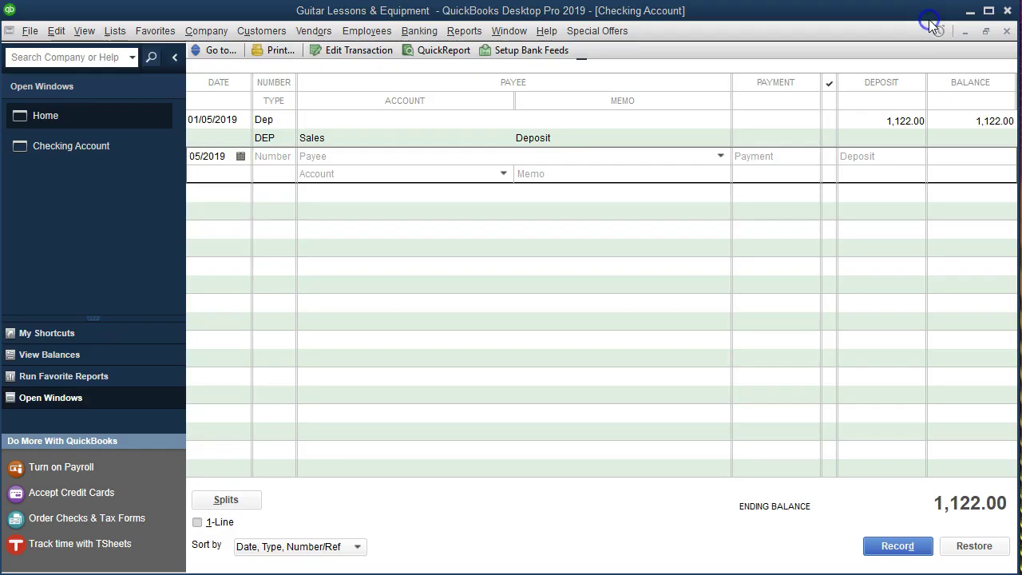
Start a register transaction dated 01/07/2019 with the number Dep and a deposit amount of 1,207.00
click(226, 157)
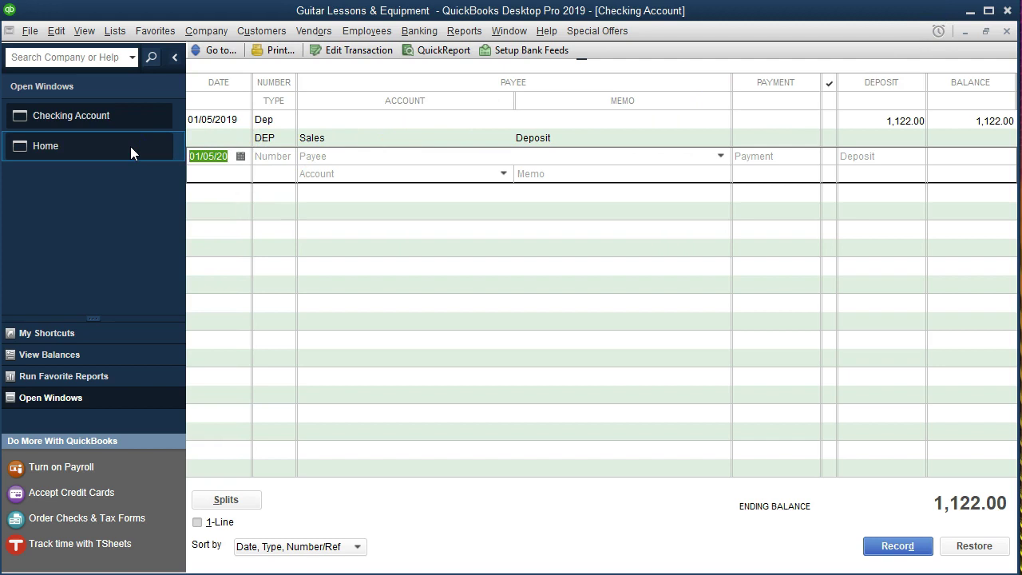
key(plus)
key(plus)
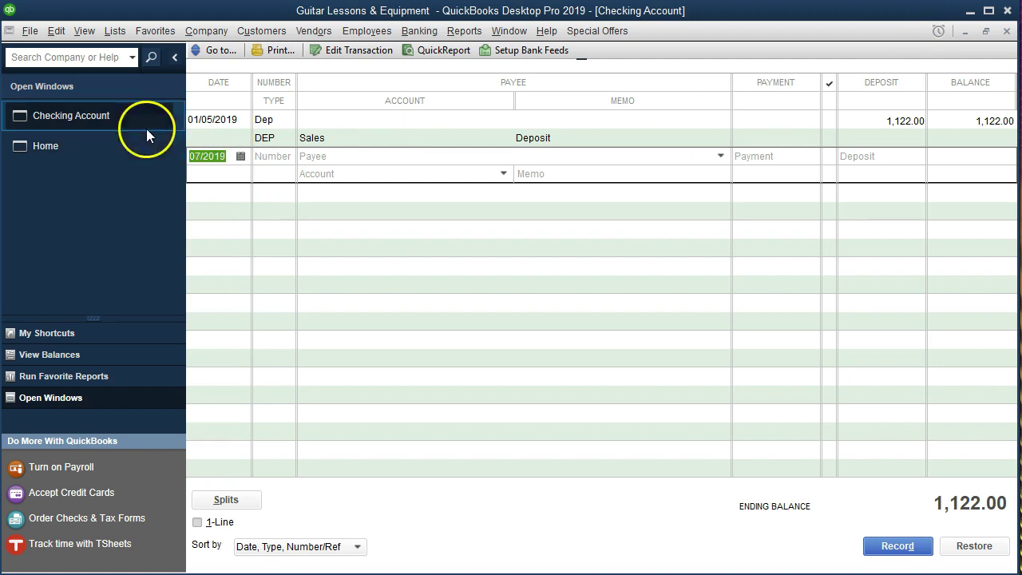
key(Tab)
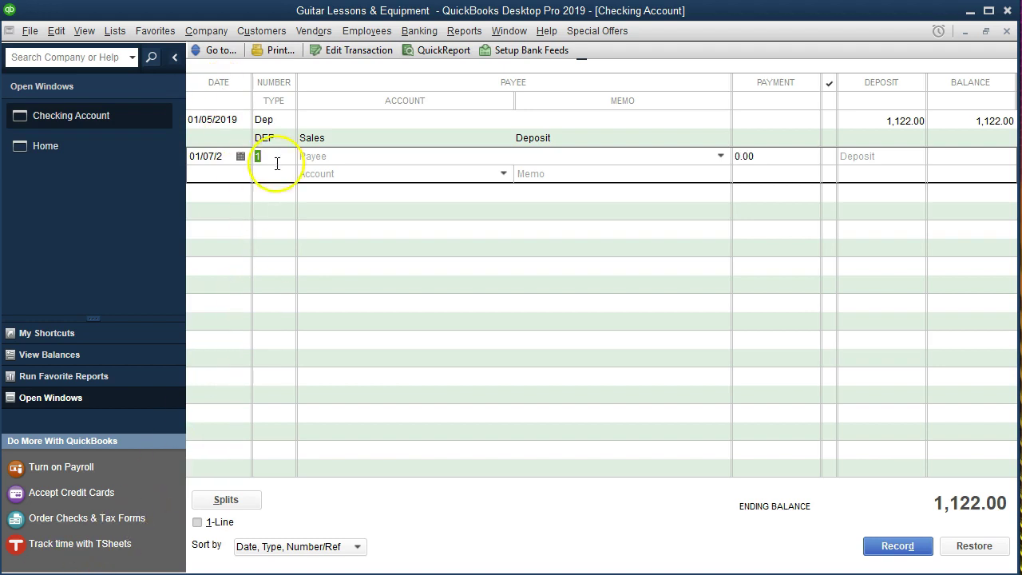
click(241, 156)
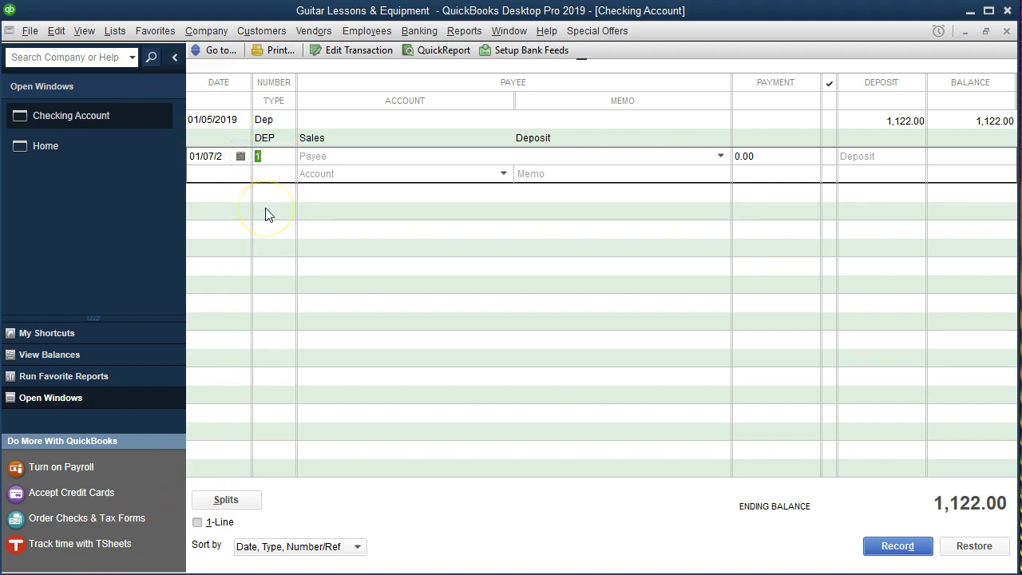
text(Dep)
key(Tab)
key(Tab)
key(Tab)
key(Tab)
text(1207)
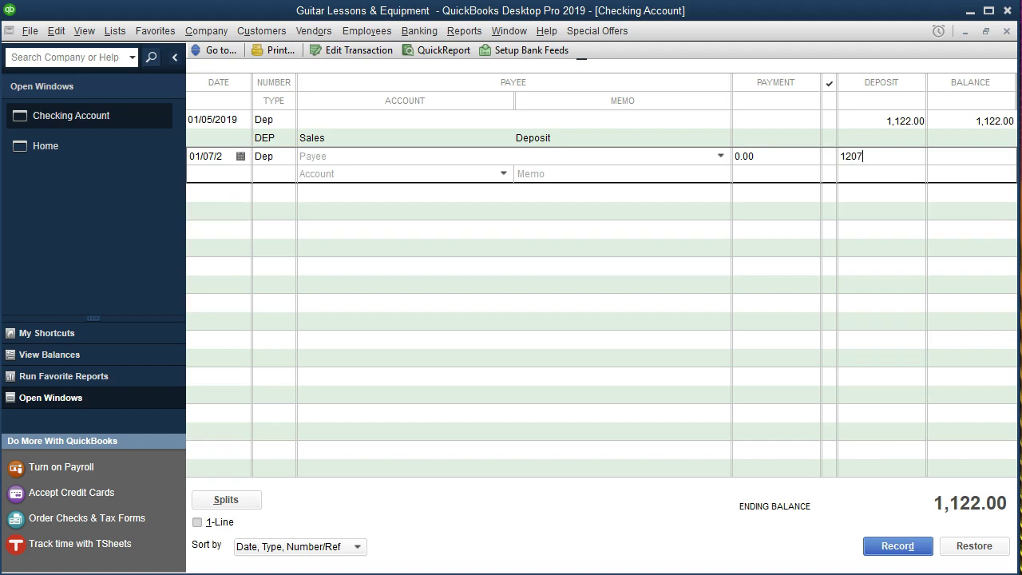
Assign the Sales income account to the 1,207.00 deposit and record the transaction
key(Tab)
text(Sa)
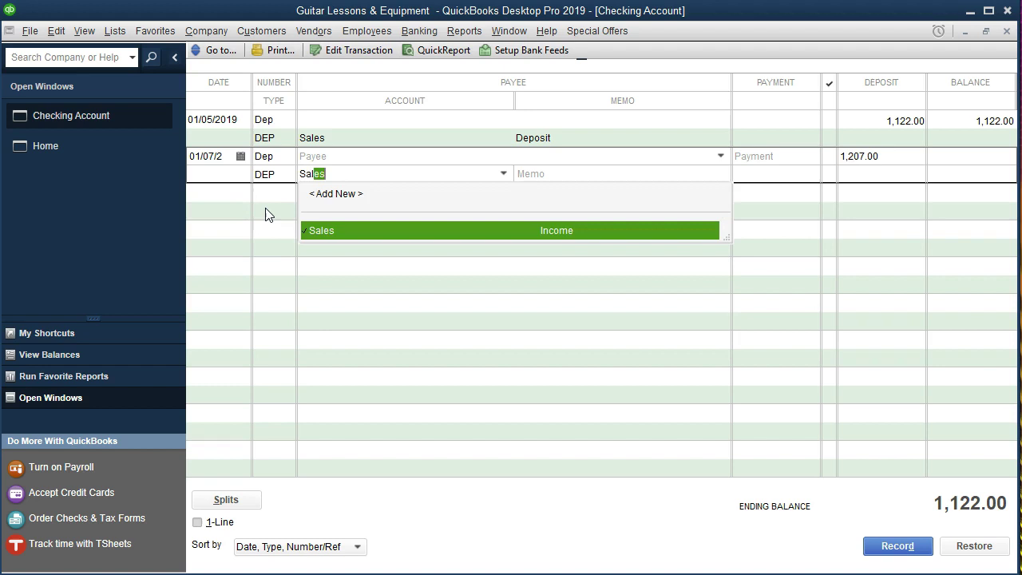
key(Tab)
key(Return)
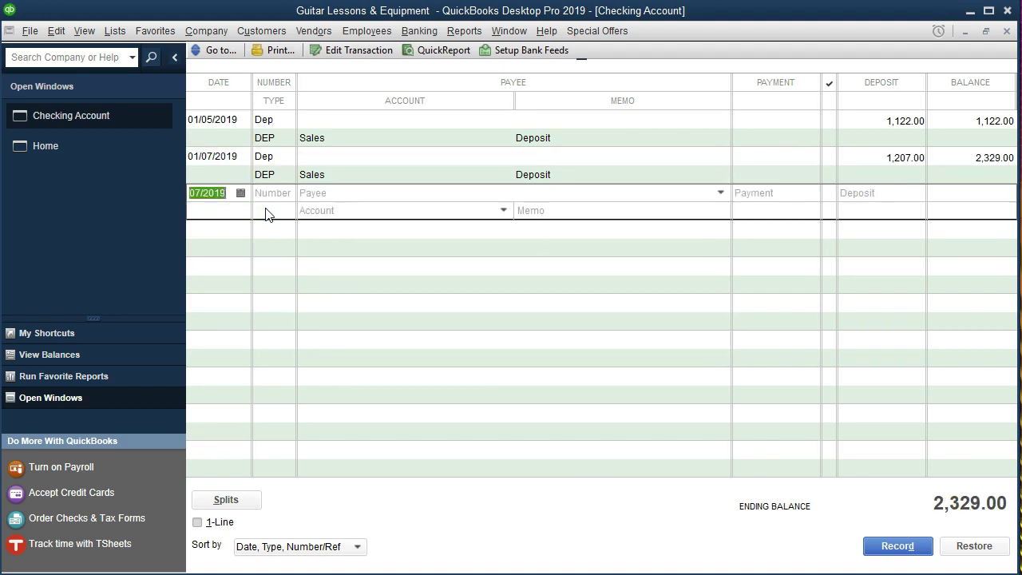
Highlight the 1/7 deposit's date and 1,207 amount on the Acrobat Reader bank statement, and return to the QuickBooks register
key(alt+Tab)
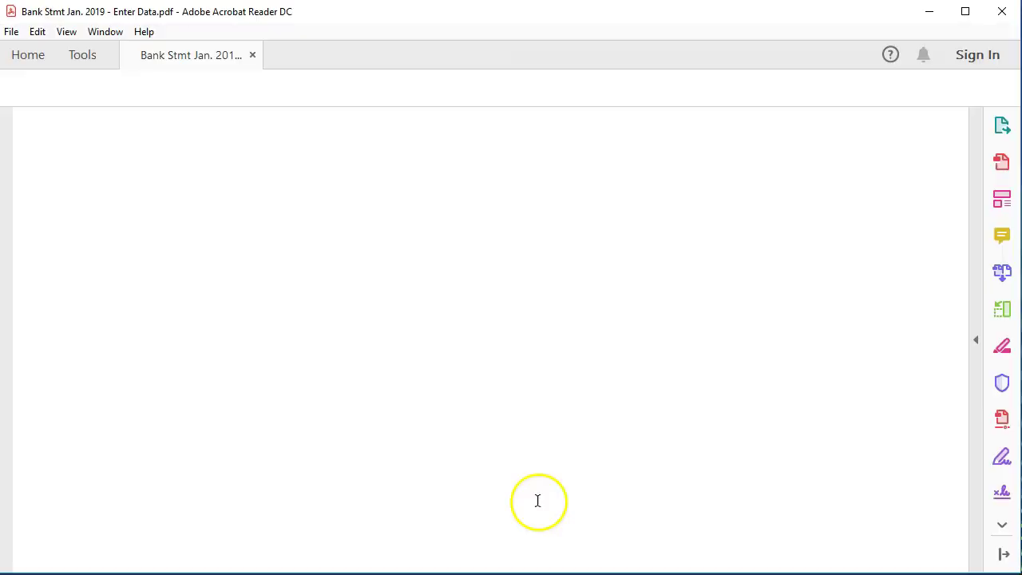
drag(86, 242, 392, 245)
right_click(390, 244)
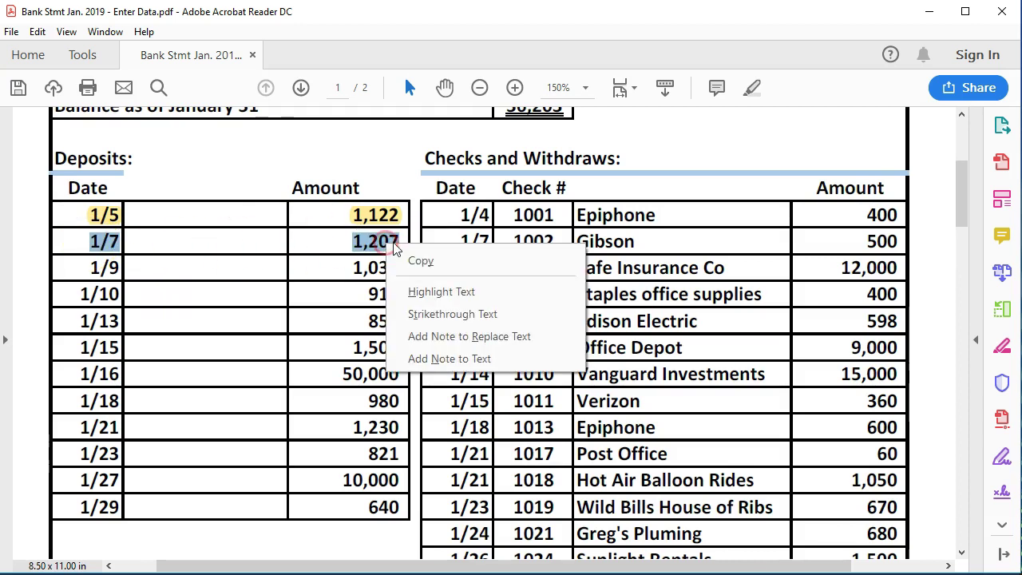
click(437, 286)
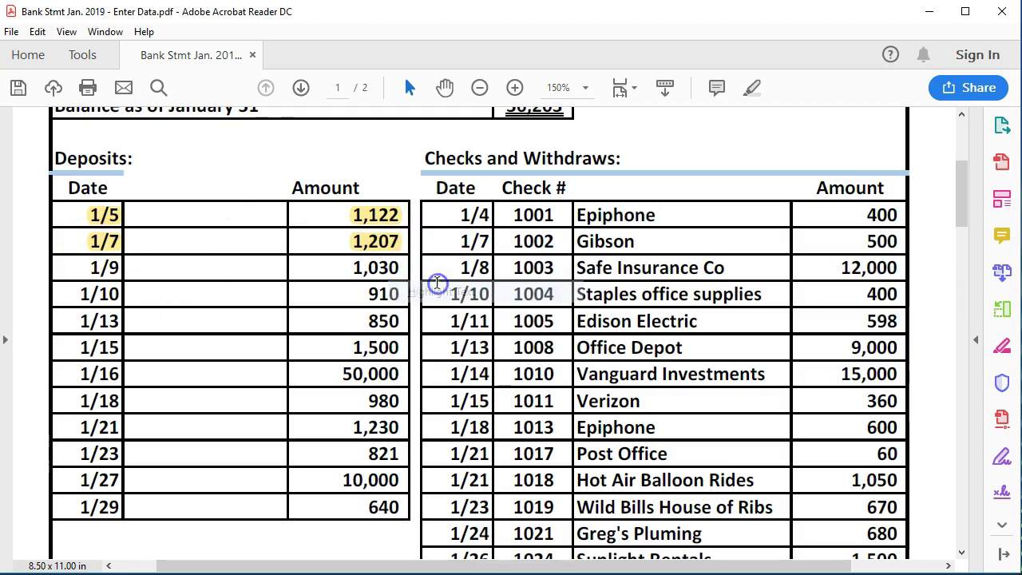
click(359, 270)
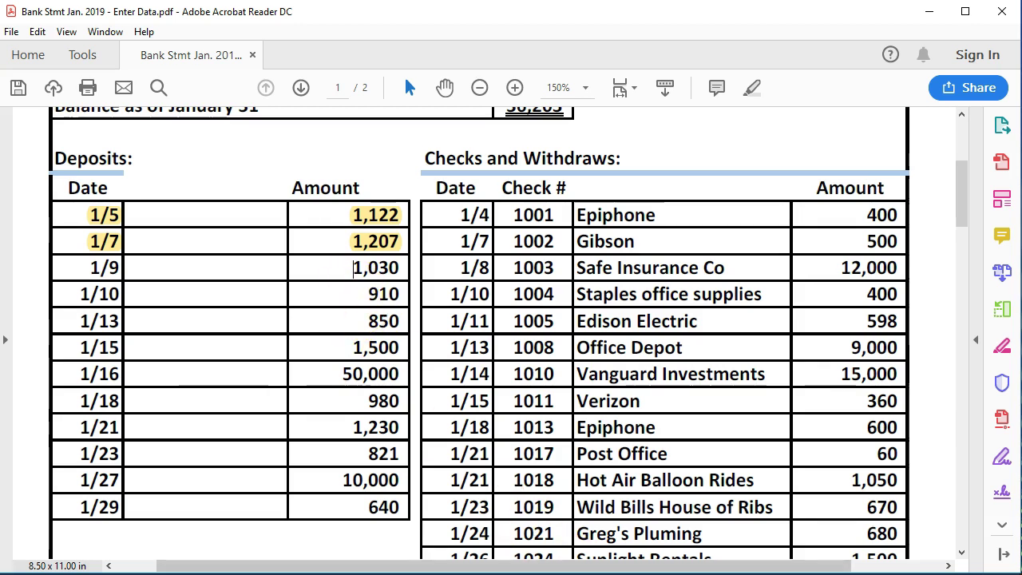
key(alt+Tab)
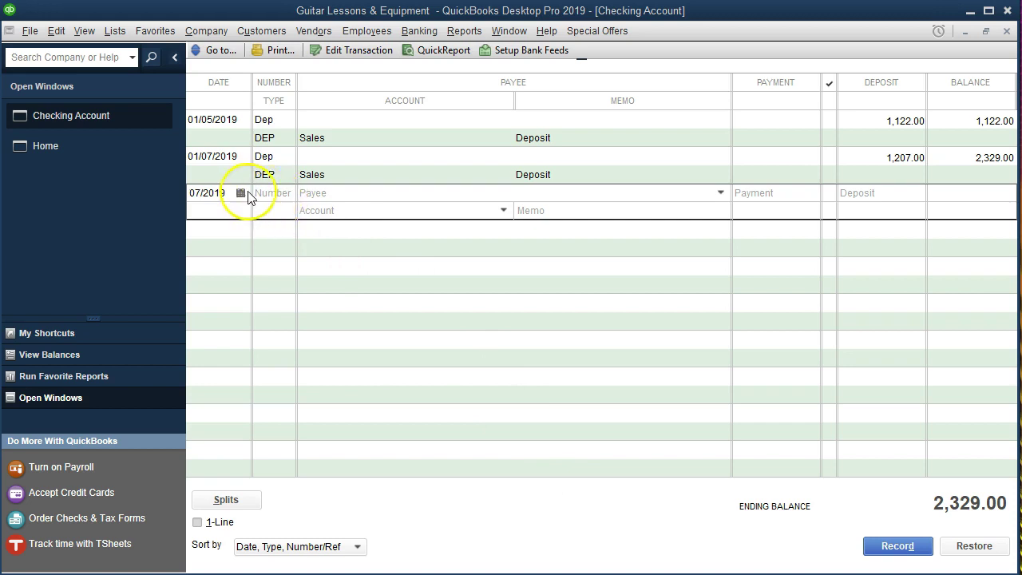
Start a register transaction dated 01/09/2019 with the number Dep and a deposit amount of 1,030.00
click(115, 190)
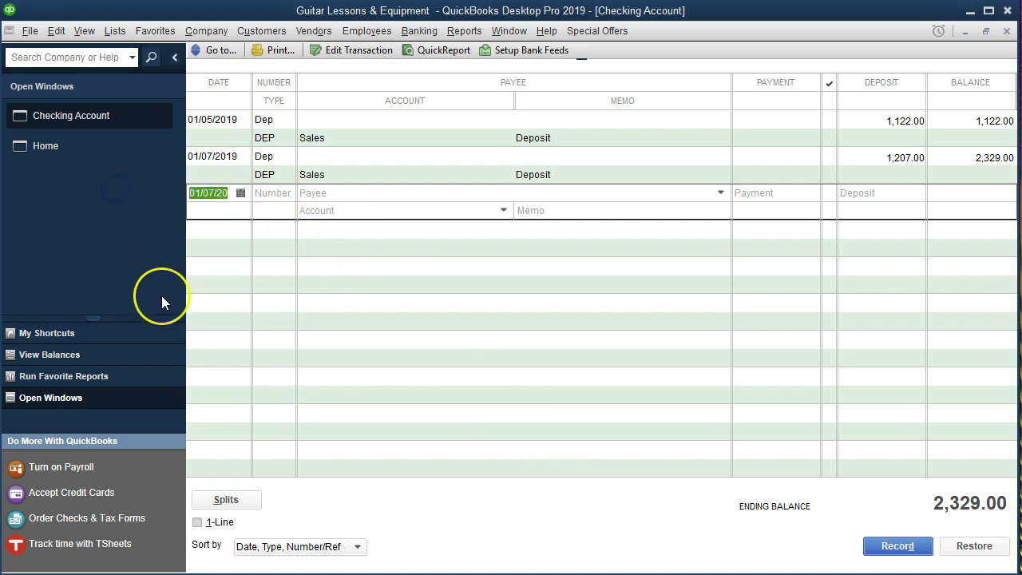
key(plus)
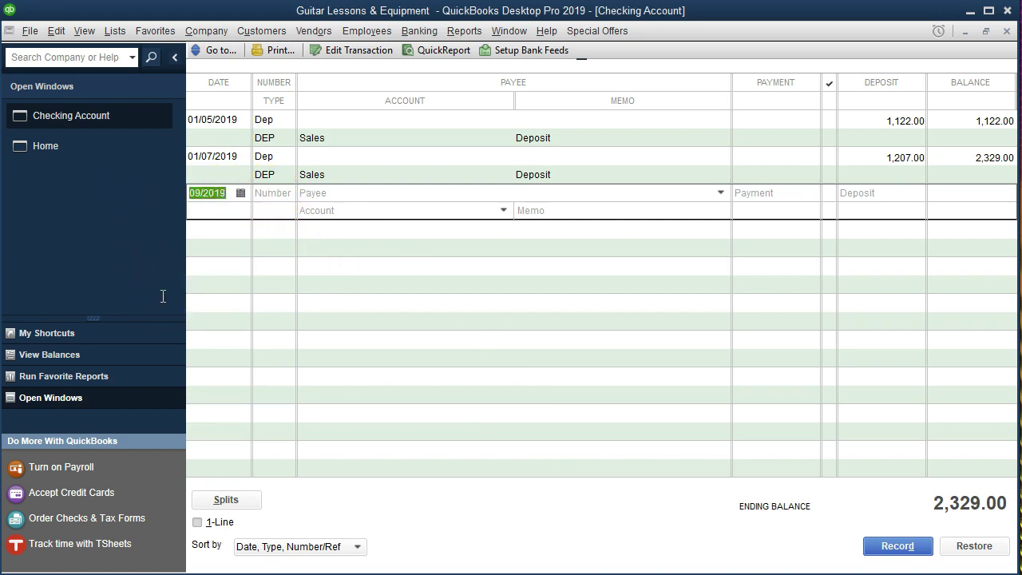
key(Tab)
text(Dep)
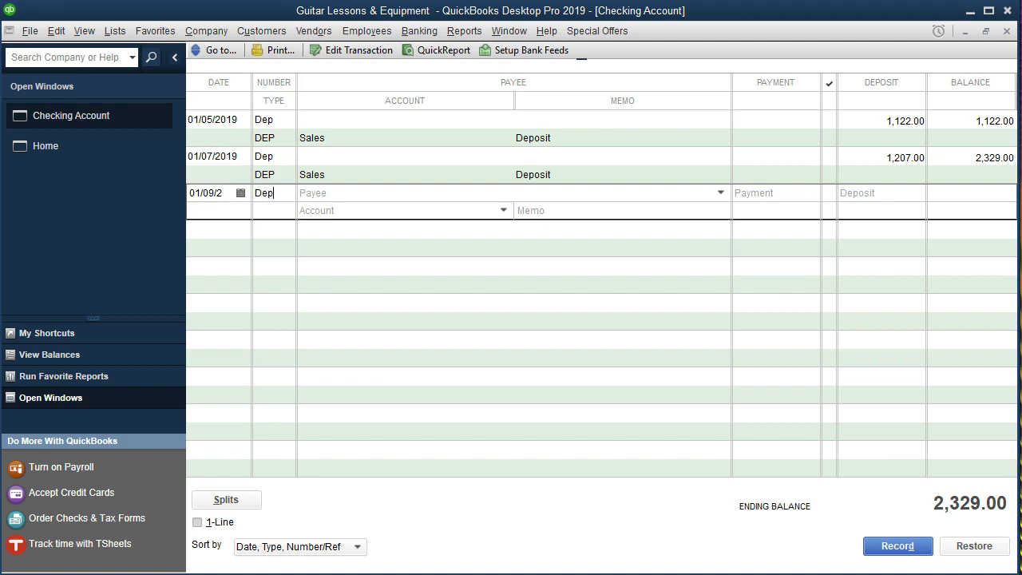
key(Tab)
key(Tab)
key(Tab)
text(1030)
key(Tab)
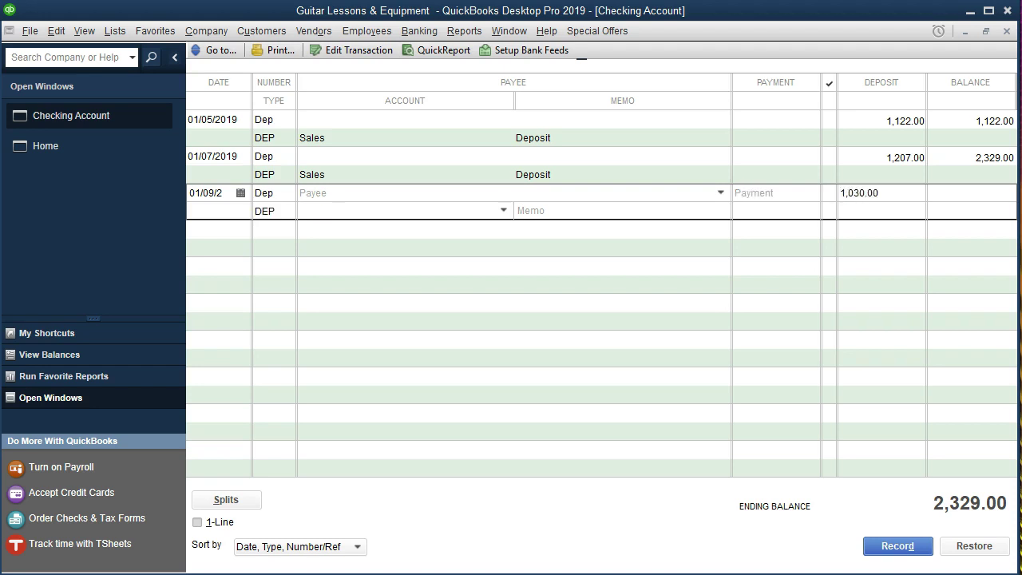
Assign the Sales income account to the 1,030.00 deposit and record the transaction
text(Sales)
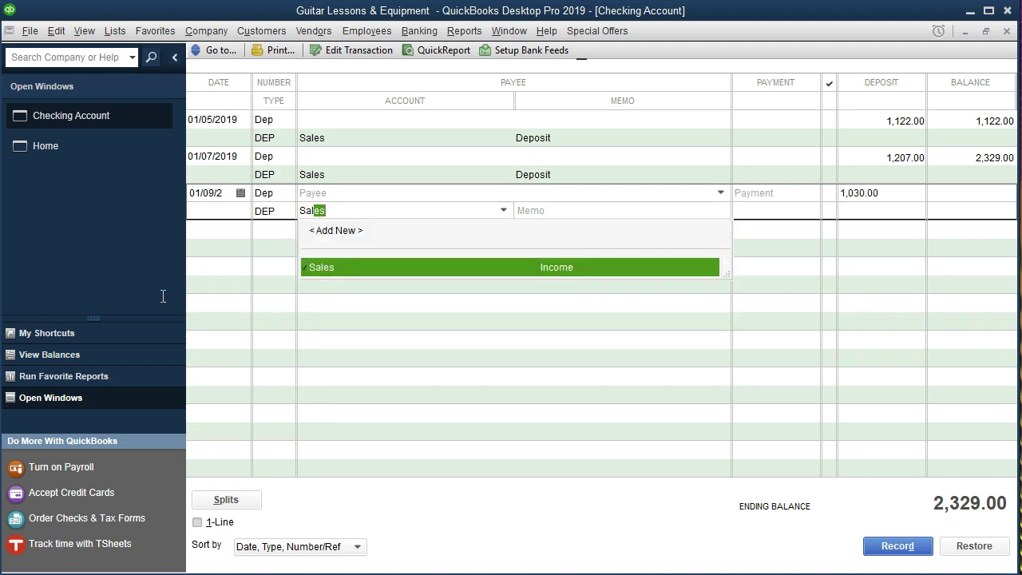
click(557, 274)
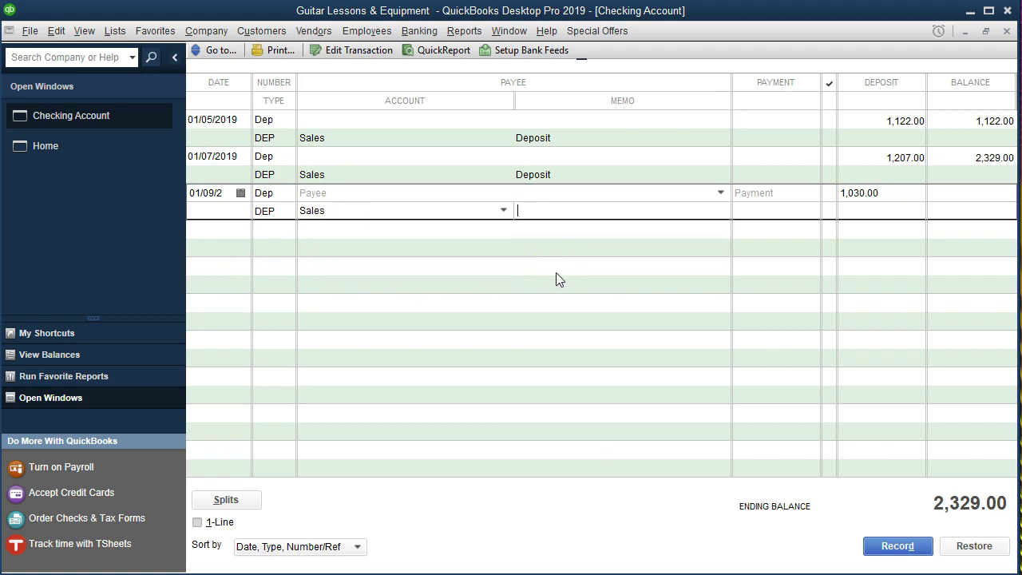
key(Return)
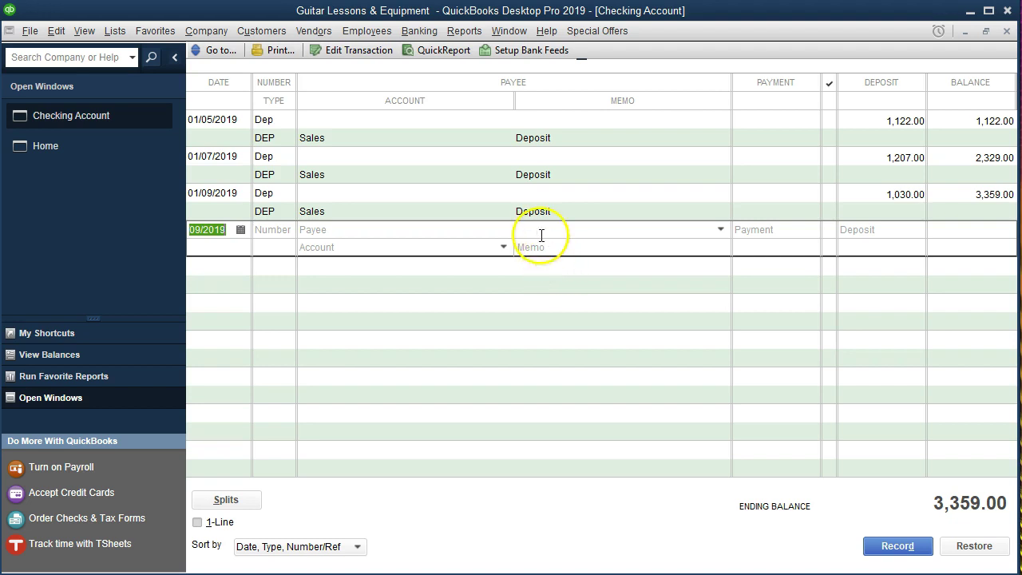
Open the Balance Sheet Standard report from the Company & Financial reports
click(466, 32)
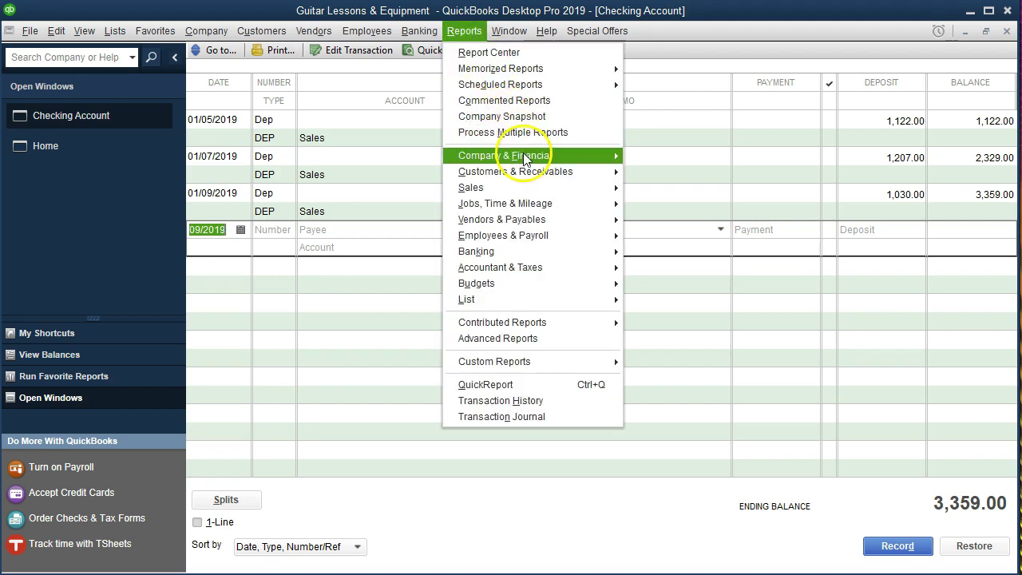
mouse_move(607, 155)
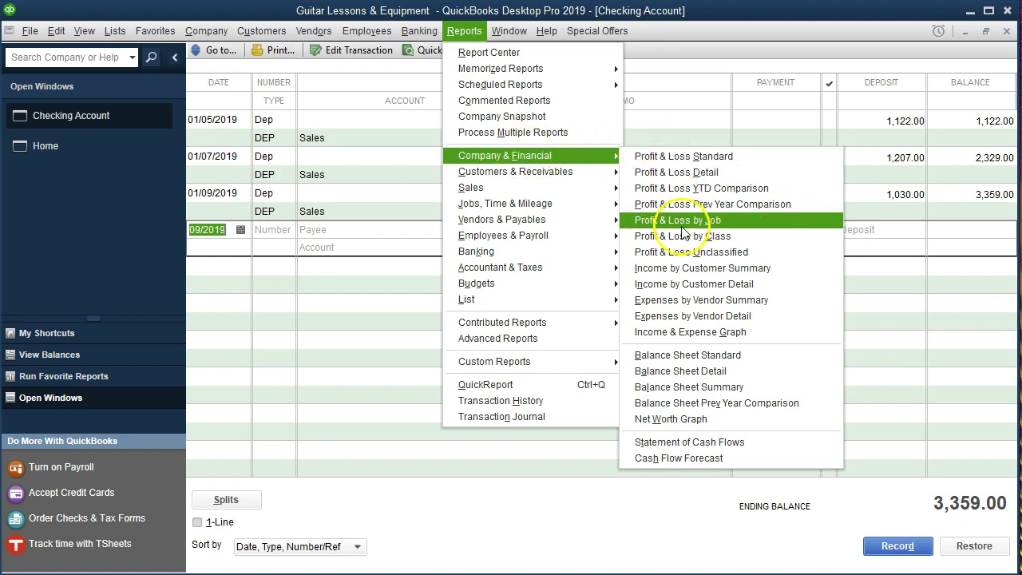
click(720, 355)
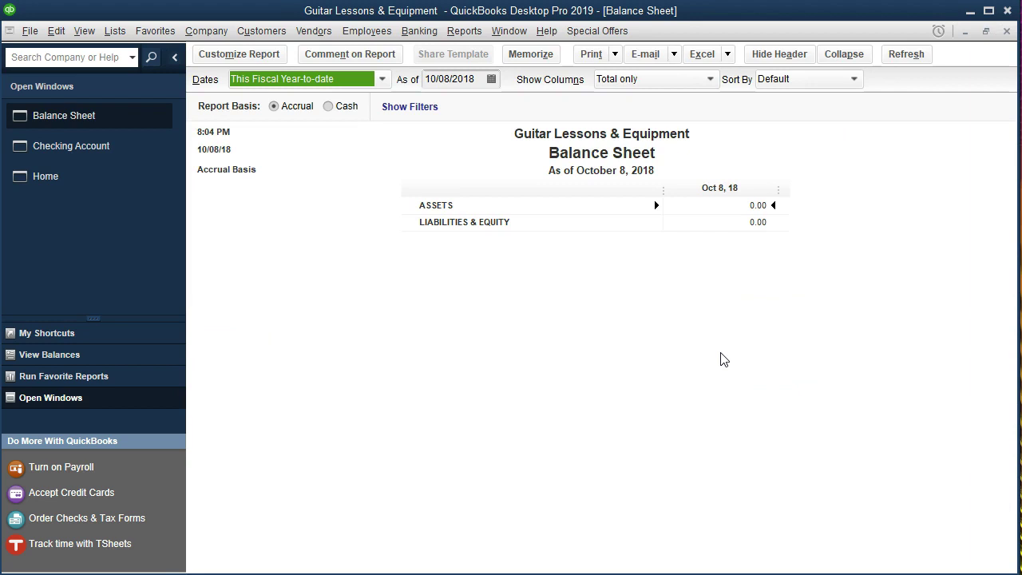
Customize the balance sheet's date range to run from 01/01/2019 to 12/31/2019 and examine the checking account balance
click(280, 61)
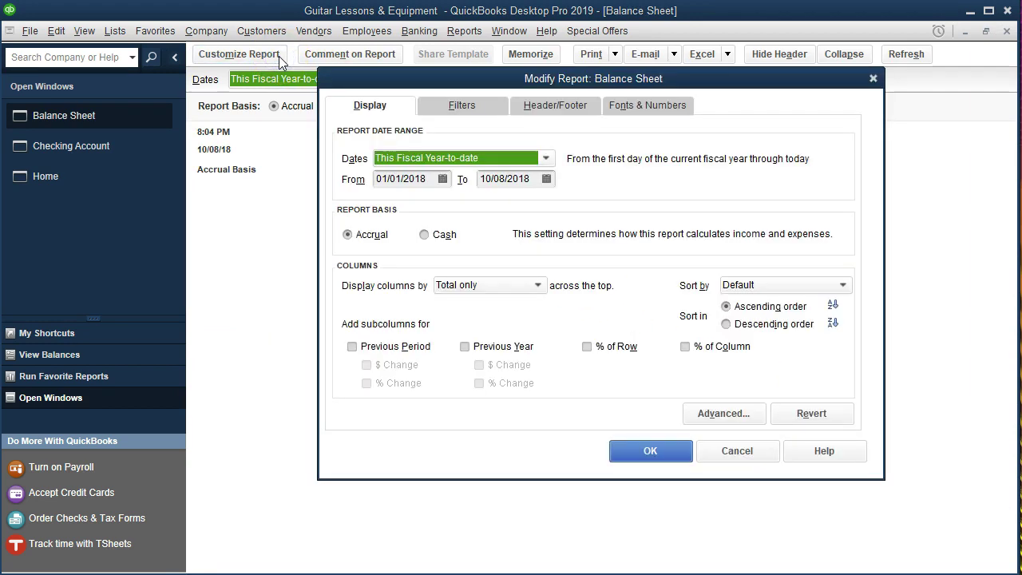
key(Tab)
text(01/01/201)
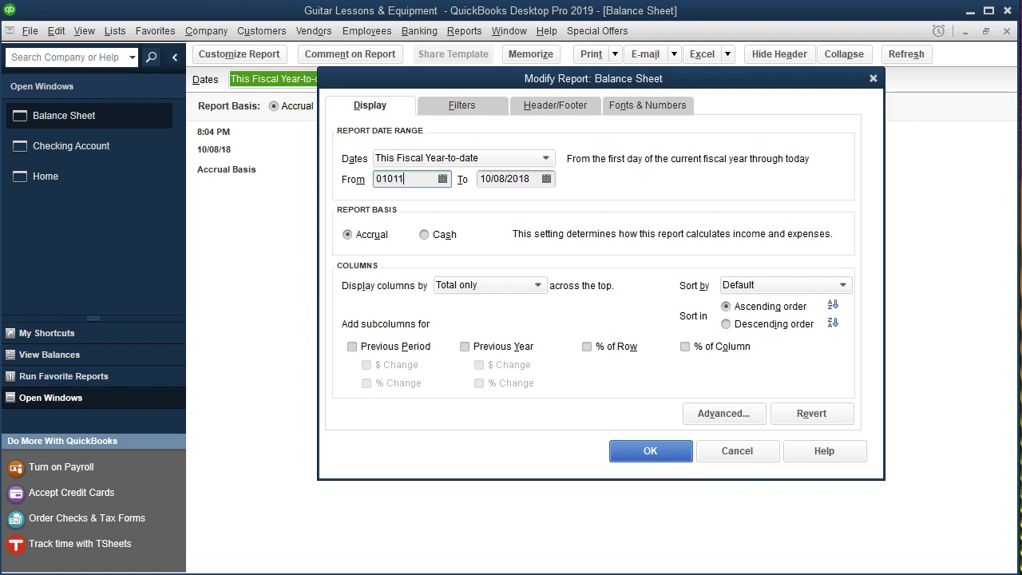
text(9)
key(Tab)
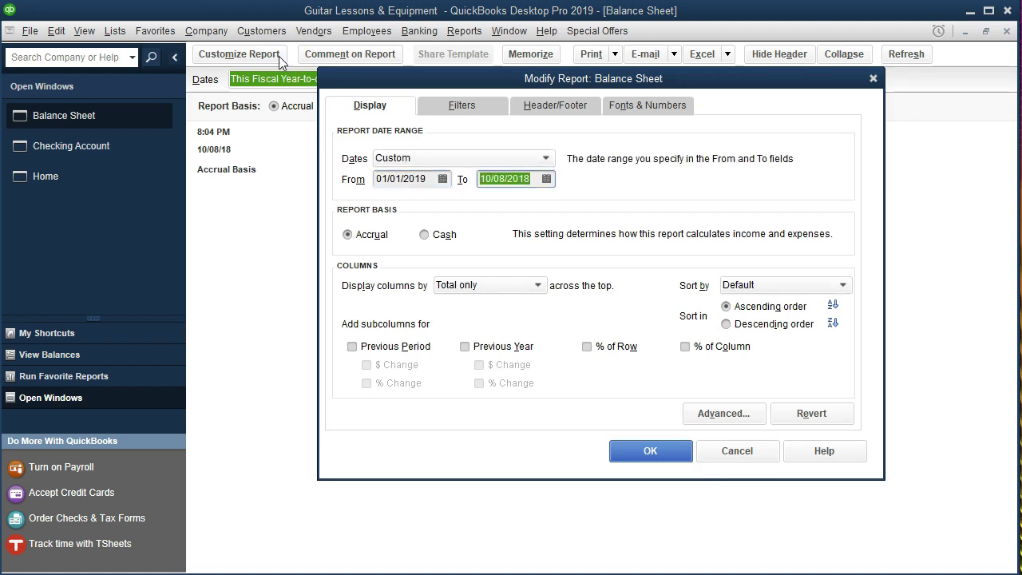
text(12/31/2019)
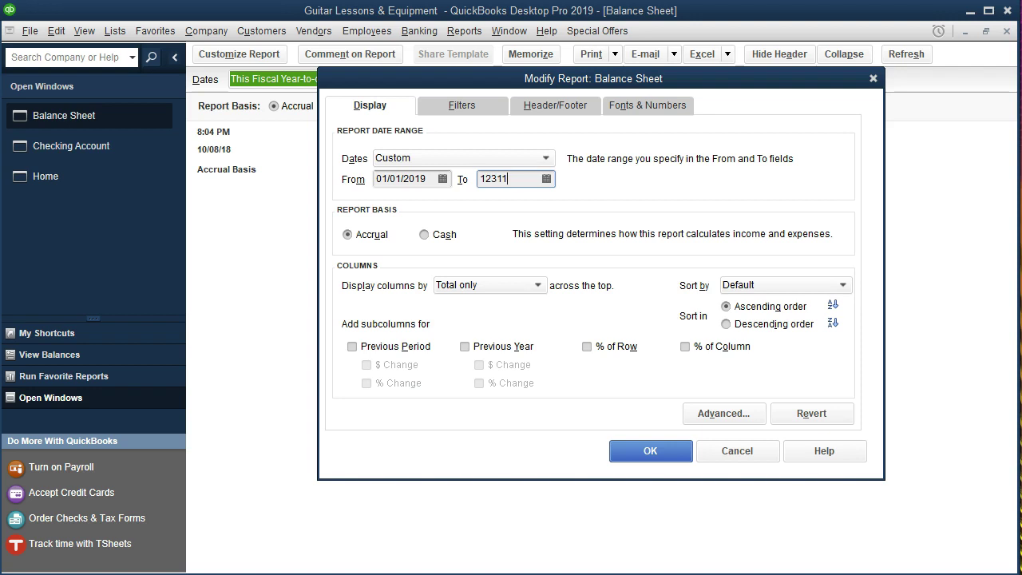
key(Tab)
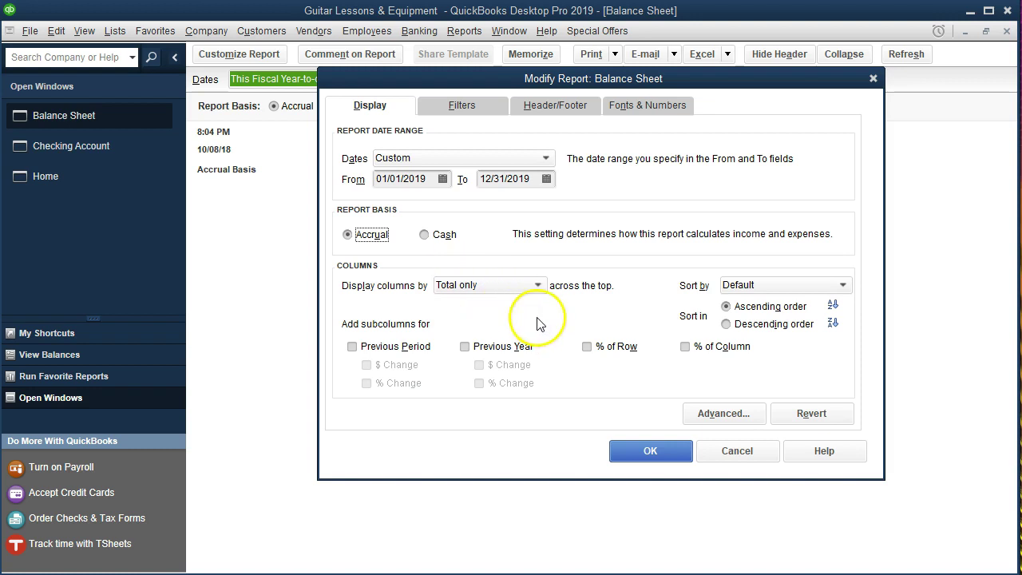
click(639, 460)
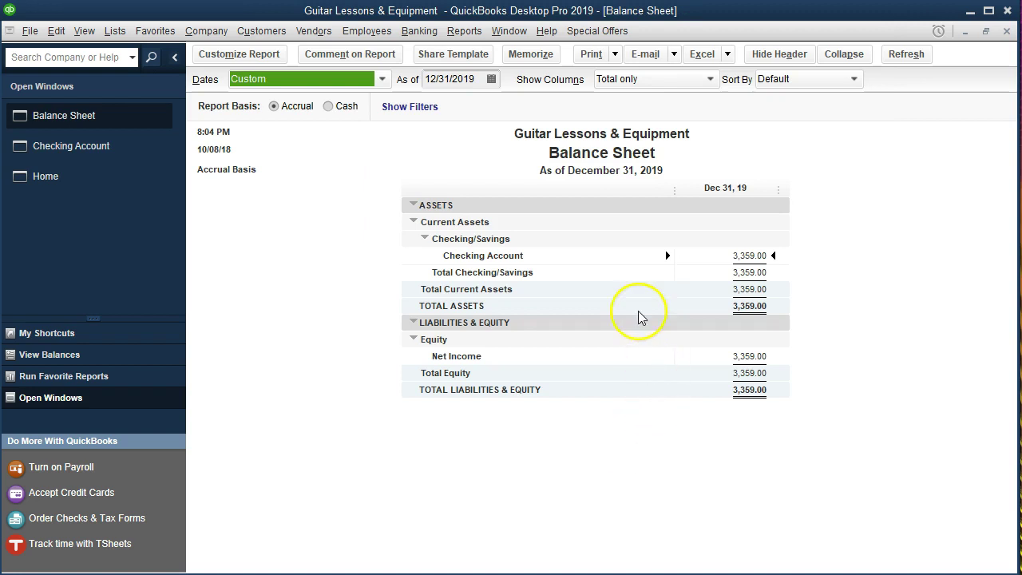
click(735, 256)
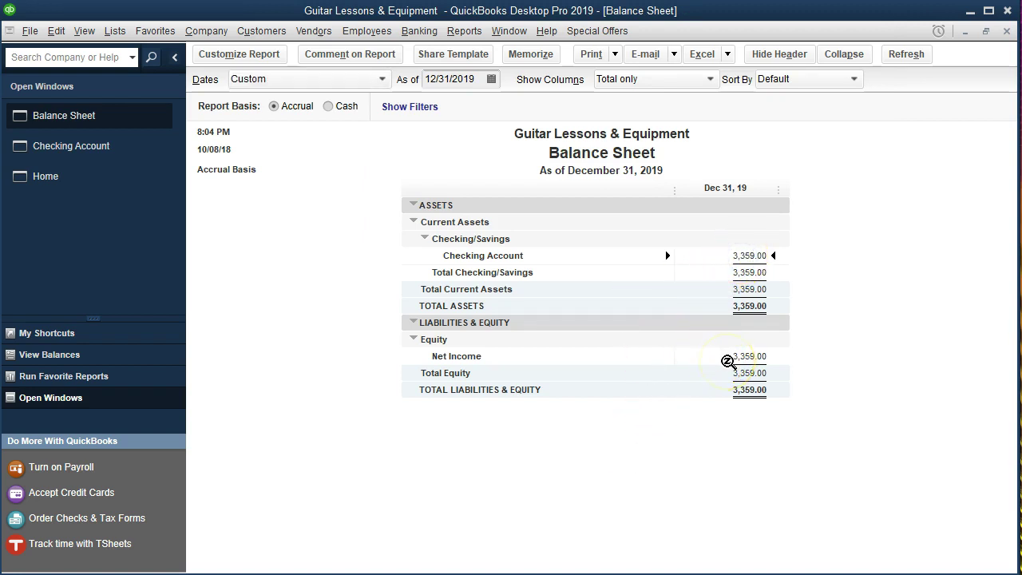
Trace the balance sheet's checking account balance to the 01/05/2019 deposit and view the Record Deposits form from the home page
double_click(723, 257)
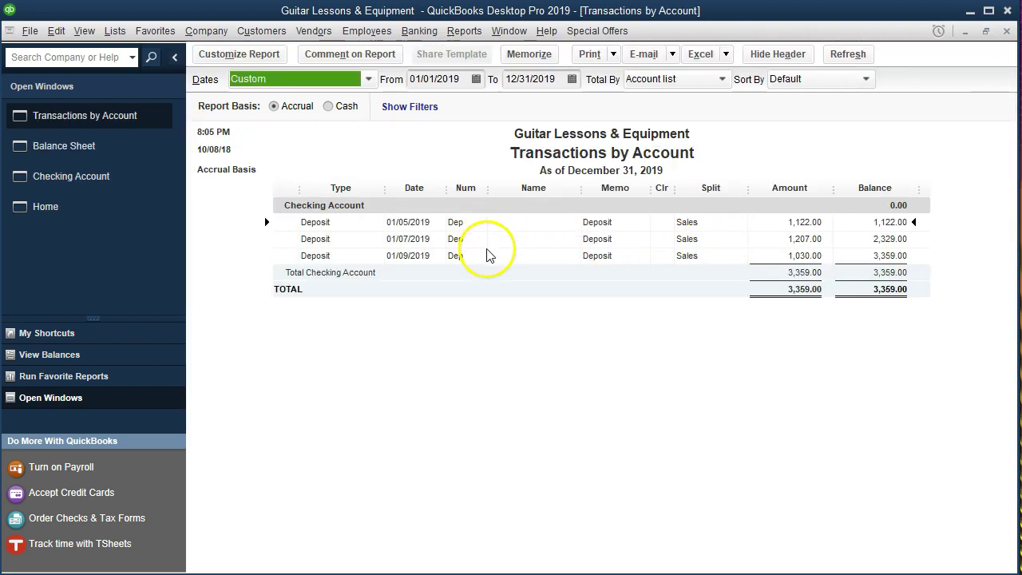
double_click(722, 227)
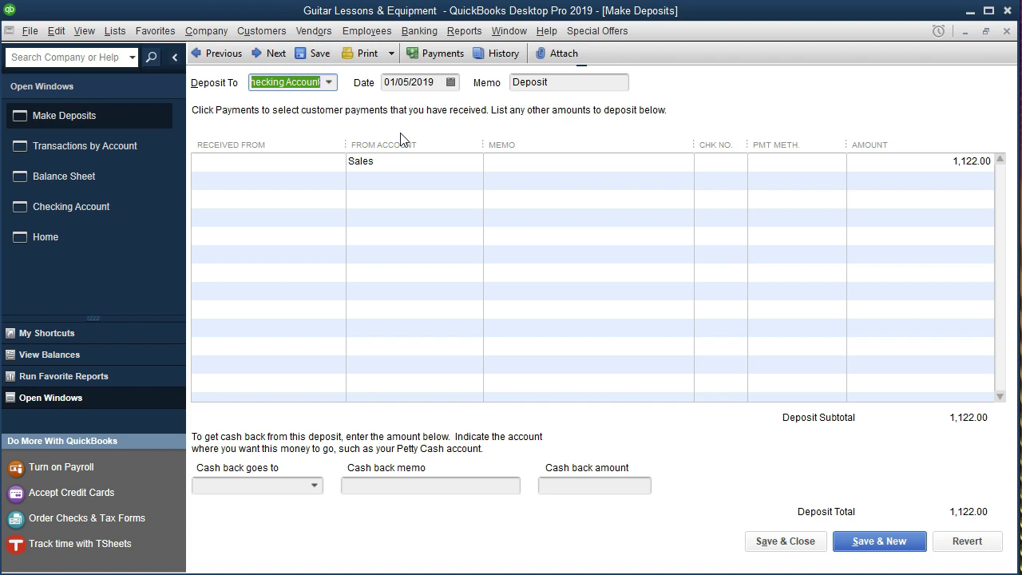
click(99, 249)
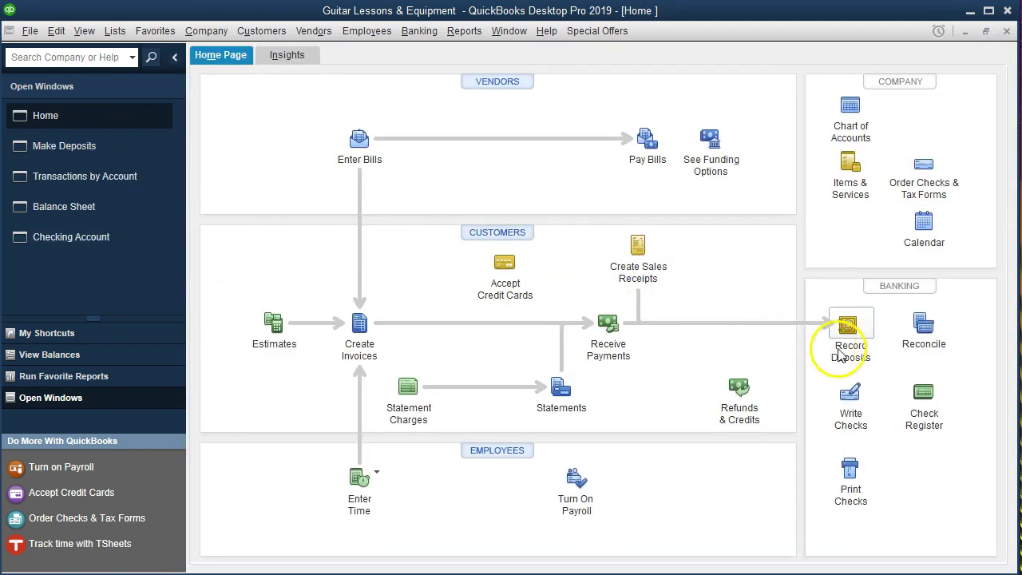
click(849, 325)
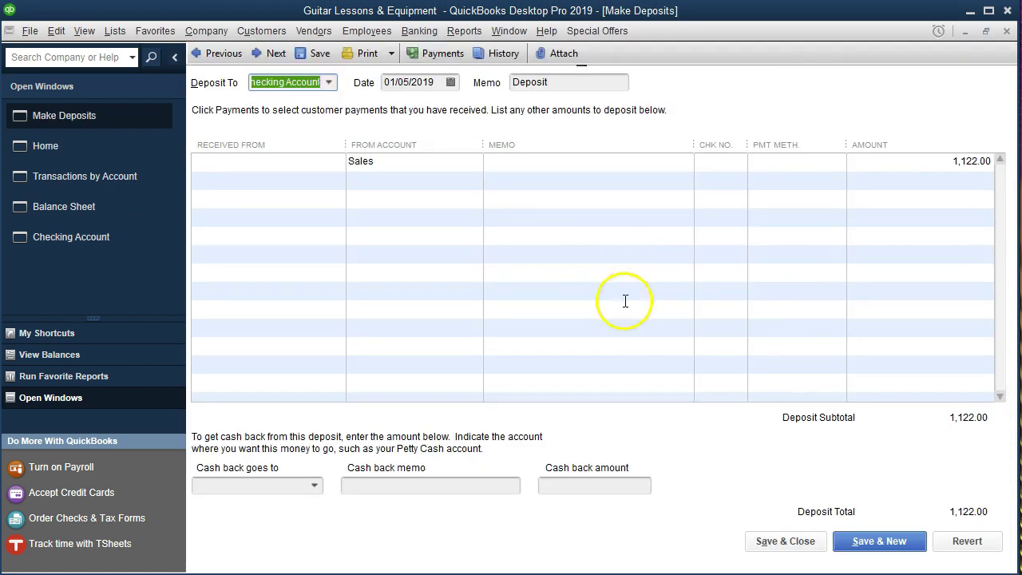
click(1007, 30)
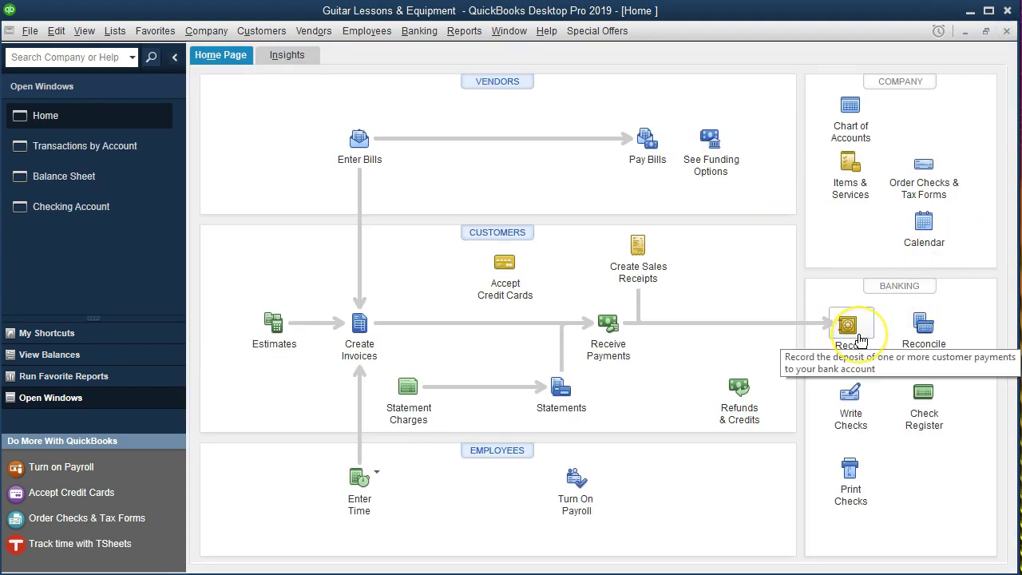
click(854, 339)
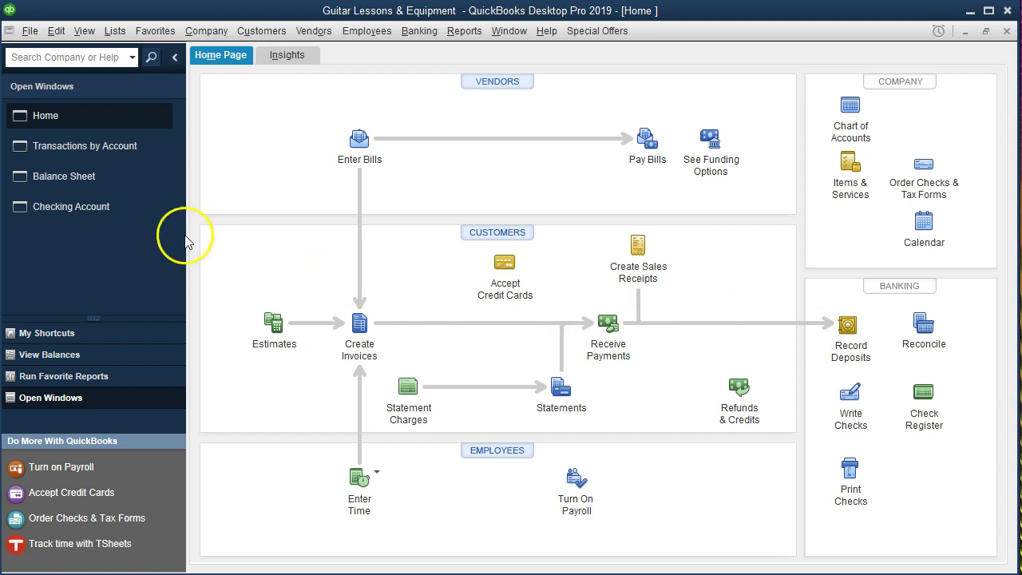
Review the checking register, close the Transactions by Account report, and examine Net Income on the balance sheet
click(121, 214)
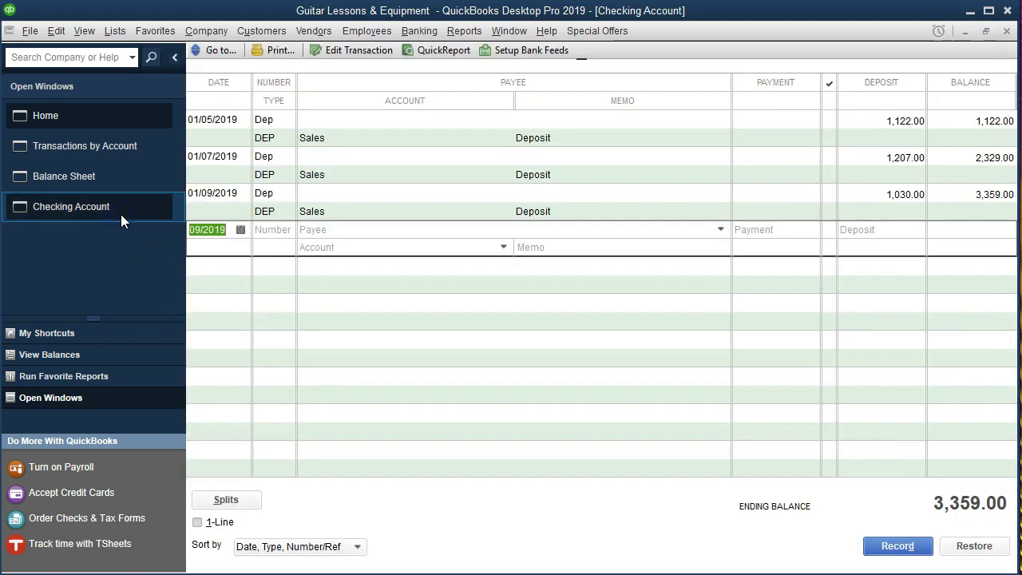
click(110, 183)
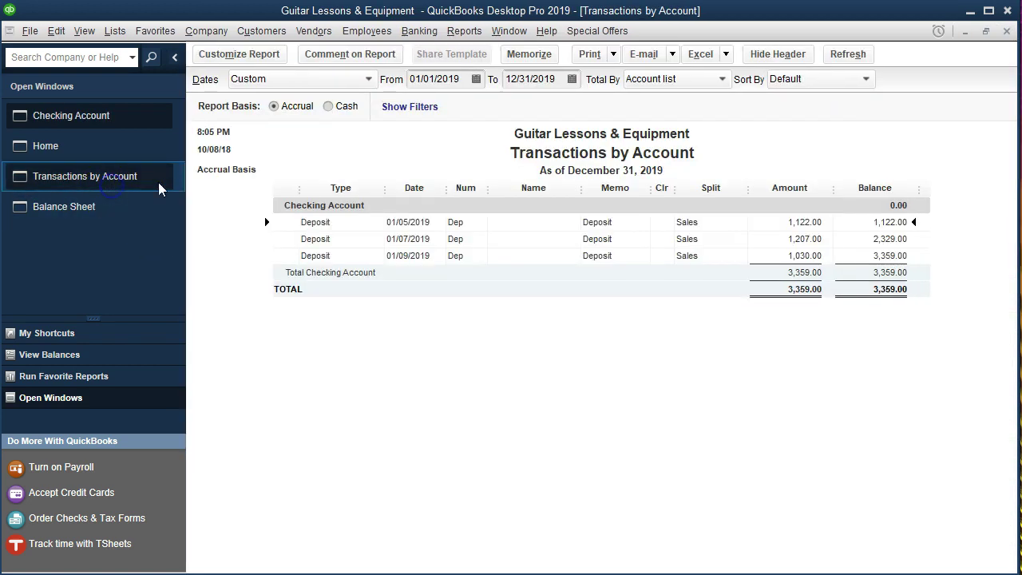
click(1007, 30)
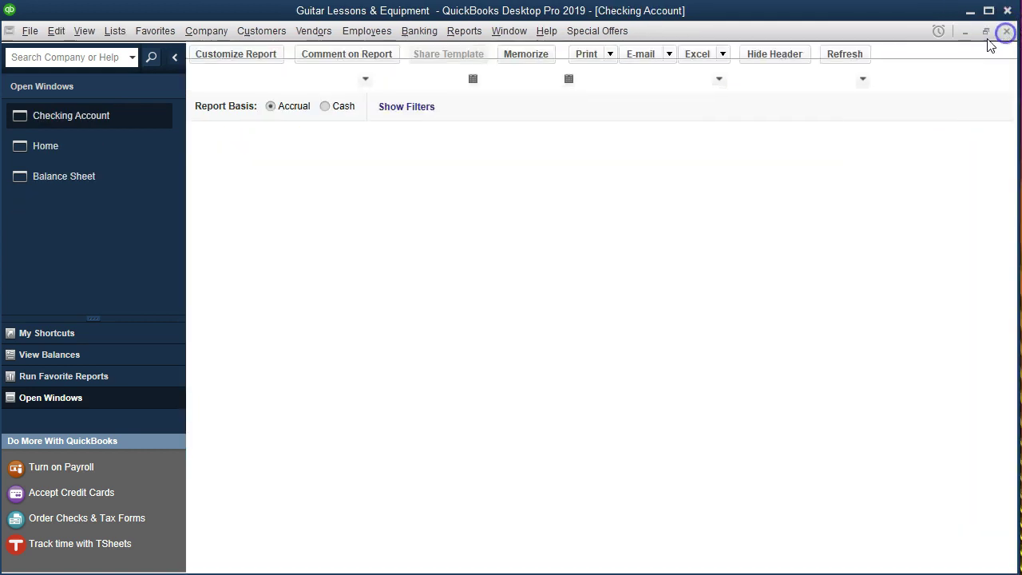
click(72, 177)
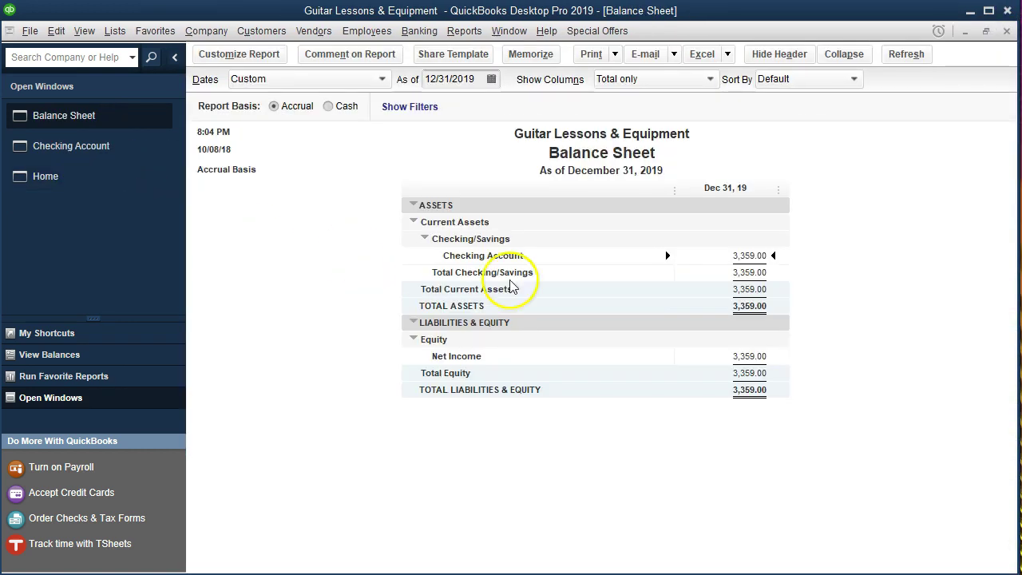
double_click(745, 353)
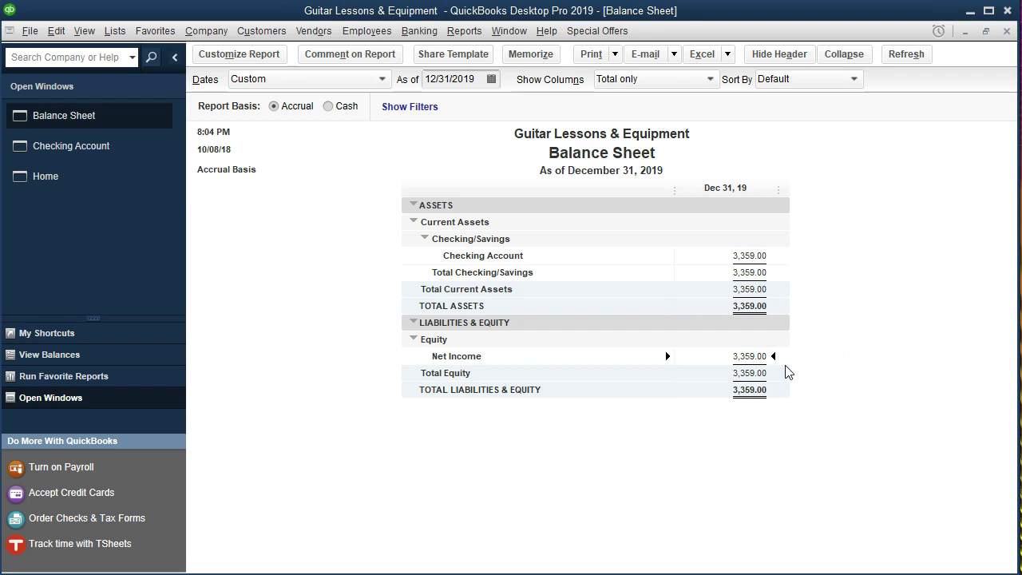
Open the Profit & Loss Standard report from the Company & Financial reports
click(465, 33)
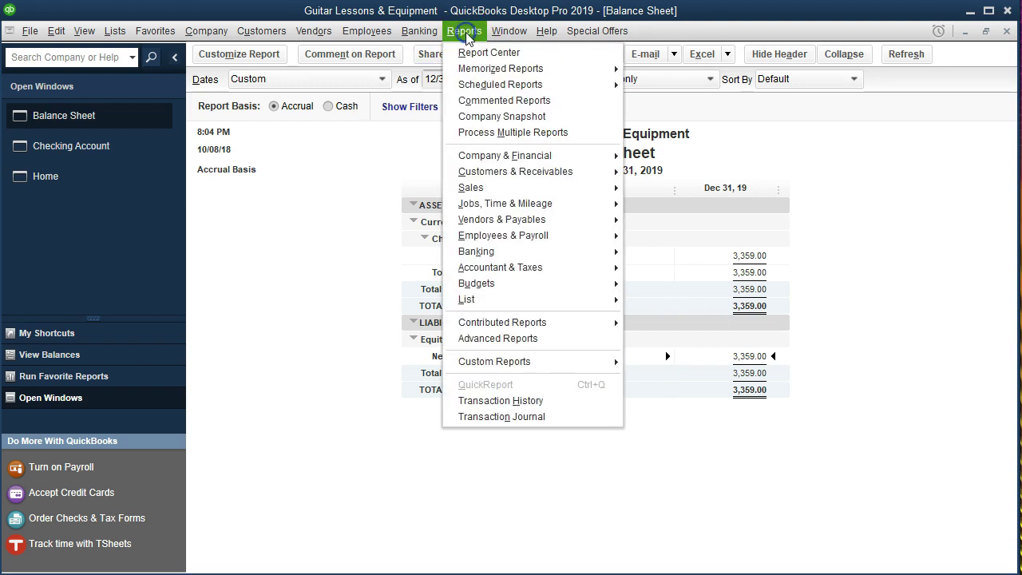
mouse_move(505, 157)
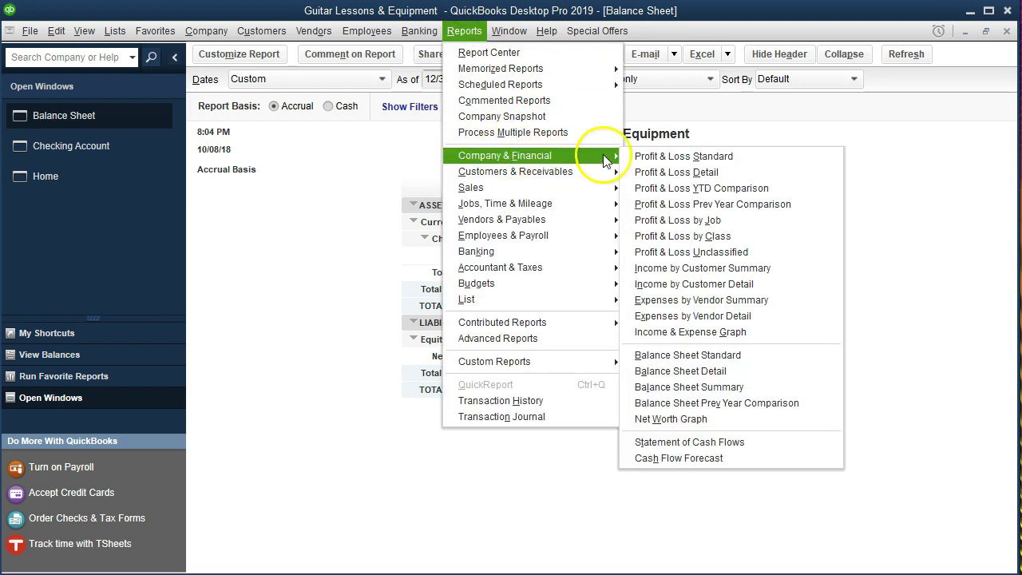
click(637, 156)
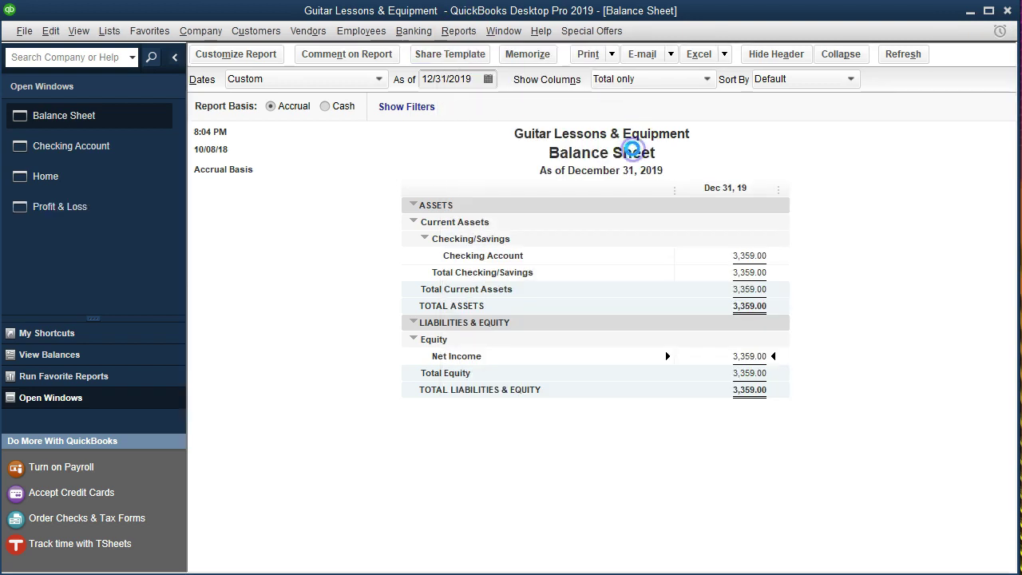
Set the Profit & Loss report's date range from 01/01/2019 to 12/31/2019
key(Tab)
text(0)
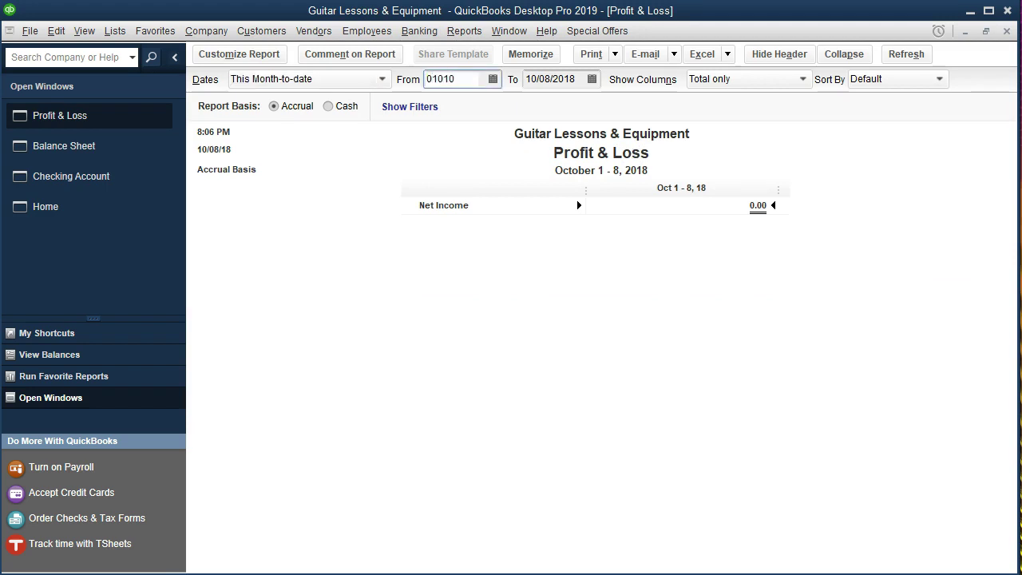
text(1/01/2019)
key(Tab)
text(1)
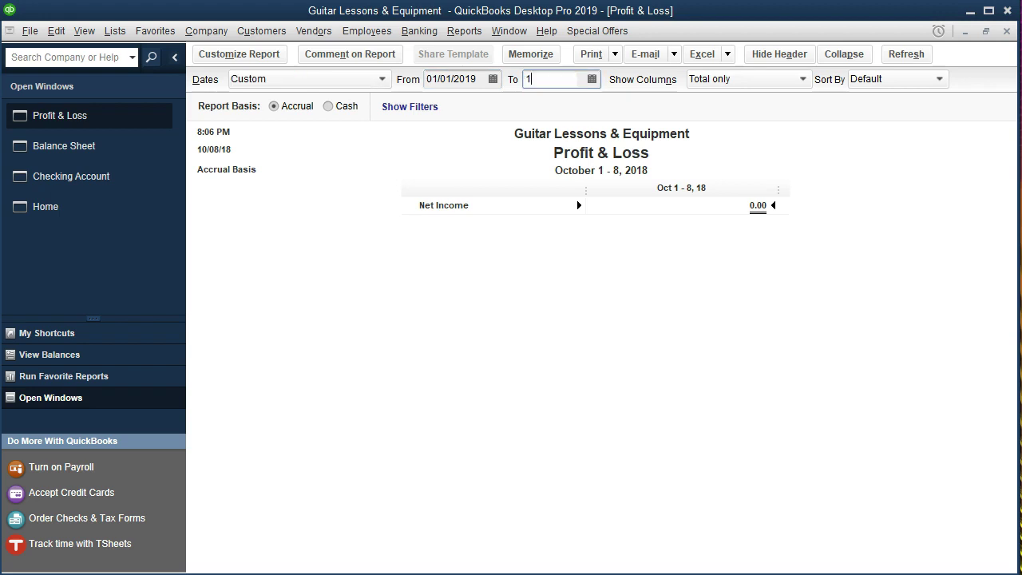
text(2/31/2019)
key(Tab)
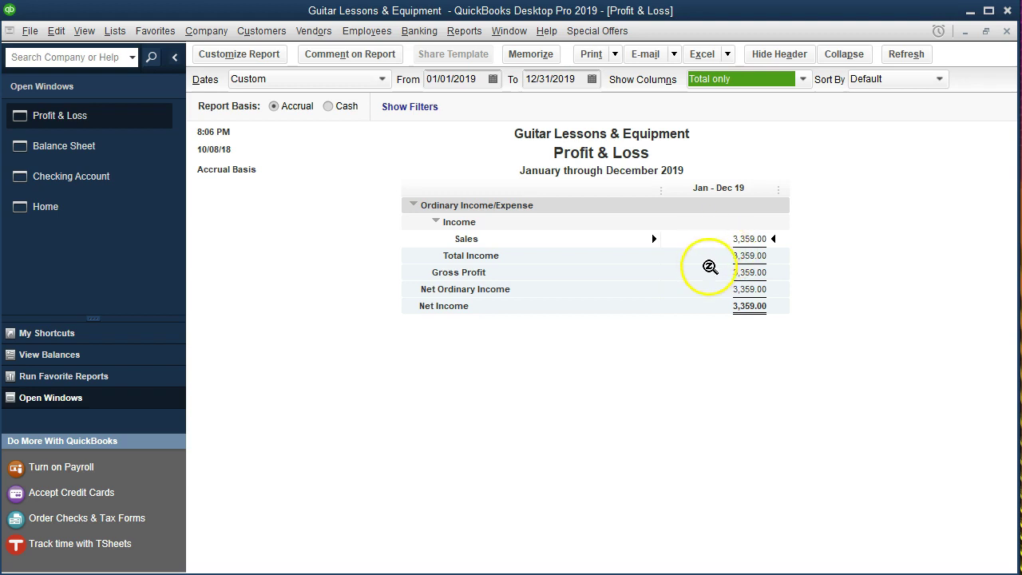
Trace the Sales income total to its transaction detail and the 01/05/2019 deposit, returning to the Profit & Loss report
double_click(707, 240)
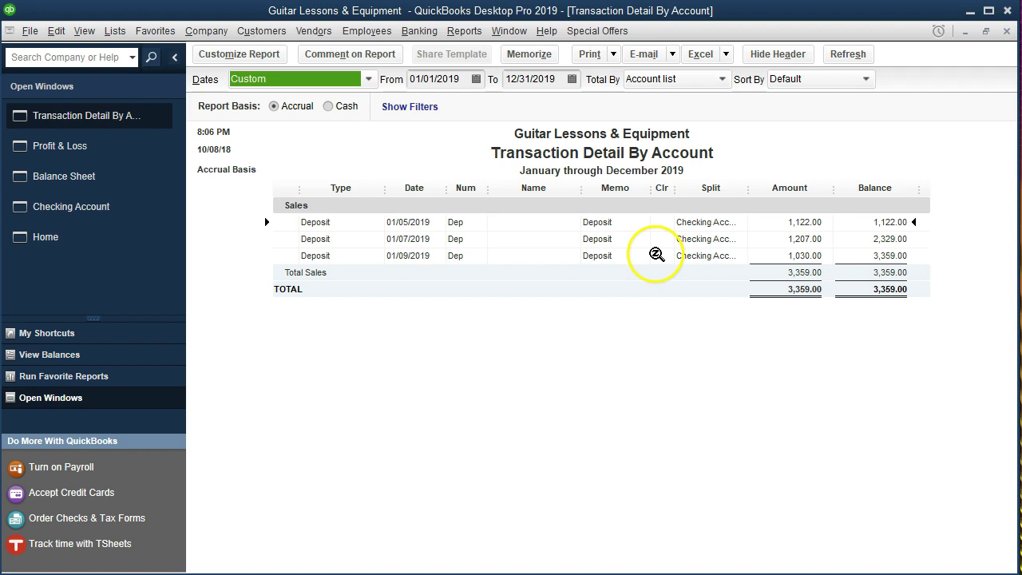
double_click(767, 223)
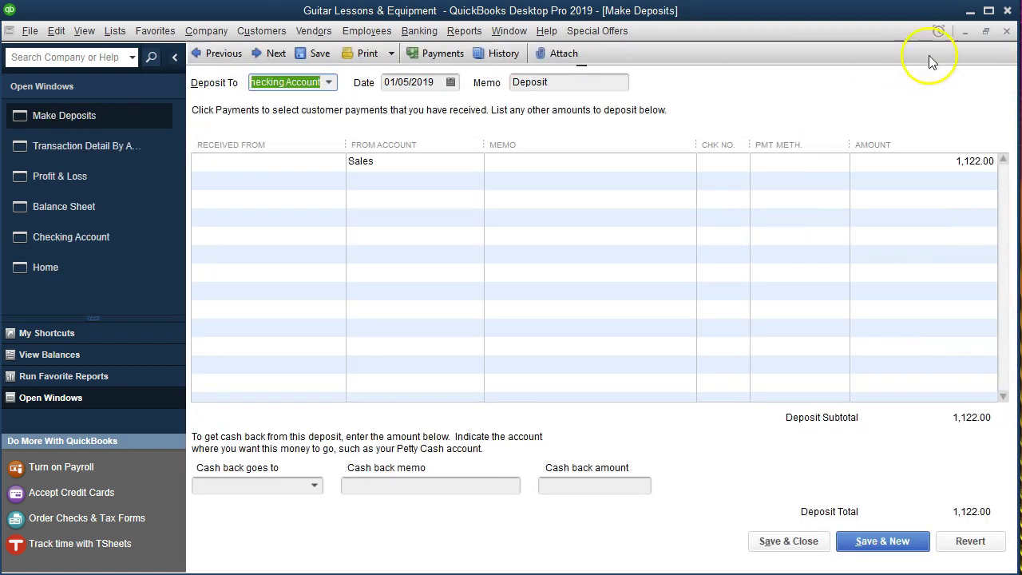
click(1006, 30)
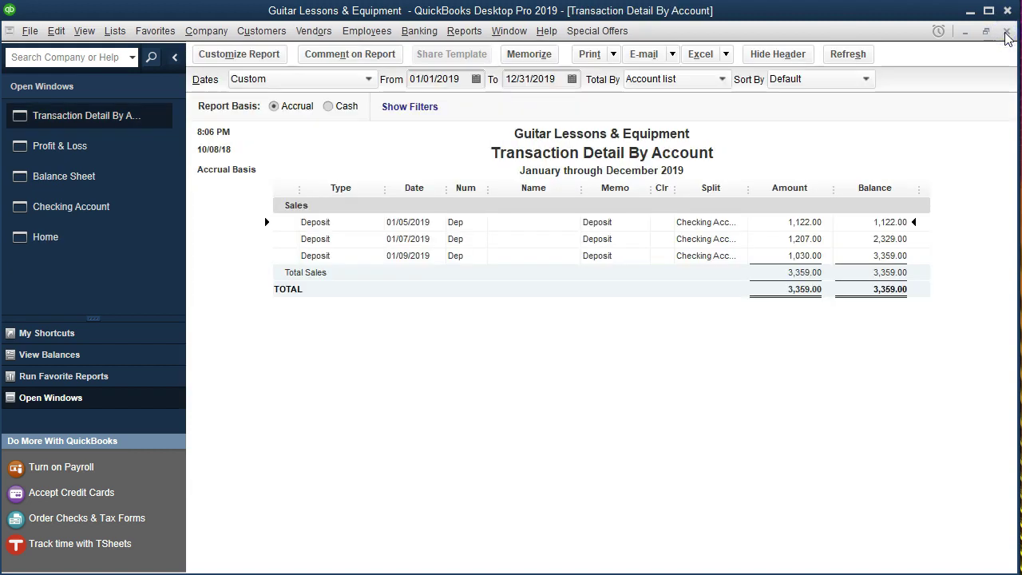
click(1006, 32)
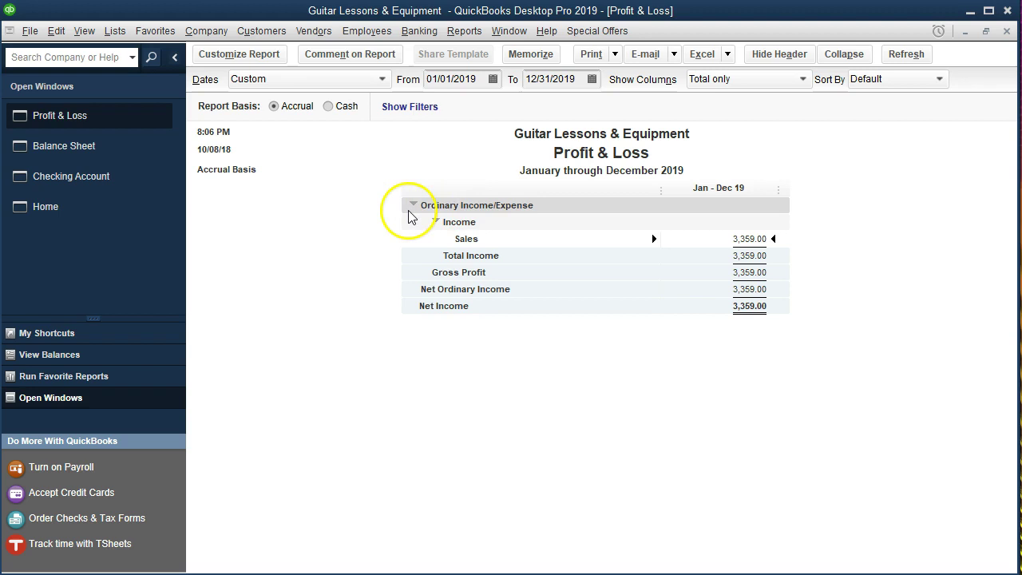
Switch to the bank statement PDF in Acrobat Reader and highlight the 1/9 deposit of 1,030
click(104, 183)
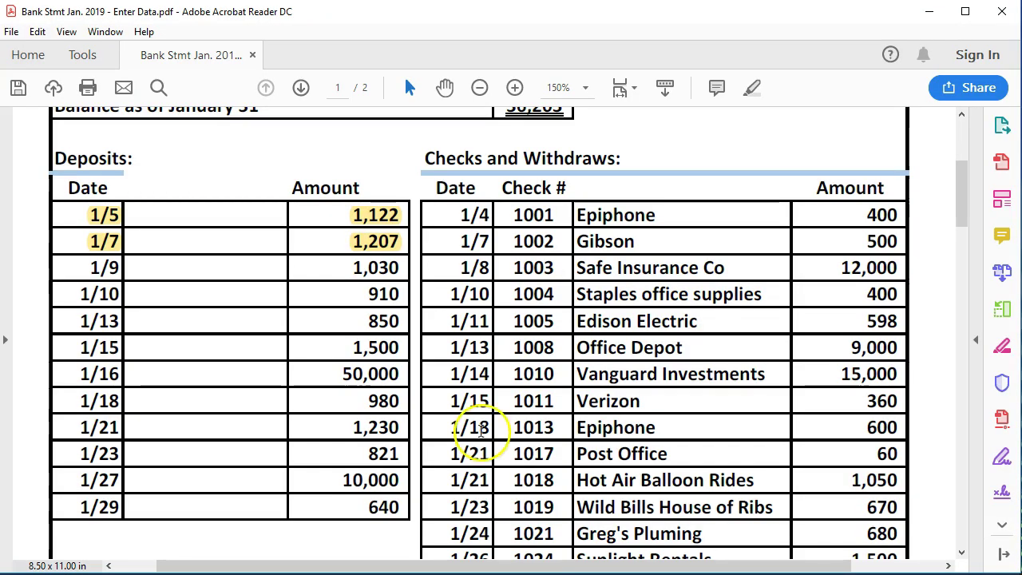
drag(93, 267, 396, 267)
right_click(396, 266)
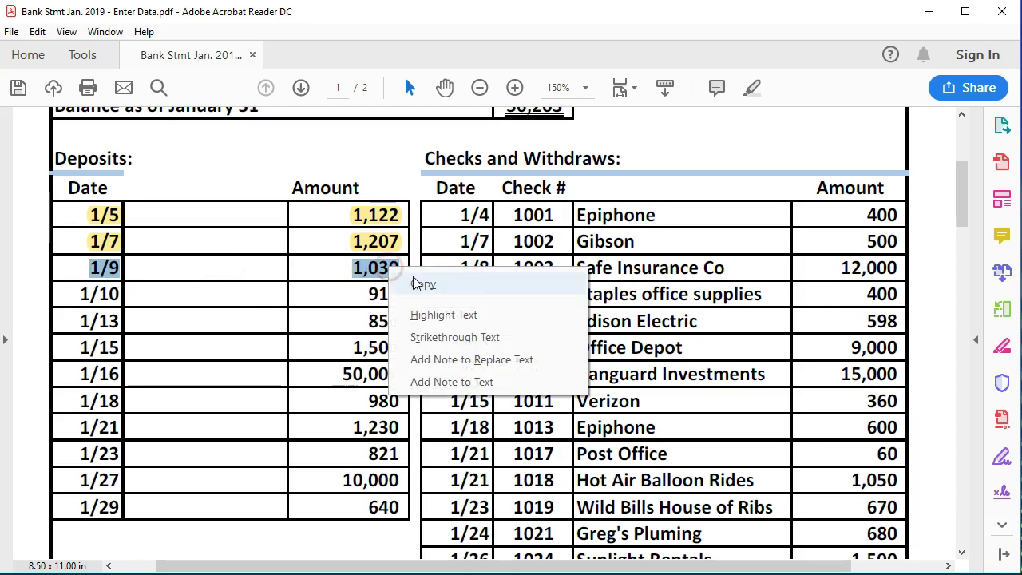
click(440, 315)
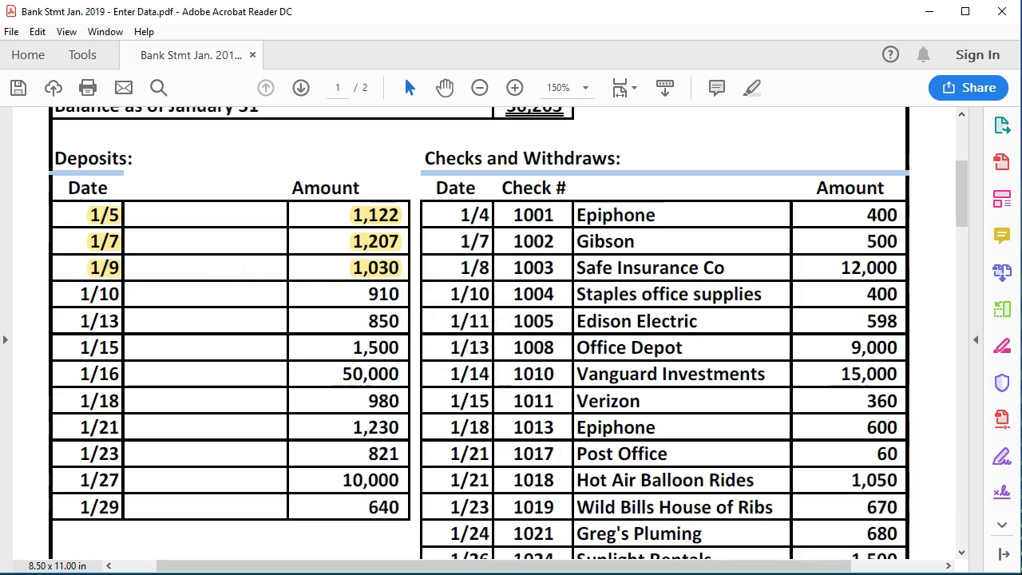
click(559, 507)
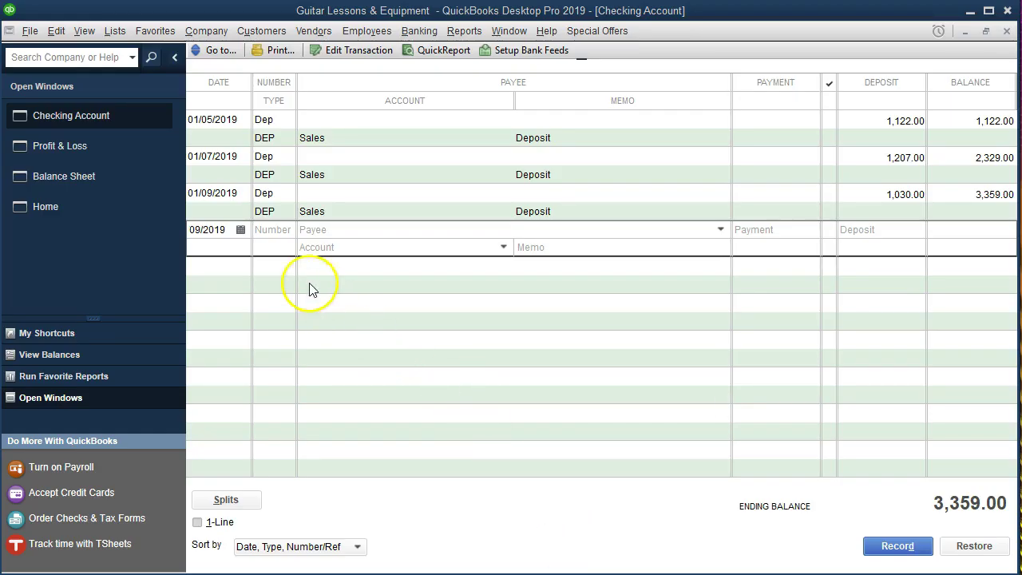
Start a register transaction dated 01/10/2019 in the checking account with the number Dep and a deposit amount of 910.00
click(220, 230)
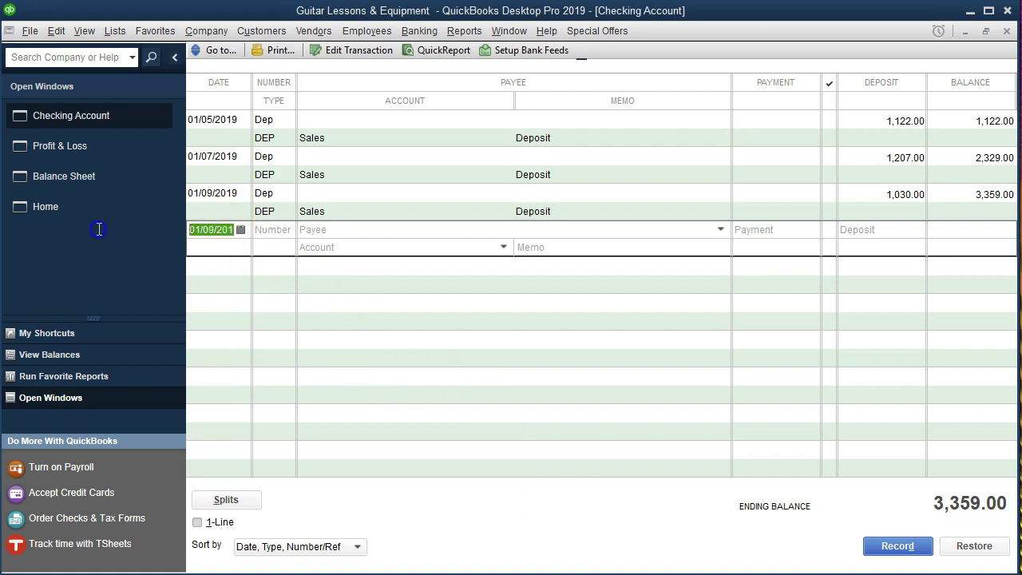
key(plus)
key(Tab)
text(Dep)
key(Tab)
key(Tab)
key(Tab)
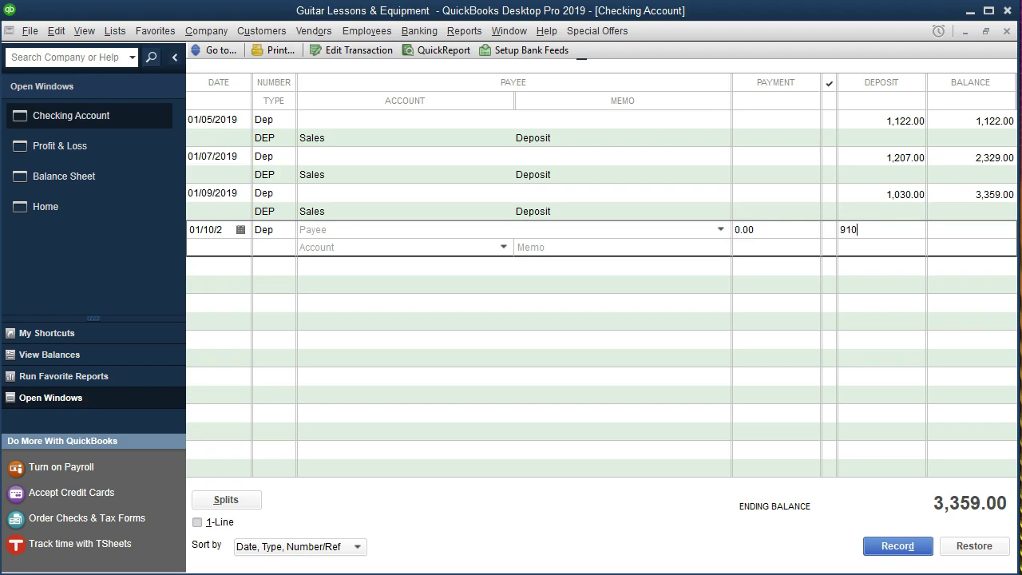
Assign the Sales income account to the 910.00 deposit and record the transaction
key(Tab)
text(Sa)
key(Tab)
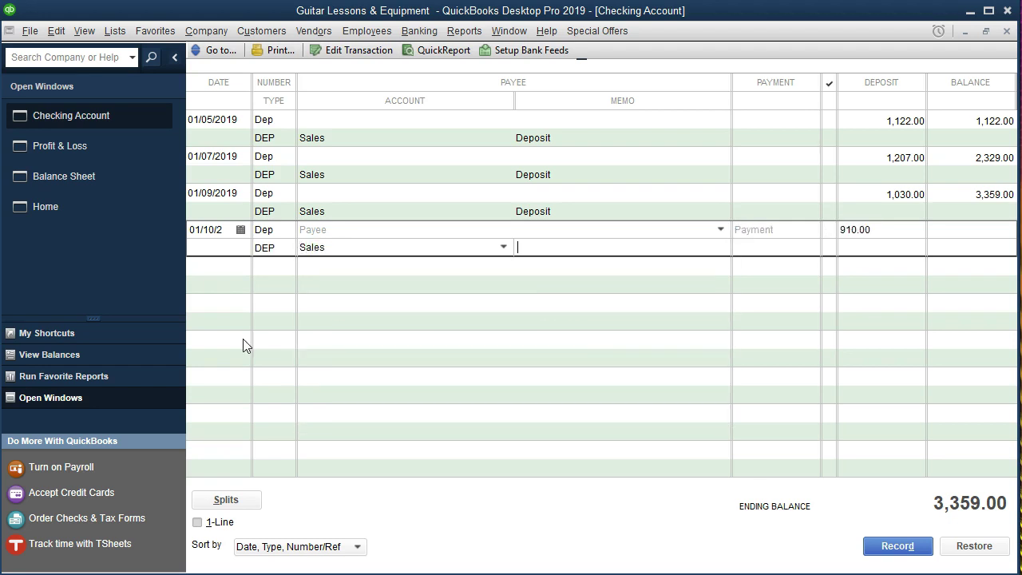
key(Return)
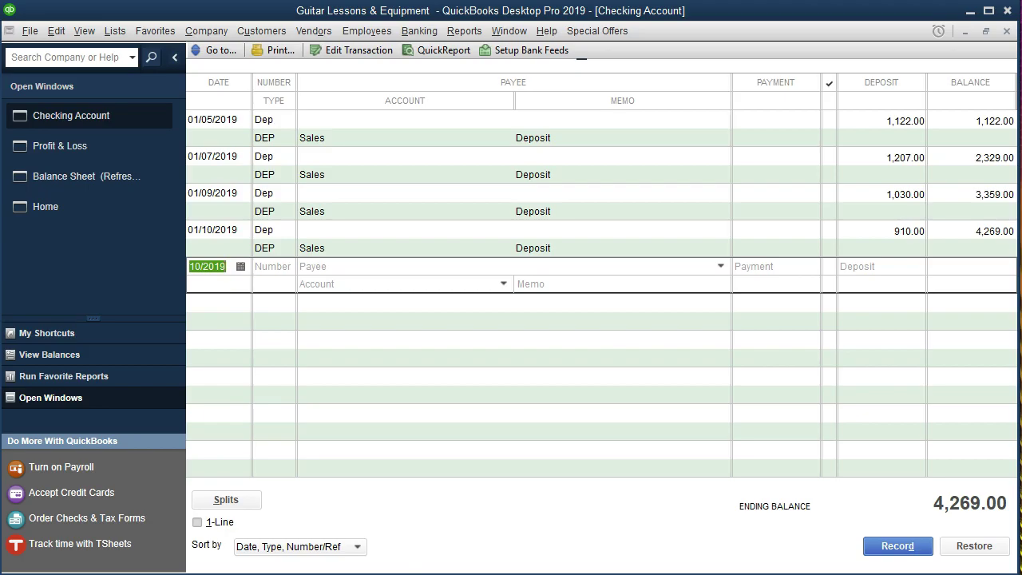
Switch to the bank statement PDF in Acrobat Reader and highlight the 1/10 deposit of 910
key(alt+Tab)
drag(79, 294, 108, 296)
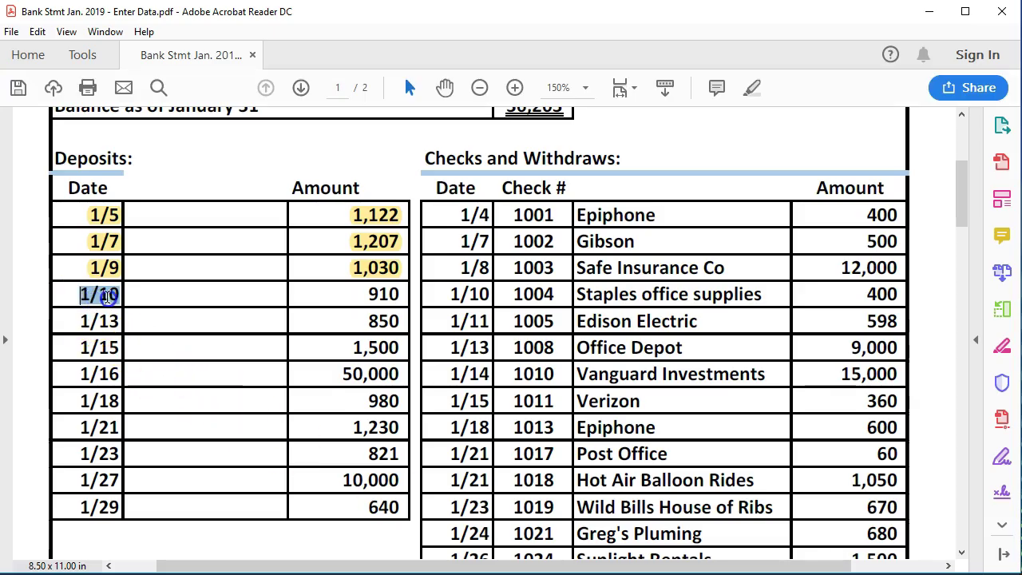
shift+click(399, 295)
right_click(383, 298)
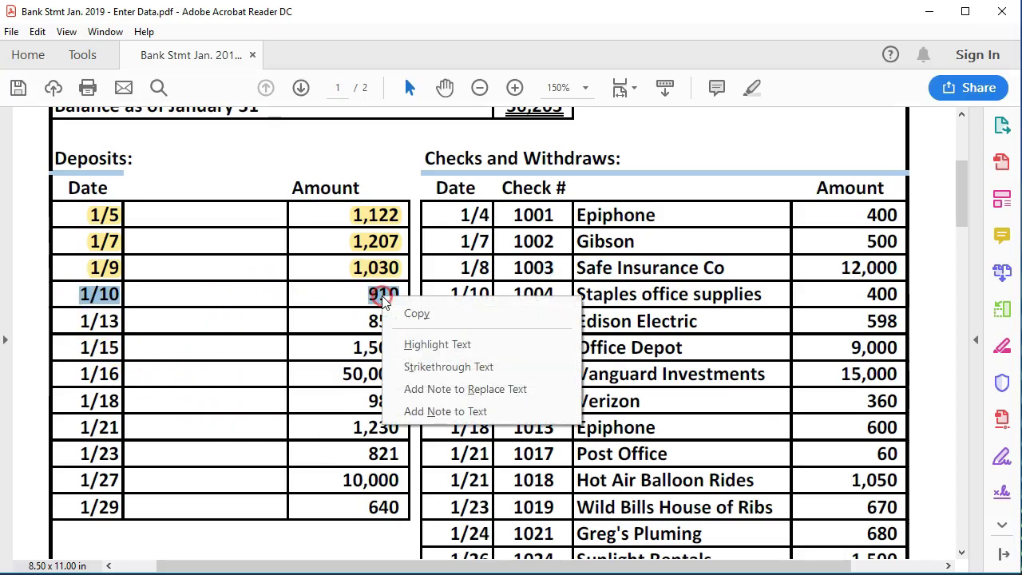
click(442, 342)
click(929, 12)
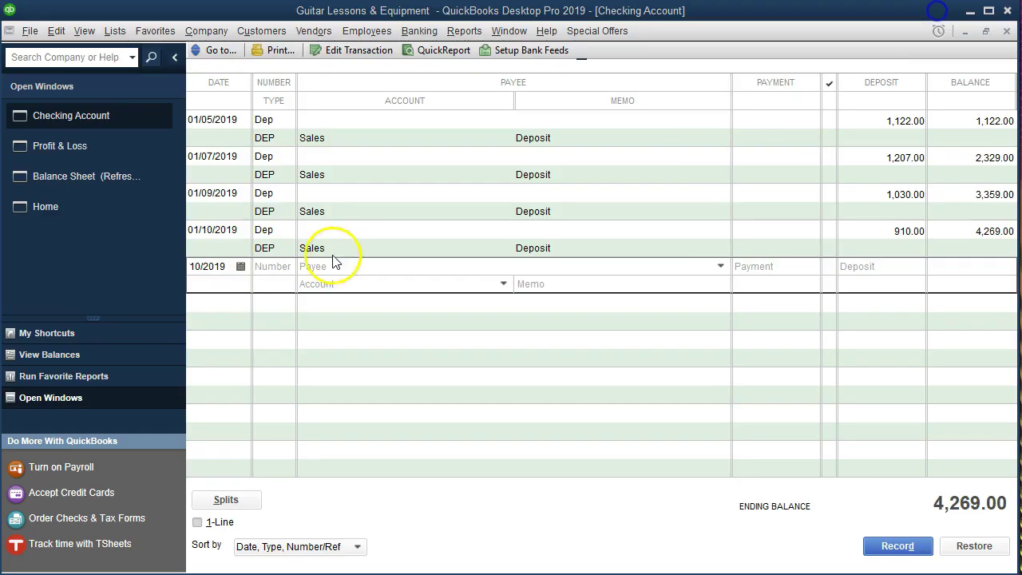
Start a register transaction dated 01/13/2019 with the number Dep and a deposit amount of 850.00
double_click(218, 267)
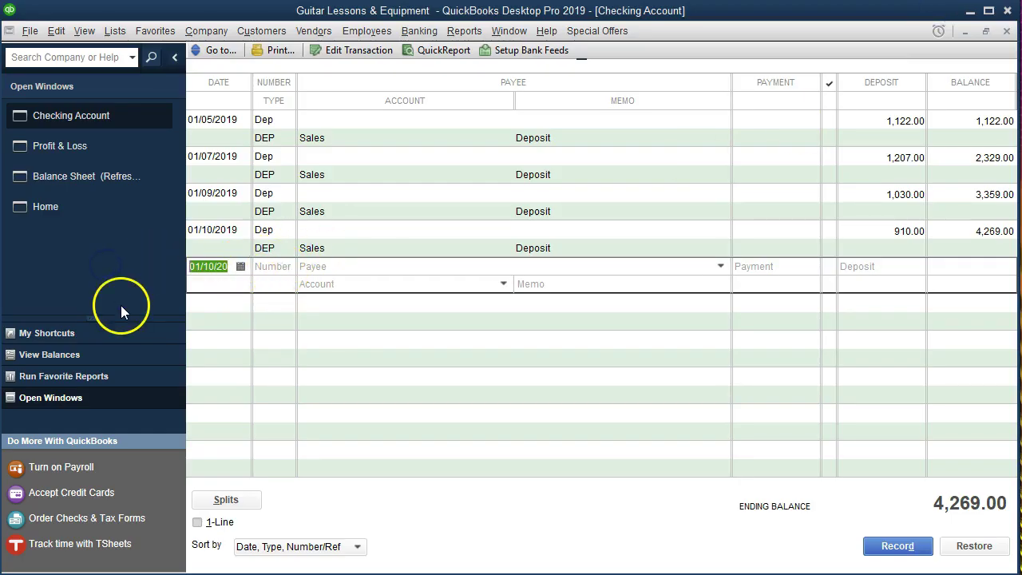
key(plus)
key(plus)
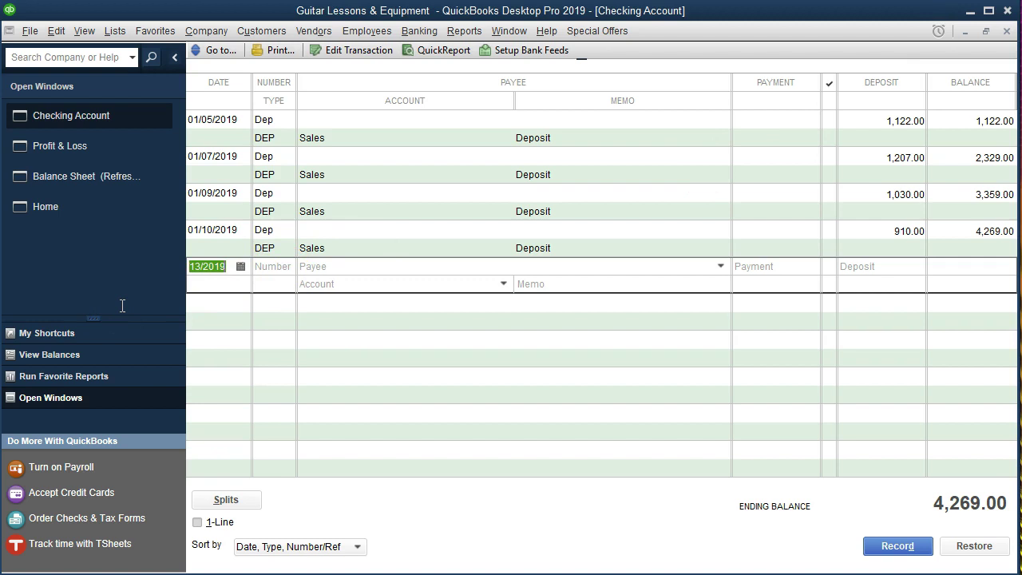
key(Tab)
text(Dep)
key(Tab)
key(Tab)
key(Tab)
key(Tab)
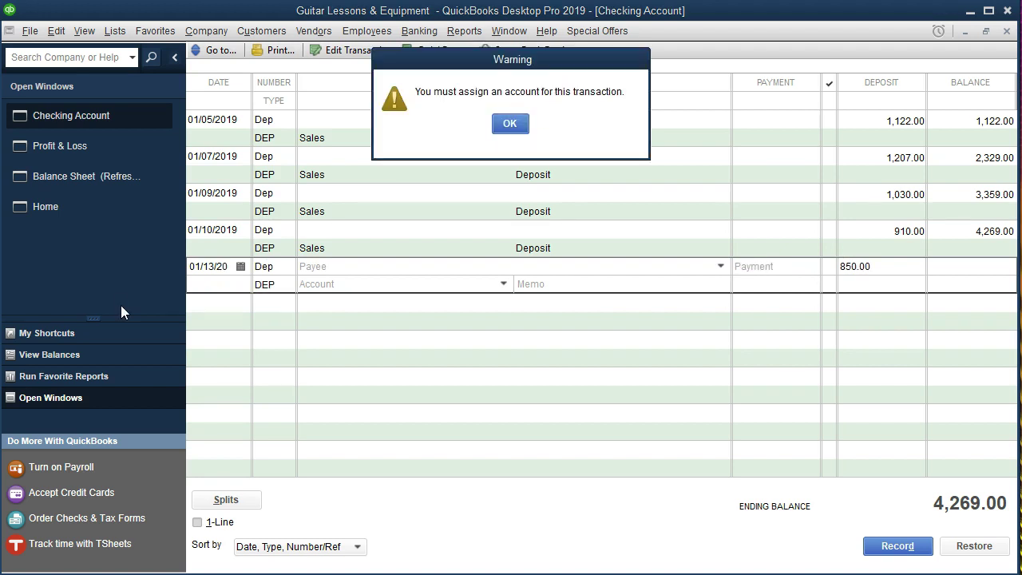
Dismiss the warning, assign the Sales income account to the 850.00 deposit and record the transaction
click(510, 123)
click(361, 288)
text(Sales)
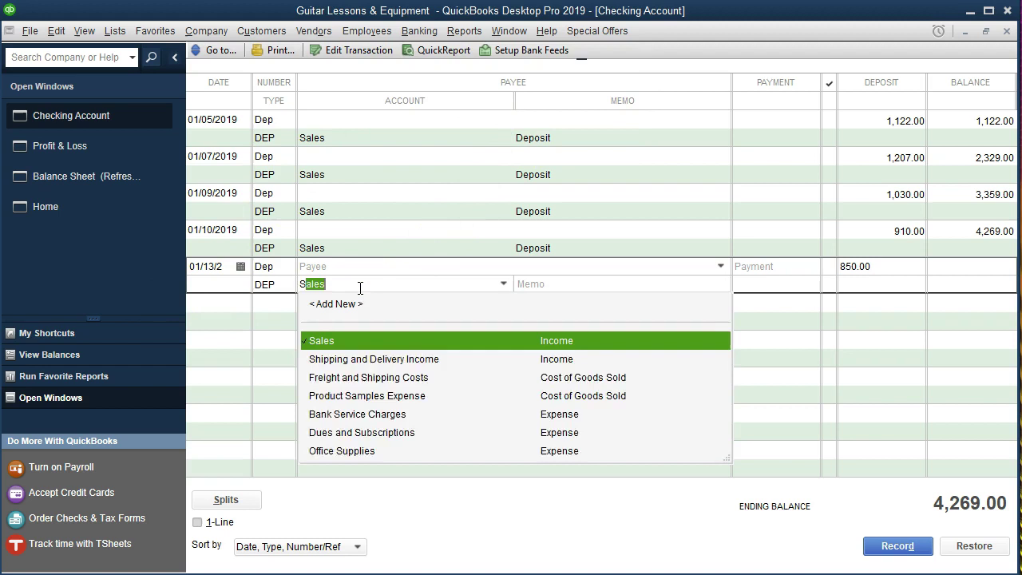
key(Tab)
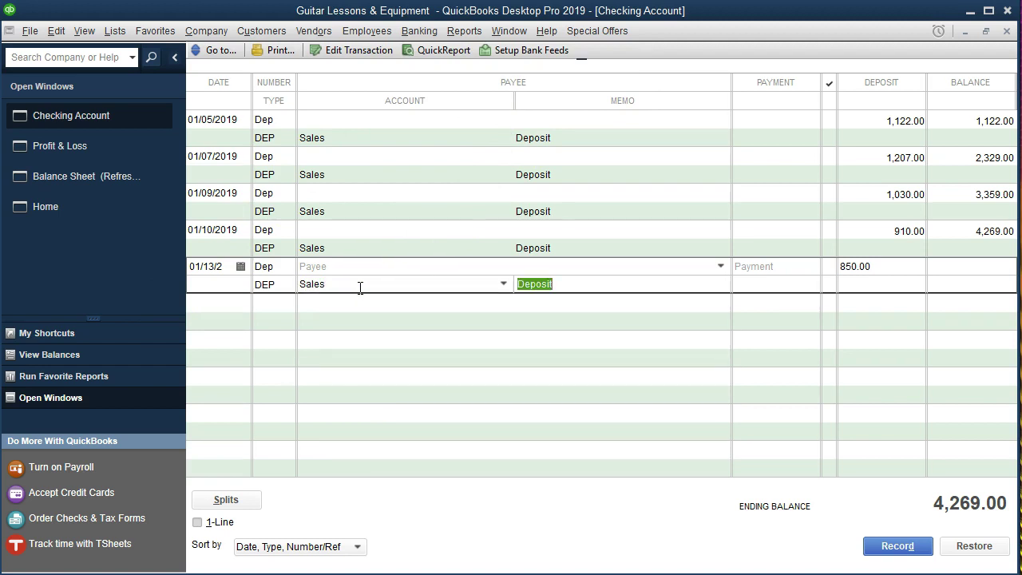
key(Return)
Switch to the bank statement PDF in Acrobat Reader and highlight the 1/13 deposit of 850
key(alt+Tab)
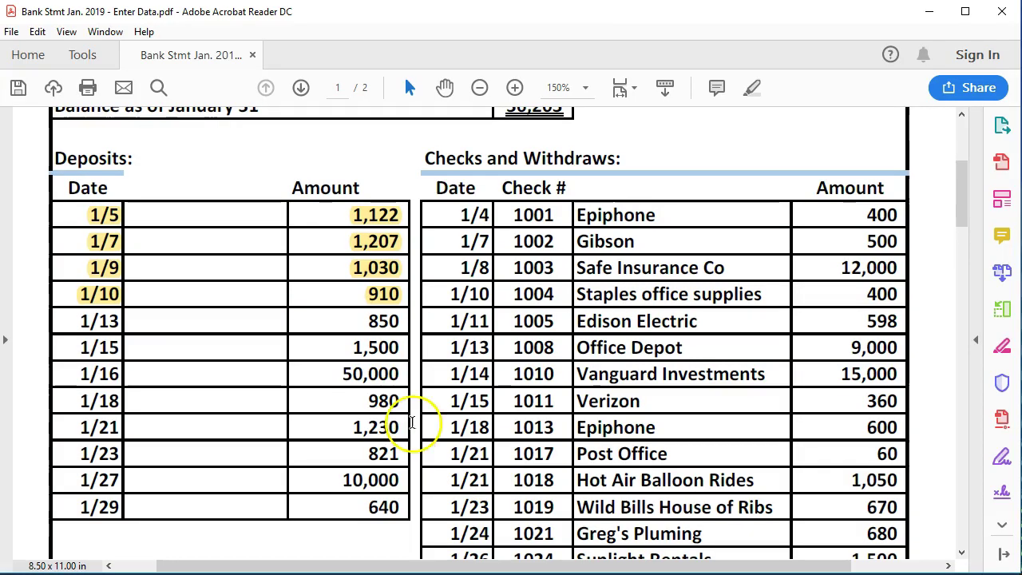
drag(79, 320, 383, 321)
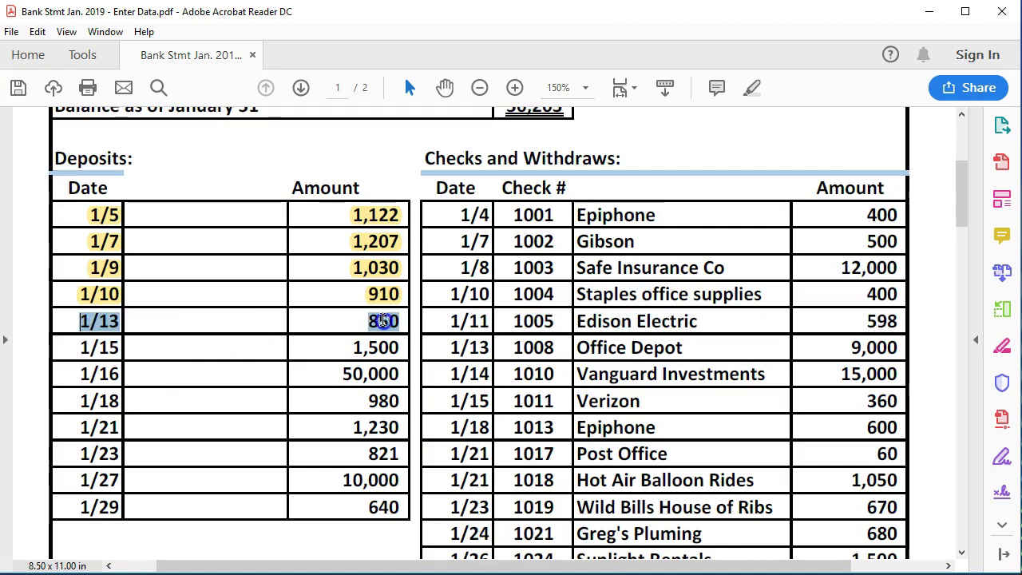
right_click(388, 322)
click(440, 368)
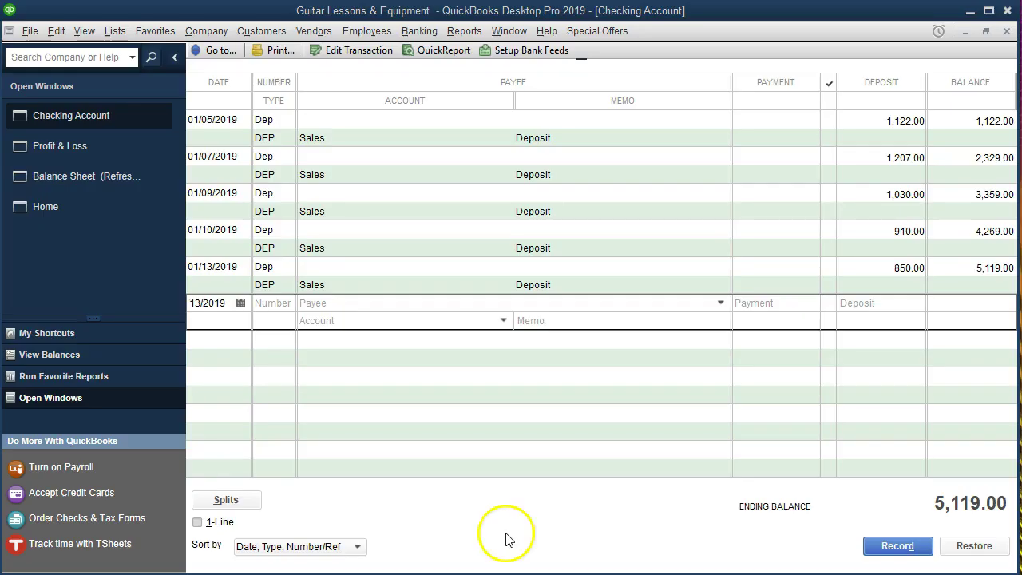
Switch back to QuickBooks and start a register transaction dated 01/15/2019 with the number Dep and a deposit amount of 1,500.00
key(alt+Tab)
drag(198, 303, 304, 303)
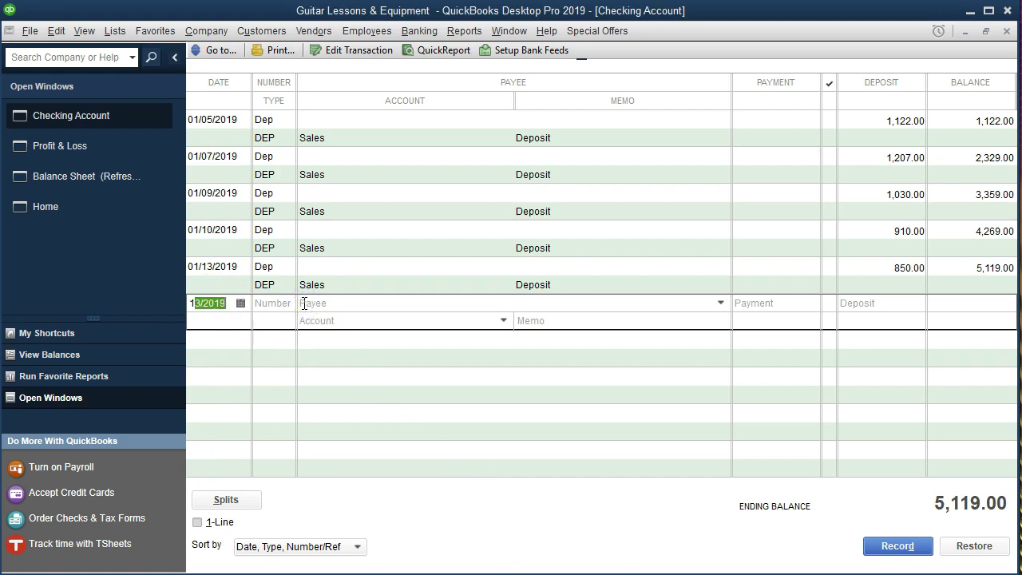
key(plus)
key(Tab)
text(Dep)
key(Tab)
key(Tab)
key(Tab)
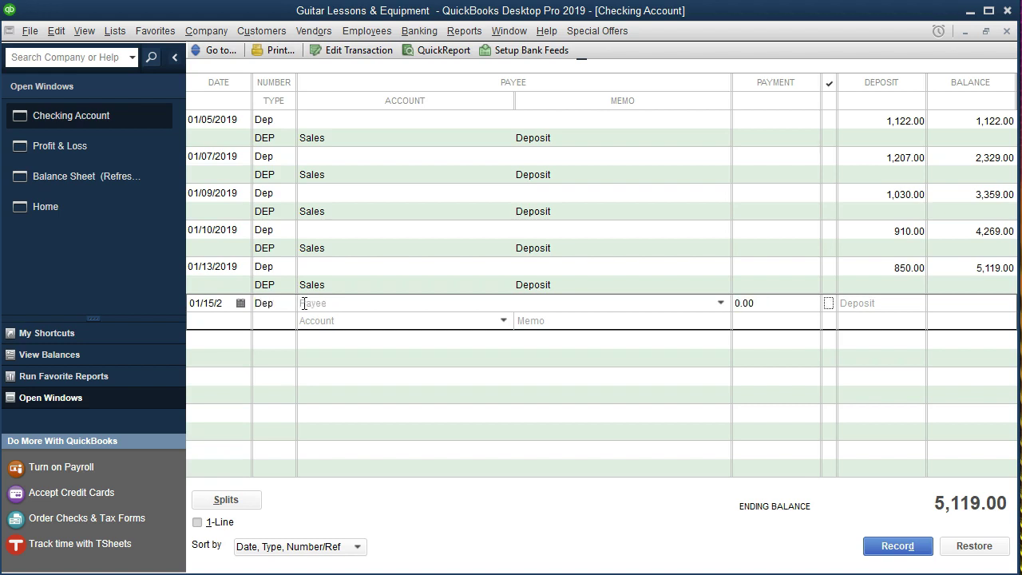
text(1500)
key(Tab)
Assign the Sales income account to the 1,500.00 deposit and record the transaction
text(Sa)
key(Tab)
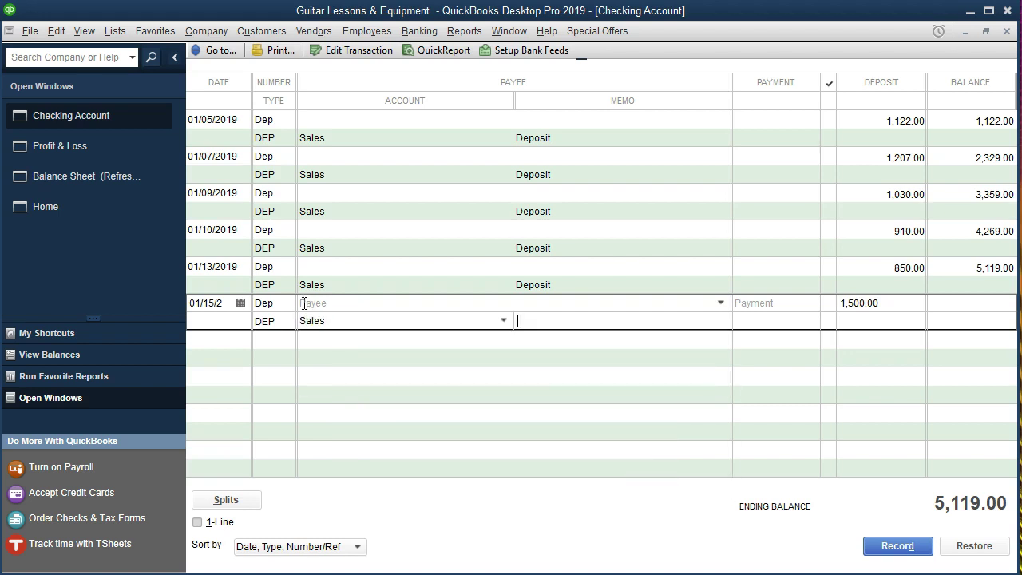
key(Return)
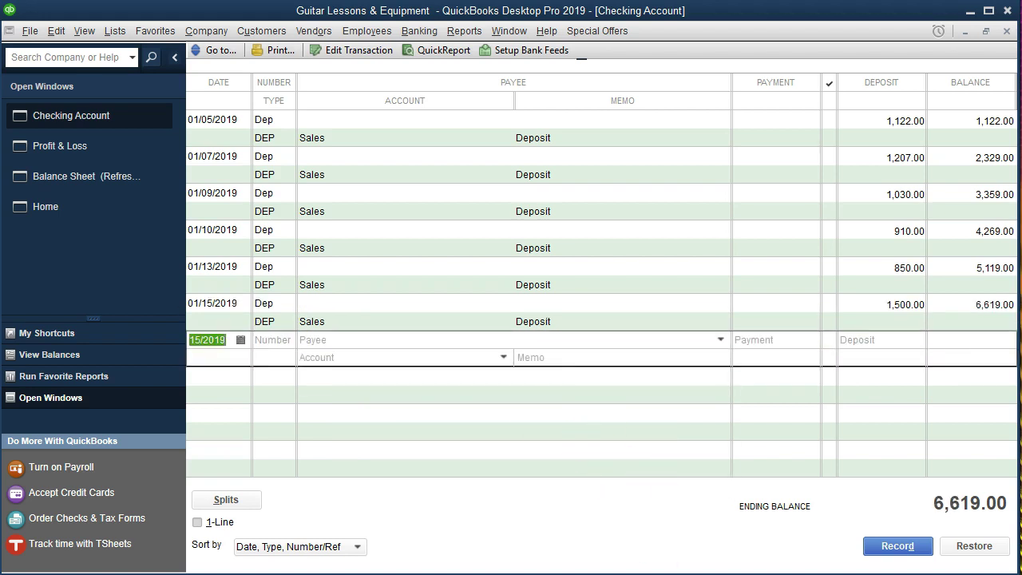
Switch to the bank statement PDF in Acrobat Reader and highlight the 1/15 deposit of 1,500
key(alt+Tab)
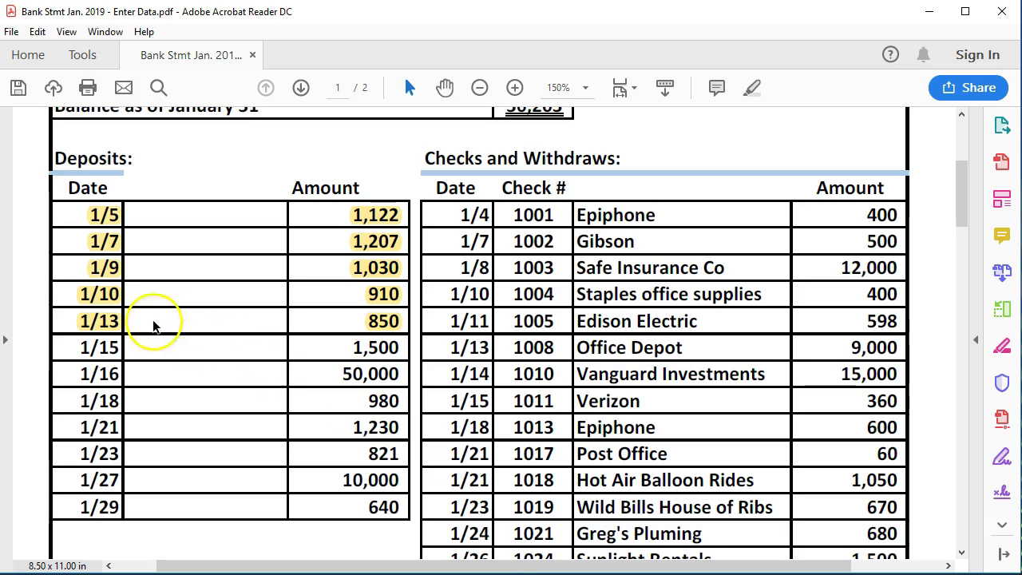
drag(83, 345, 397, 346)
right_click(397, 346)
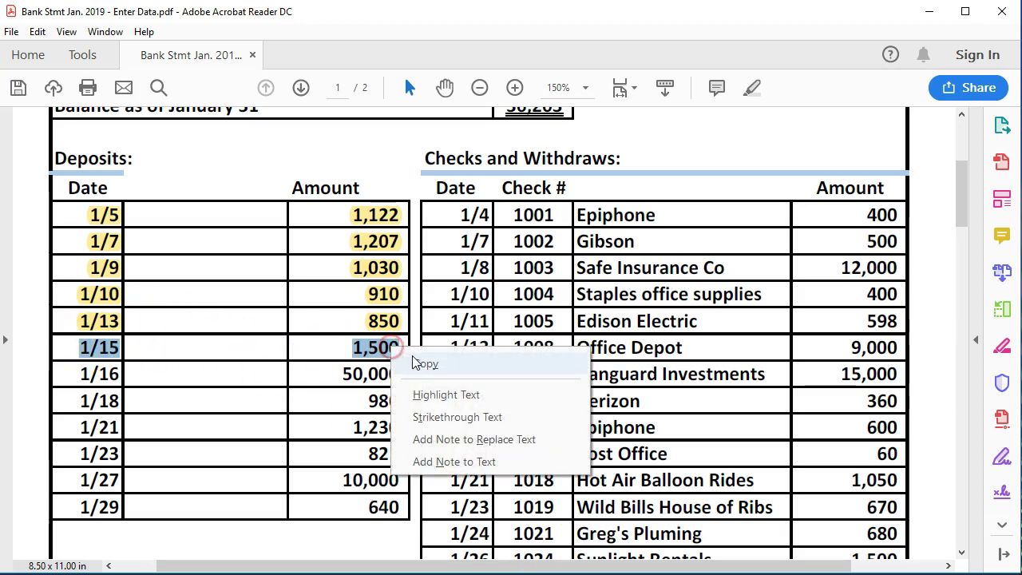
click(451, 395)
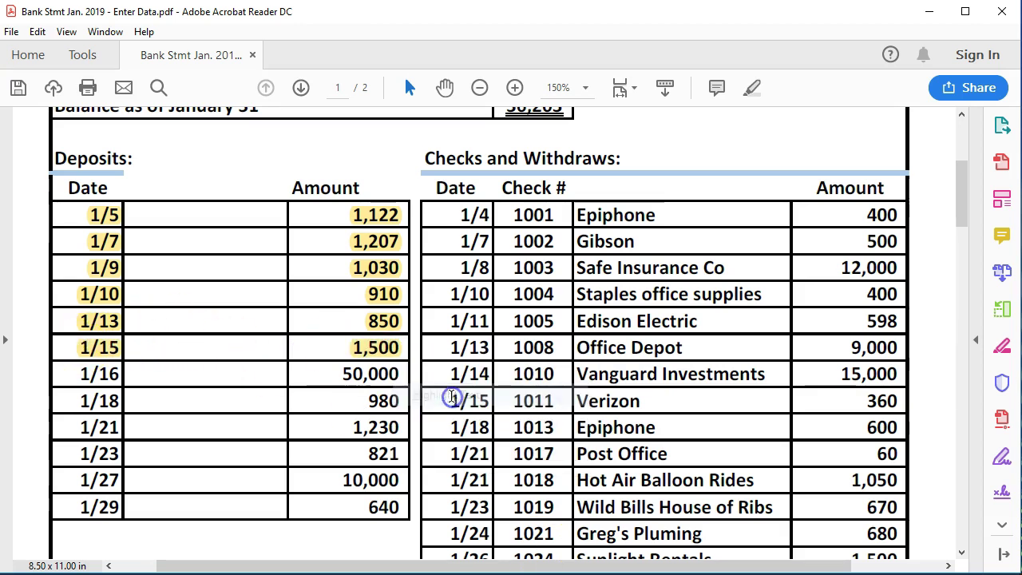
Return to the QuickBooks register and start a transaction dated 01/16/2019 with the number Dep and a deposit amount of 50,000.00
click(342, 406)
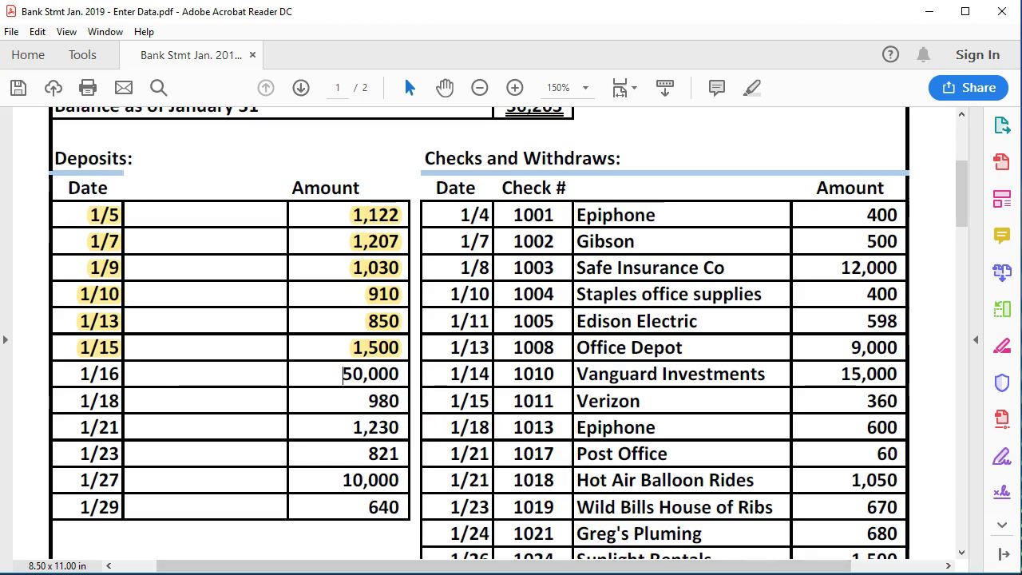
key(alt+Tab)
click(212, 340)
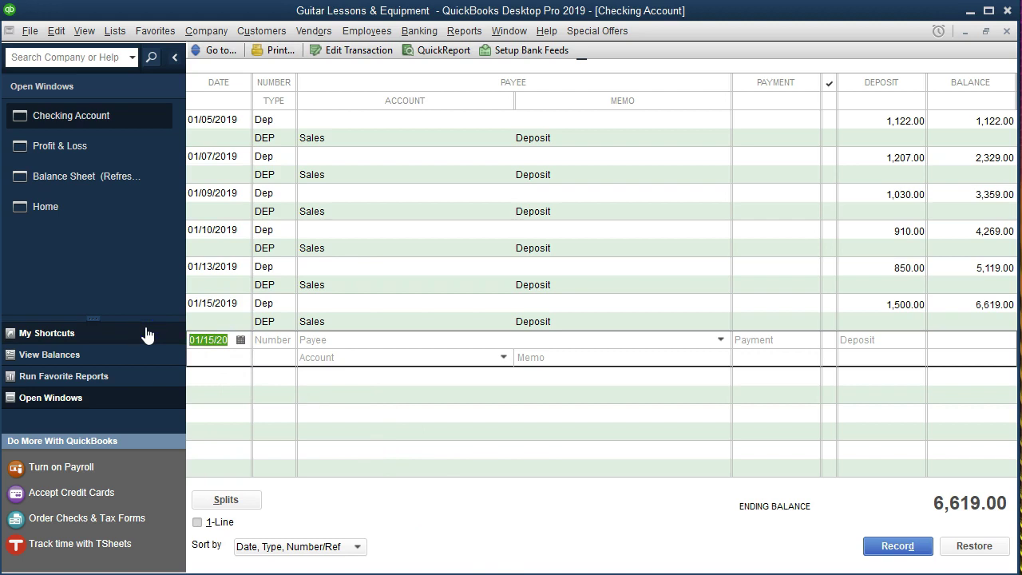
key(plus)
key(Tab)
text(Dep)
key(Tab)
key(Tab)
key(Tab)
text(50,000)
key(Tab)
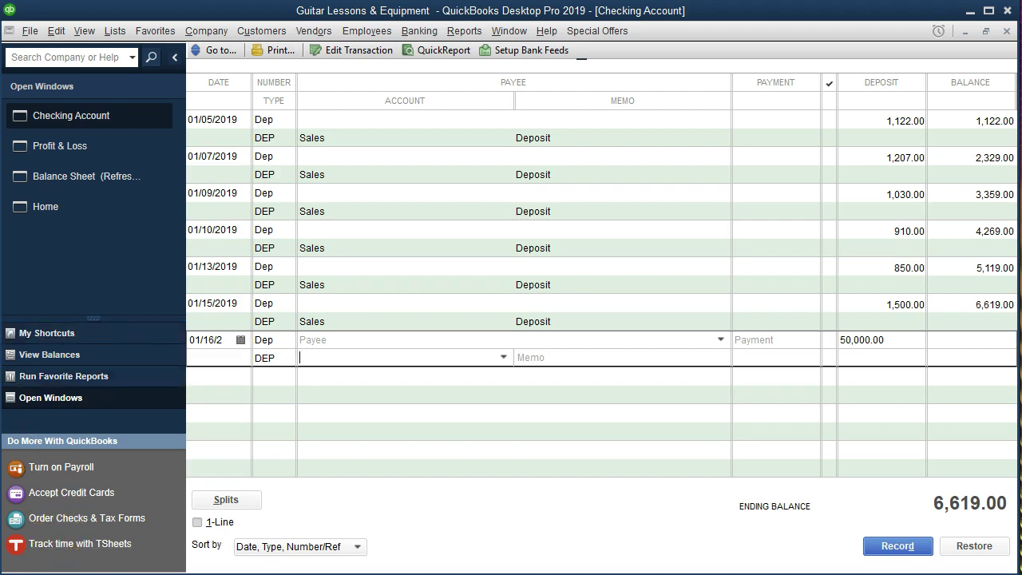
Look through the existing accounts, then enter Uncategorized Income as the account for the 50,000.00 deposit
click(503, 357)
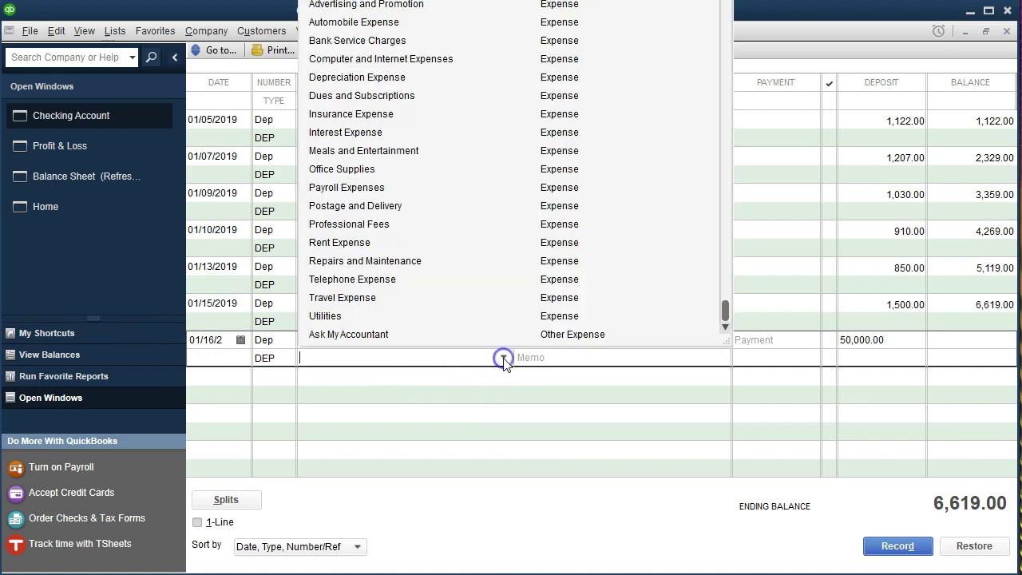
scroll(490, 293, up, 5)
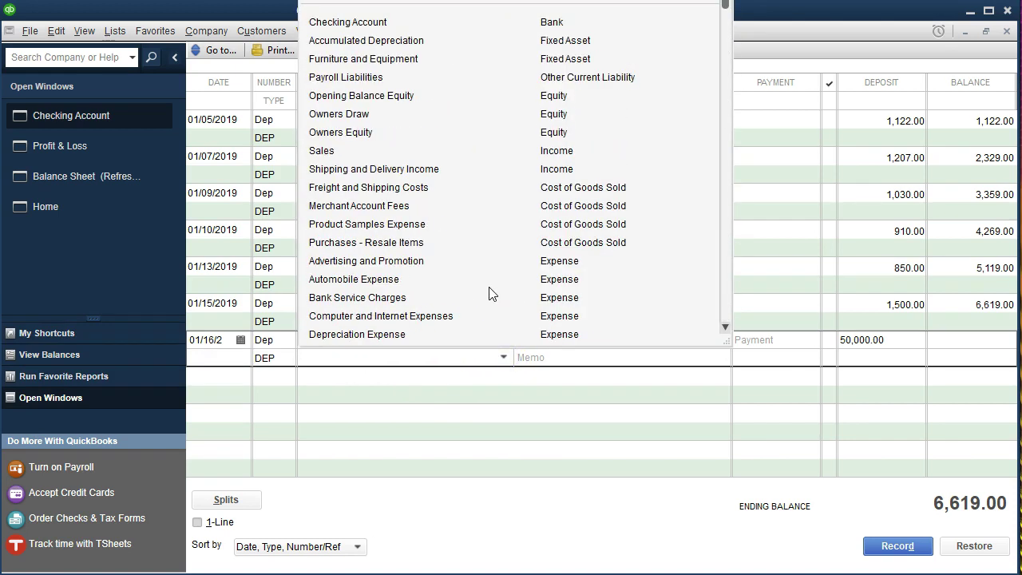
scroll(490, 294, down, 4)
scroll(489, 294, up, 4)
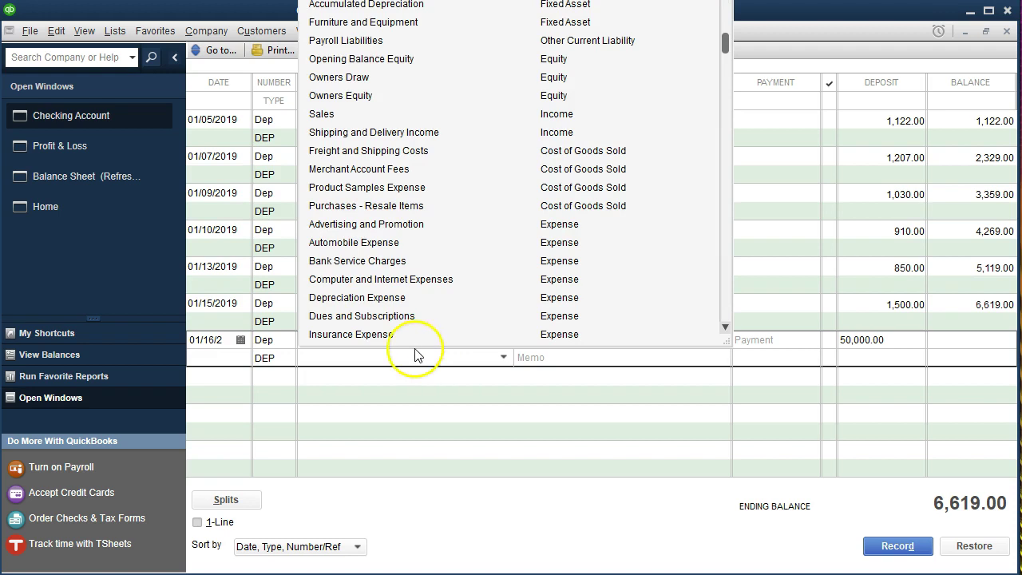
click(373, 357)
text(Uncategorized Income)
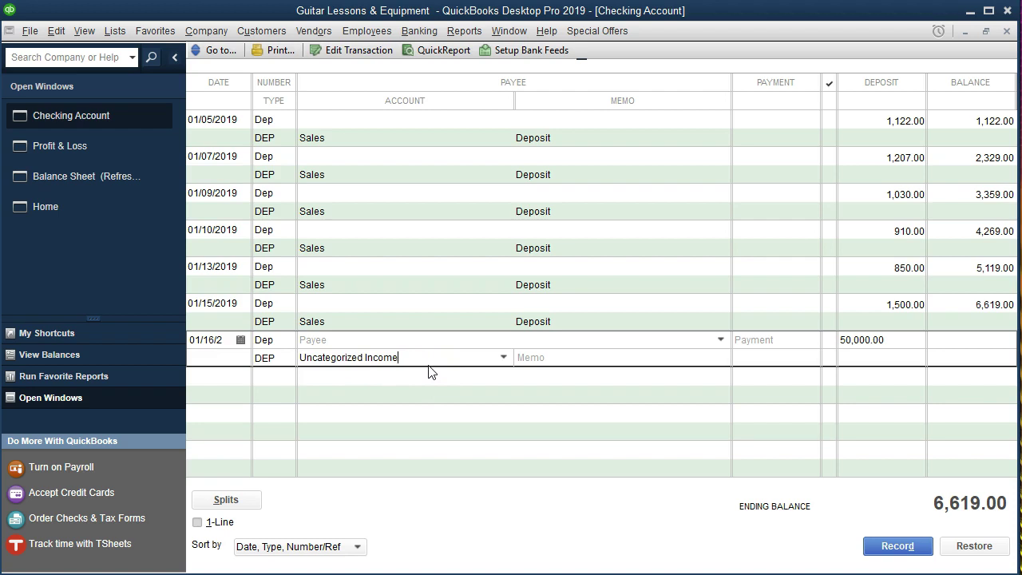
key(Tab)
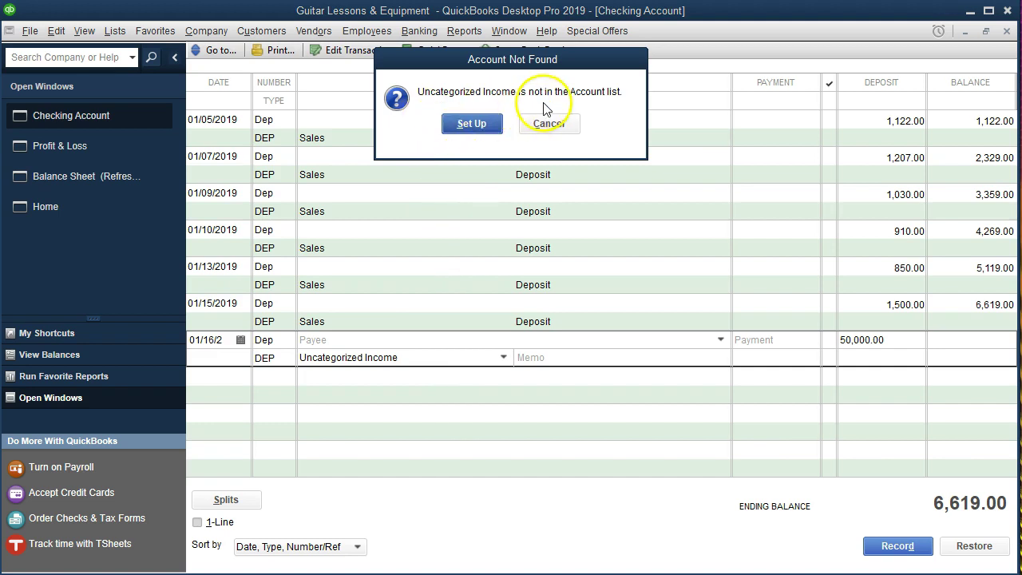
Set up Uncategorized Income as a new account of type Income and record the 50,000.00 deposit
click(472, 123)
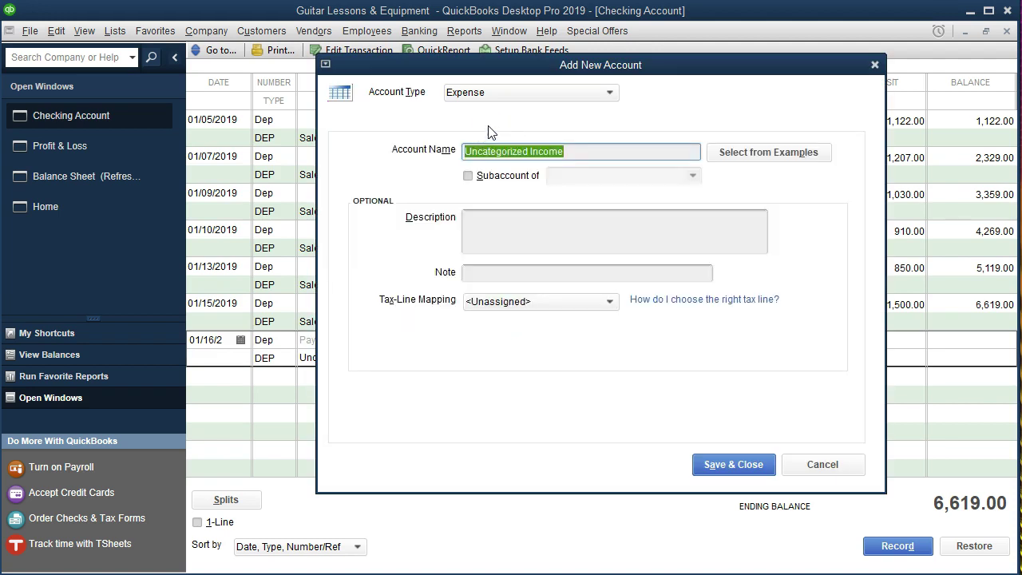
click(609, 95)
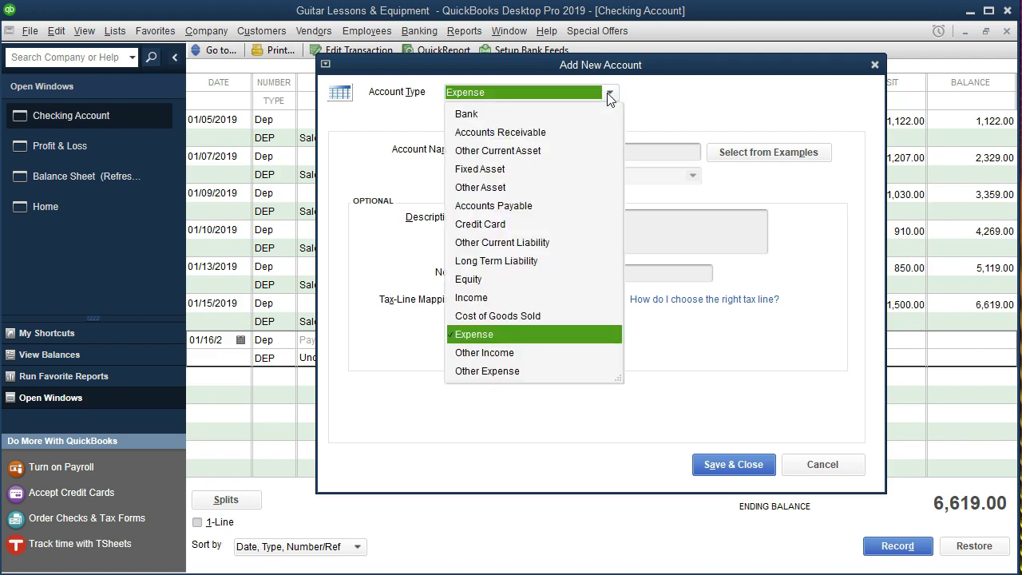
click(484, 298)
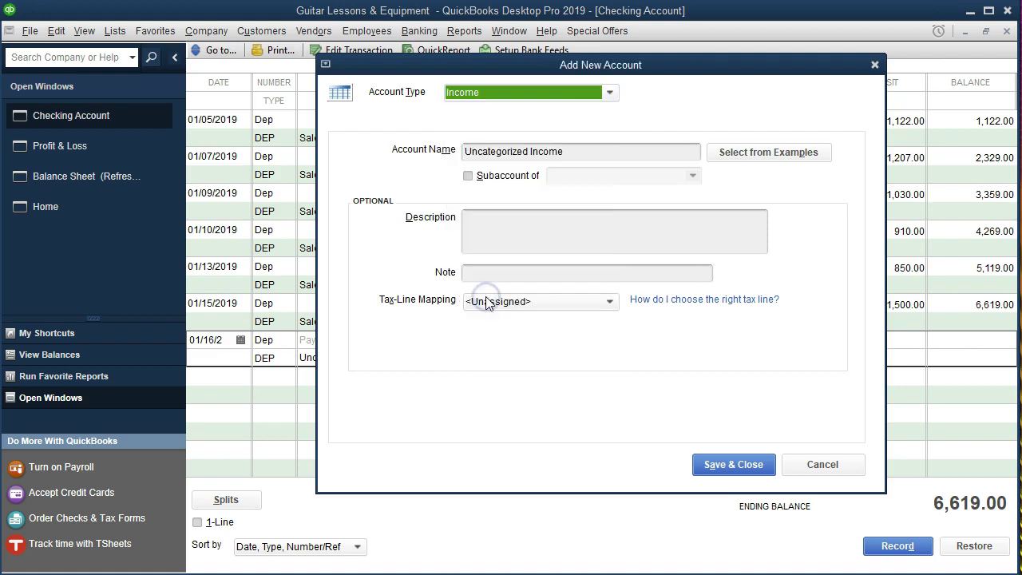
click(716, 466)
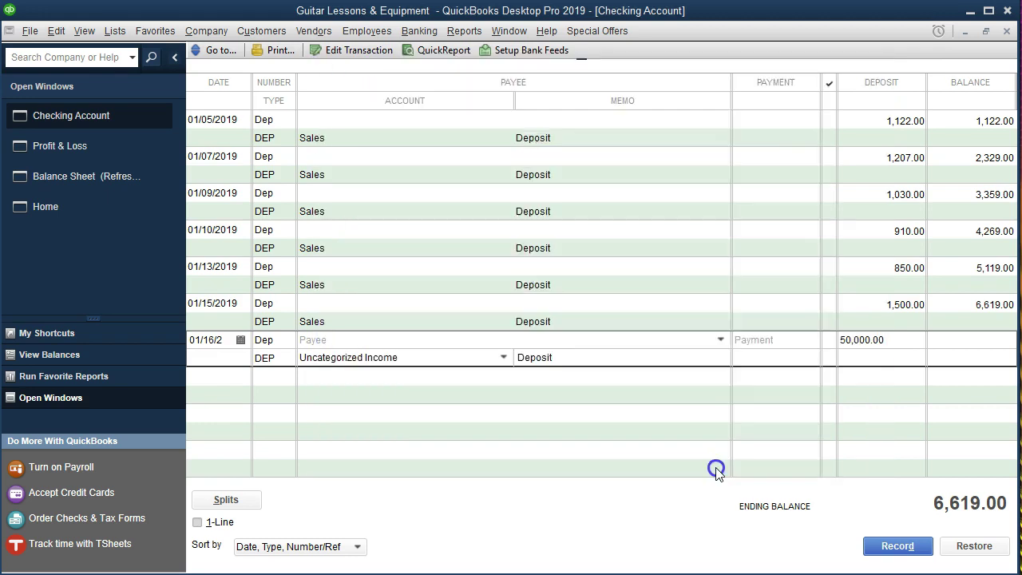
key(Return)
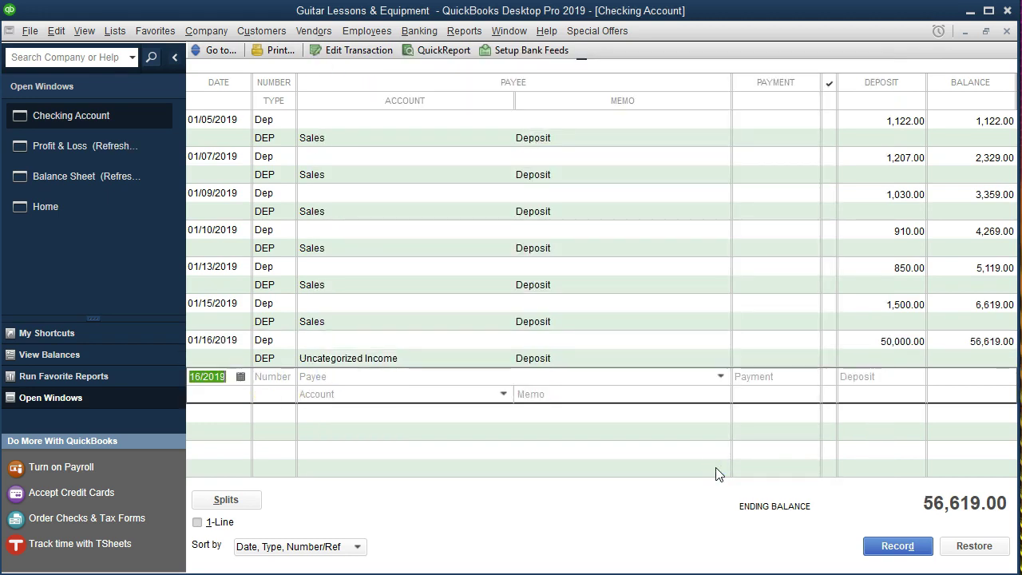
Refresh the Profit & Loss report and drill down from Uncategorized Income through its transaction detail to the source deposit
click(117, 153)
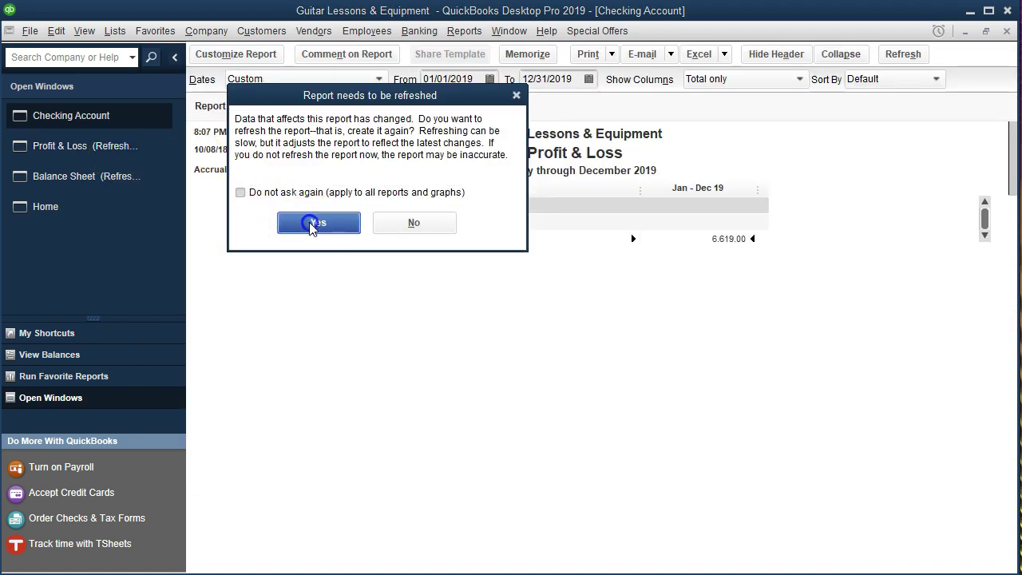
click(311, 225)
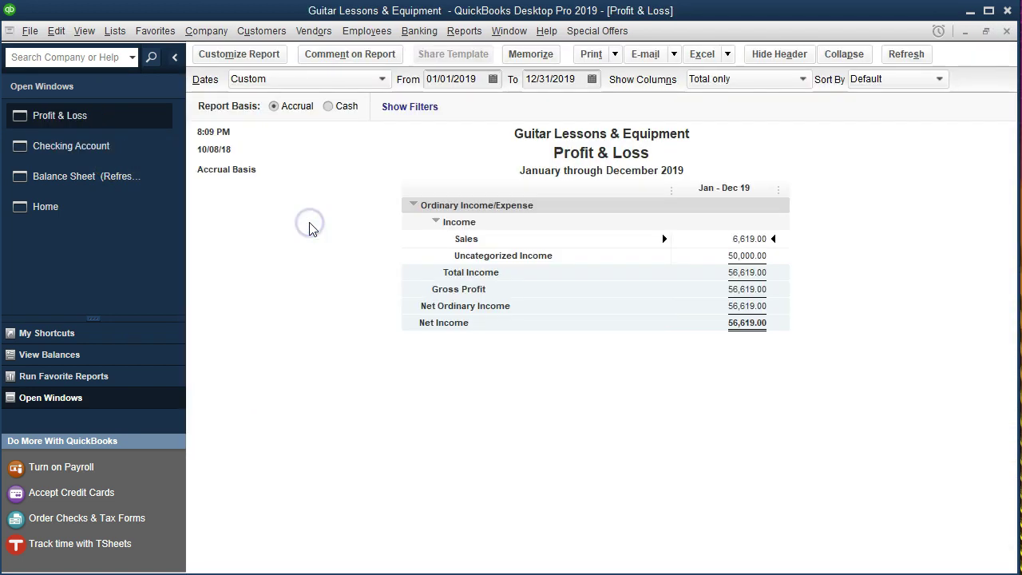
click(728, 261)
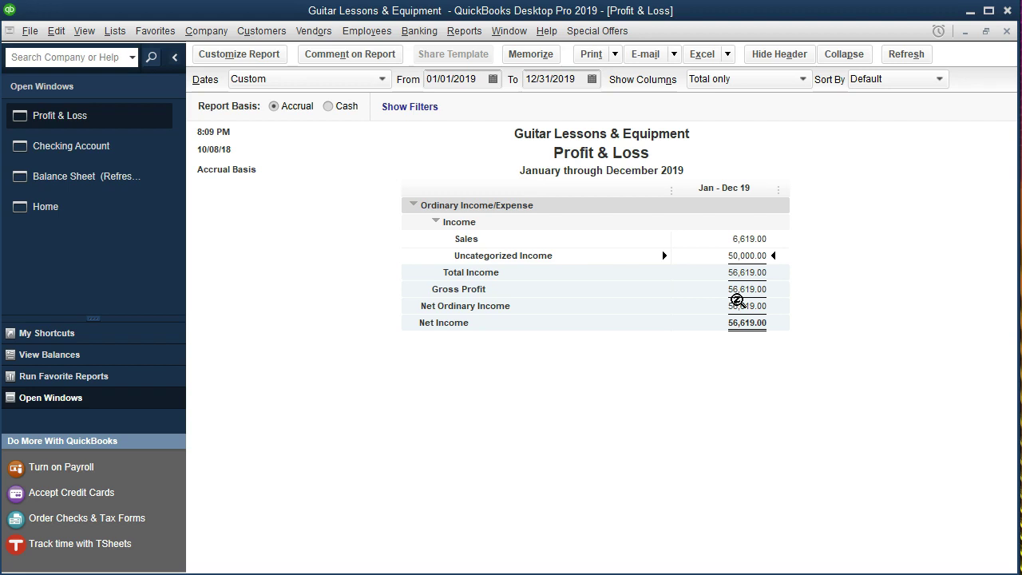
double_click(718, 256)
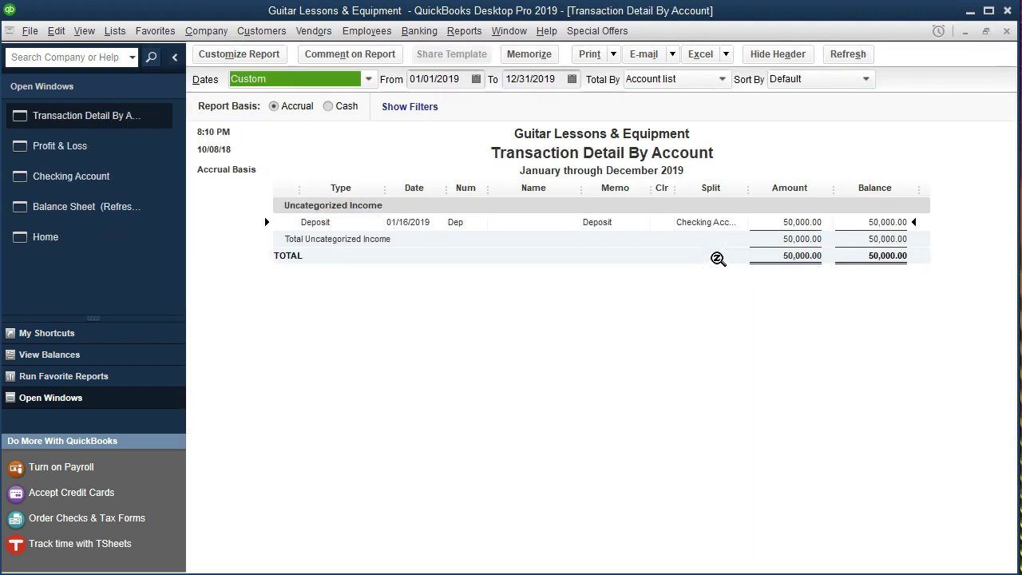
double_click(768, 222)
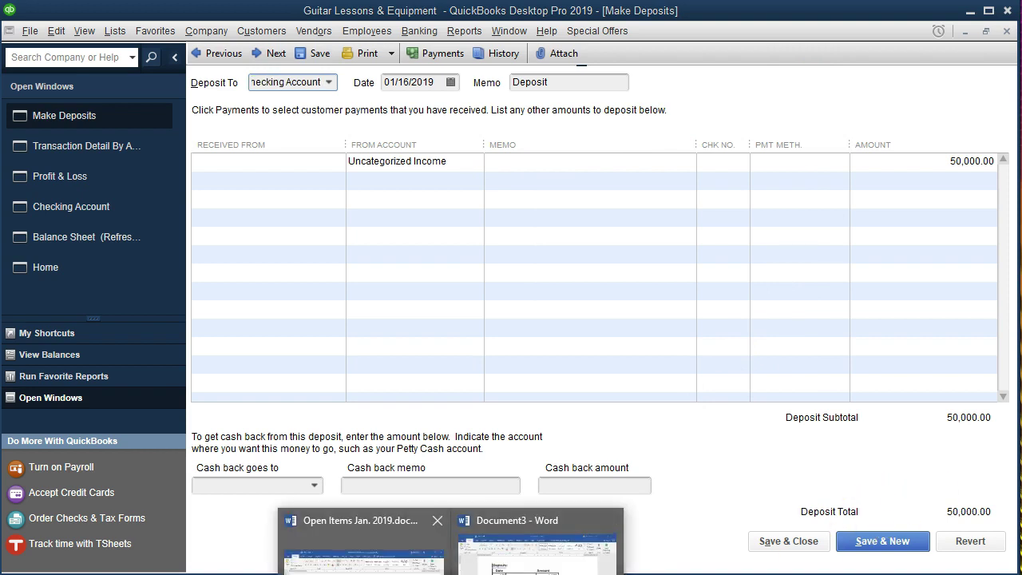
In Word's Open Items Jan. 2019.docx, add the item "50,000 in uncategorized income. What is this? We hope it was a big sale 😊" and save
click(352, 551)
key(ctrl+v)
scroll(215, 495, down, 1)
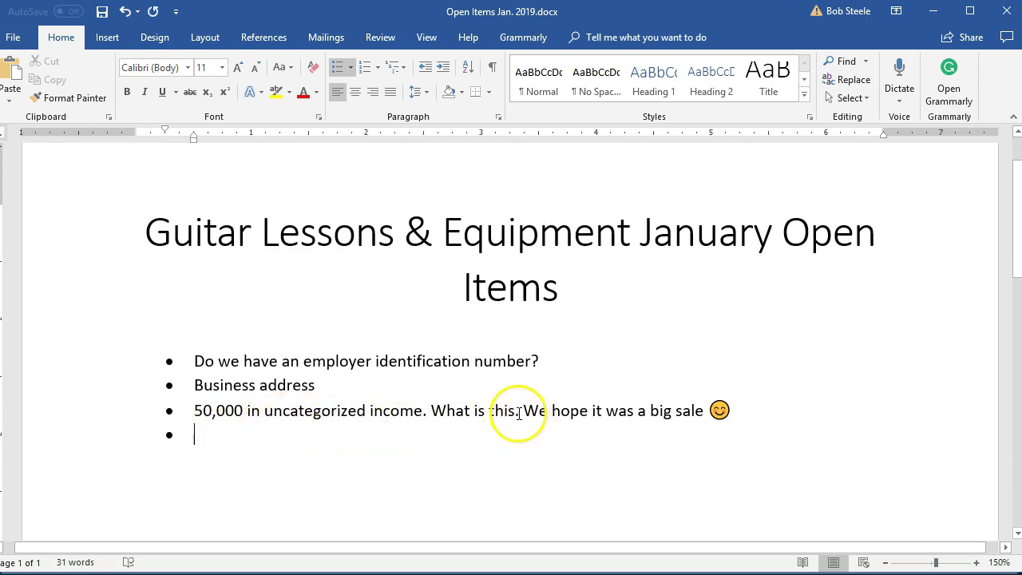
key(BackSpace)
text(?)
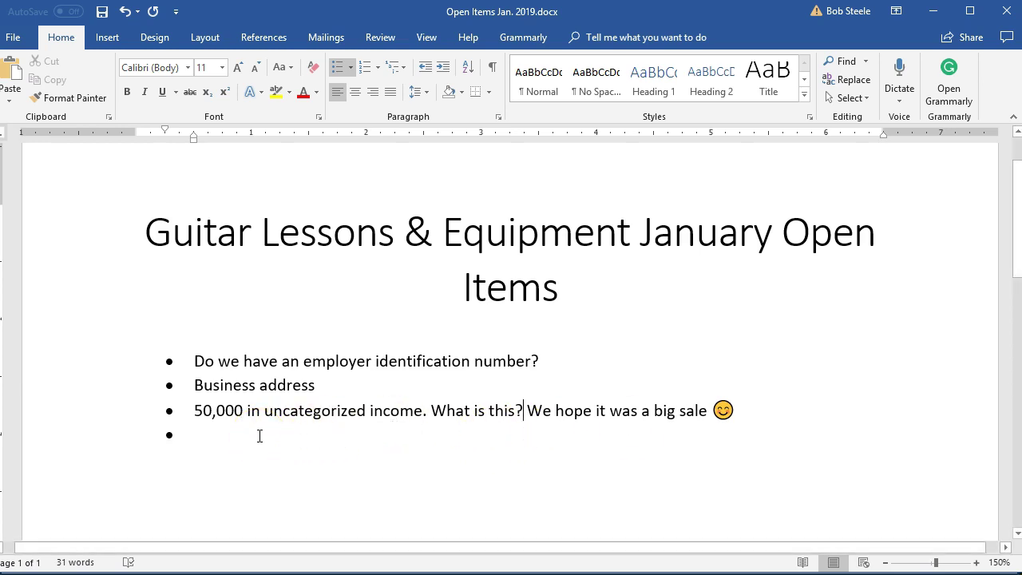
click(103, 11)
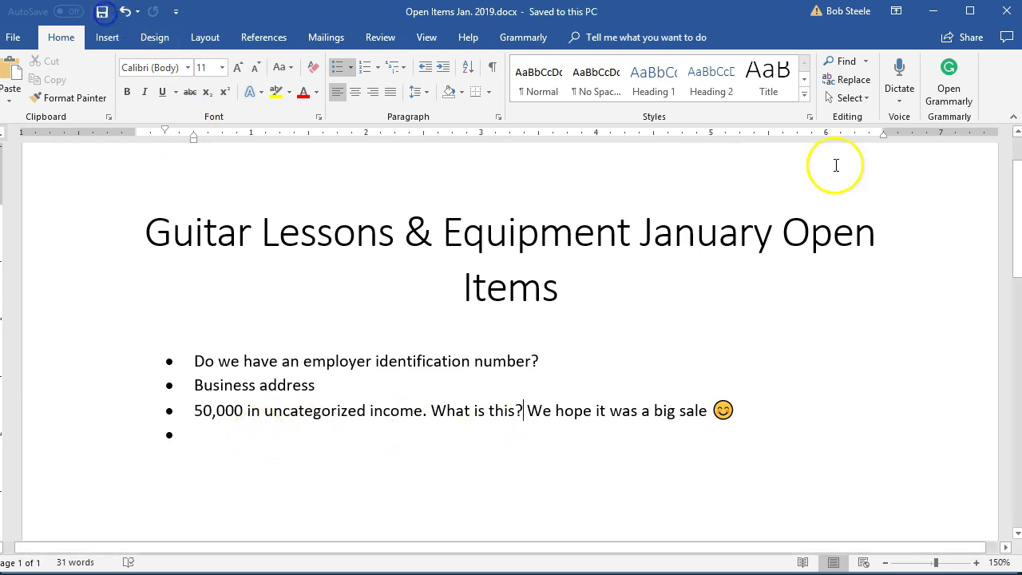
Return to QuickBooks and close the source deposit and the transaction detail report to get back to the Profit & Loss
click(931, 12)
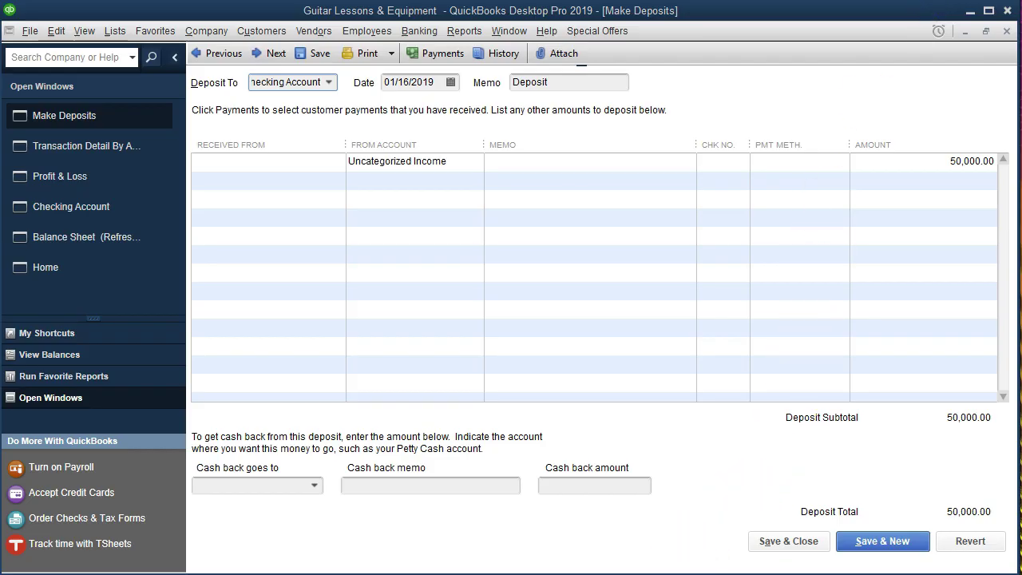
click(1007, 31)
click(1006, 32)
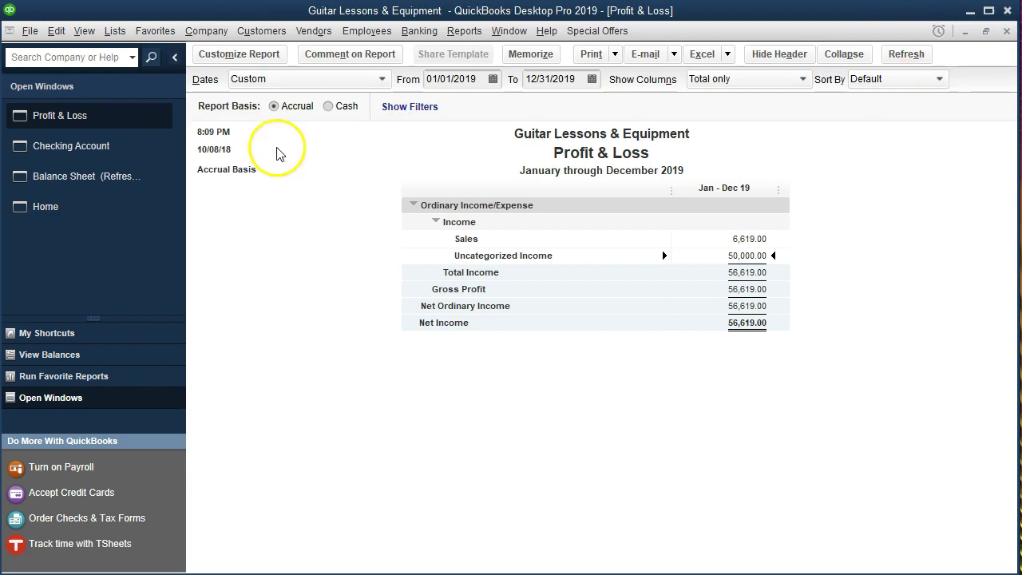
Bring up the Checking Account register, switch to the bank statement PDF in Acrobat Reader and highlight the 1/16 deposit of 50,000
click(96, 153)
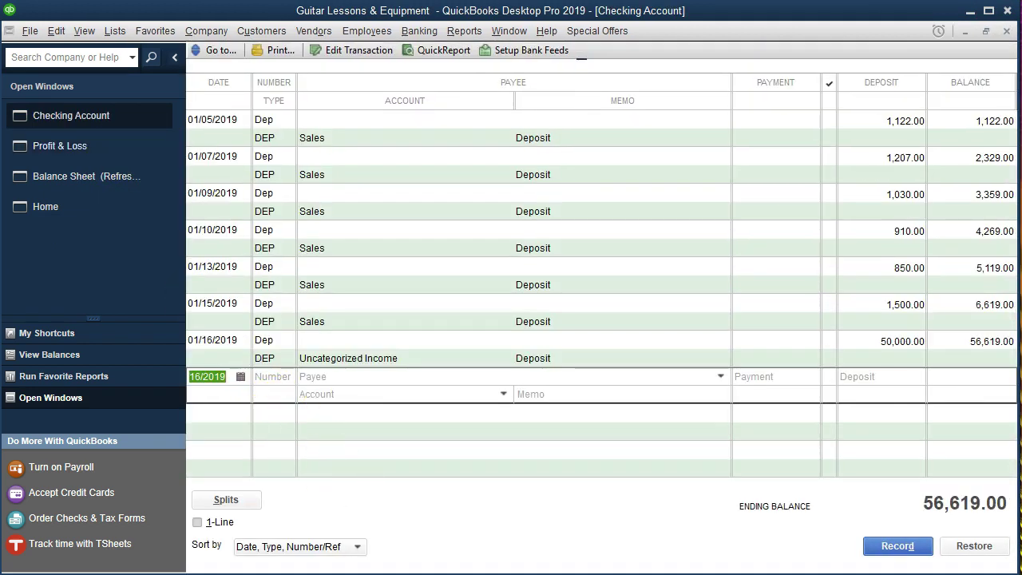
key(alt+Tab)
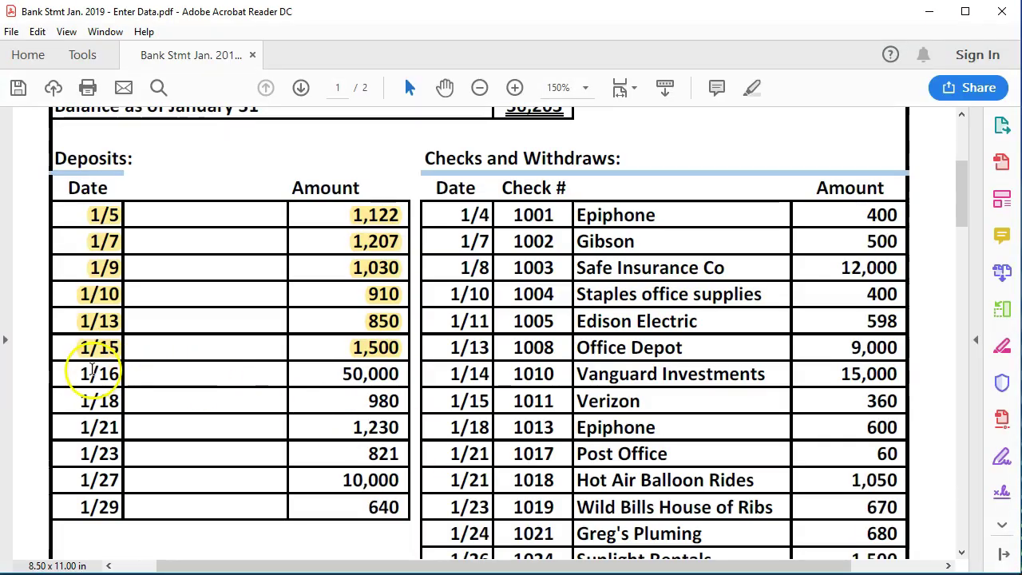
drag(70, 374, 391, 373)
right_click(384, 373)
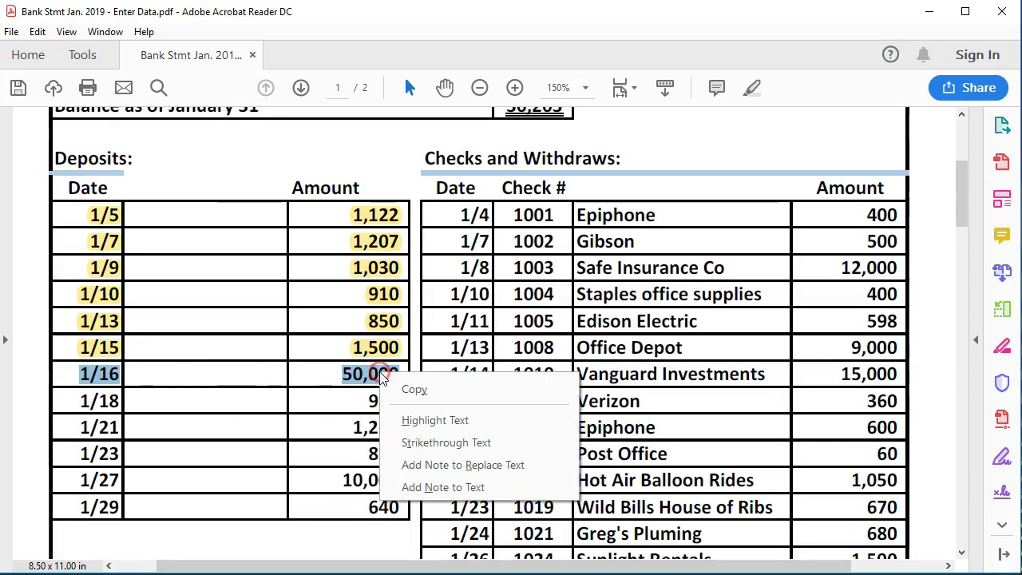
click(407, 421)
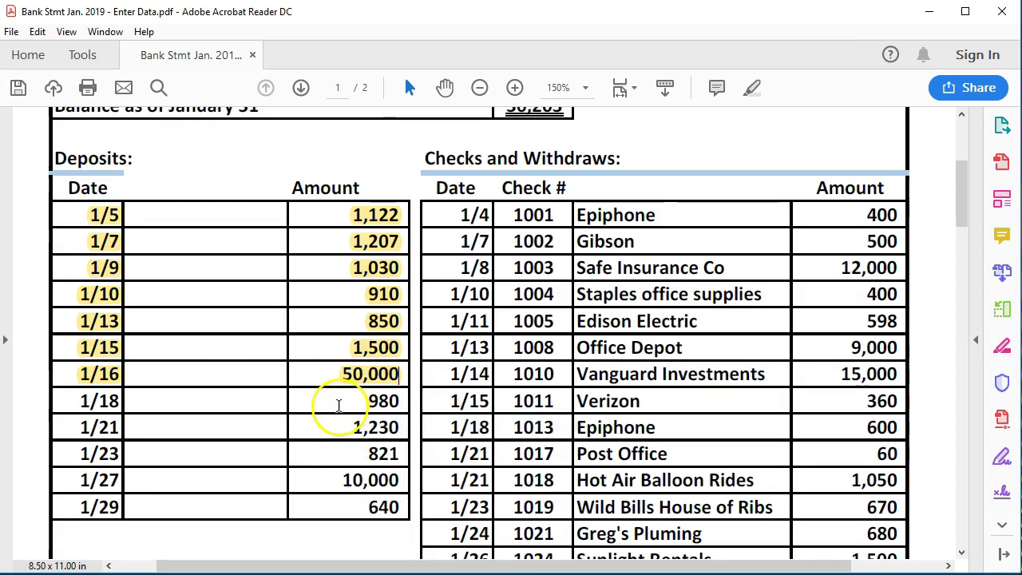
In the QuickBooks checking register, record a 980.00 deposit dated 01/18/2019 with number Dep to the Sales account
key(alt+Tab)
drag(211, 377, 353, 365)
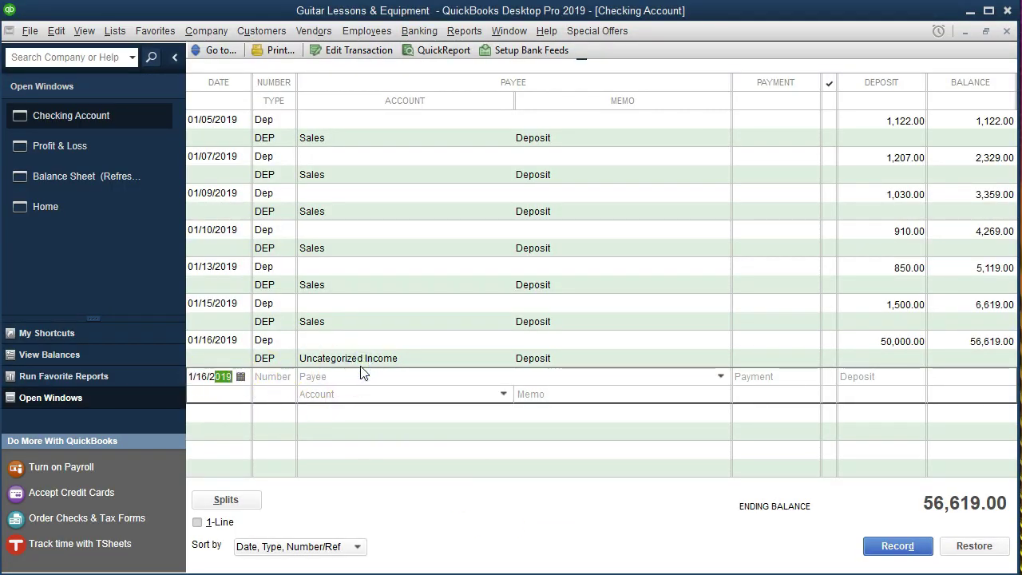
key(plus)
key(plus)
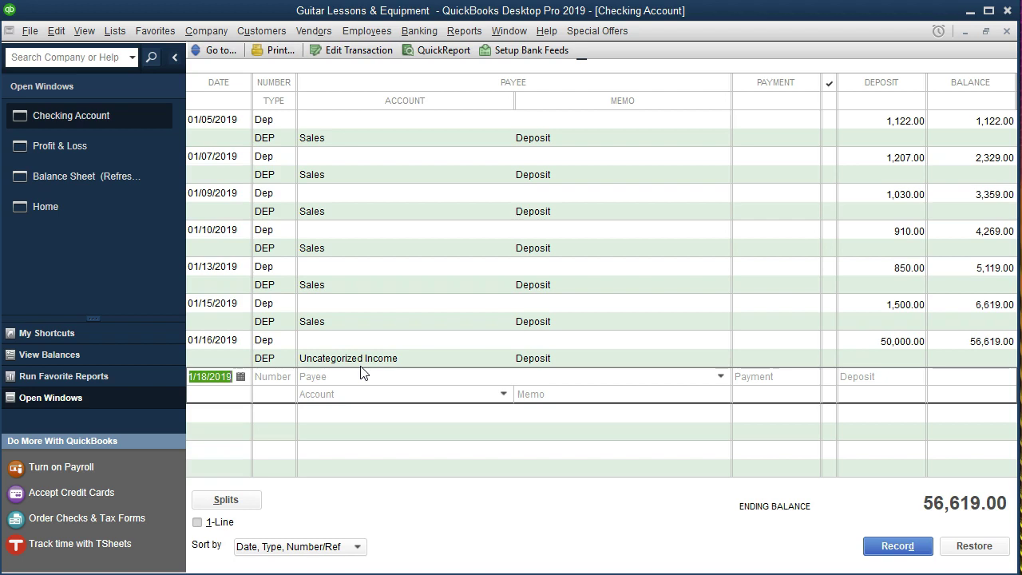
key(Tab)
text(Dep)
key(Tab)
key(Tab)
key(Tab)
key(Tab)
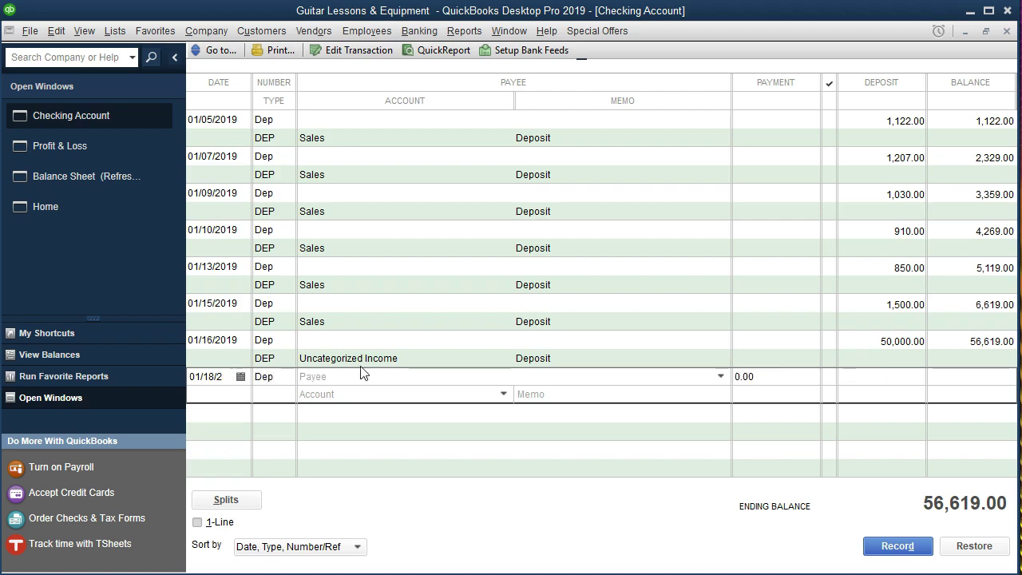
text(980)
key(Tab)
text(S)
key(Tab)
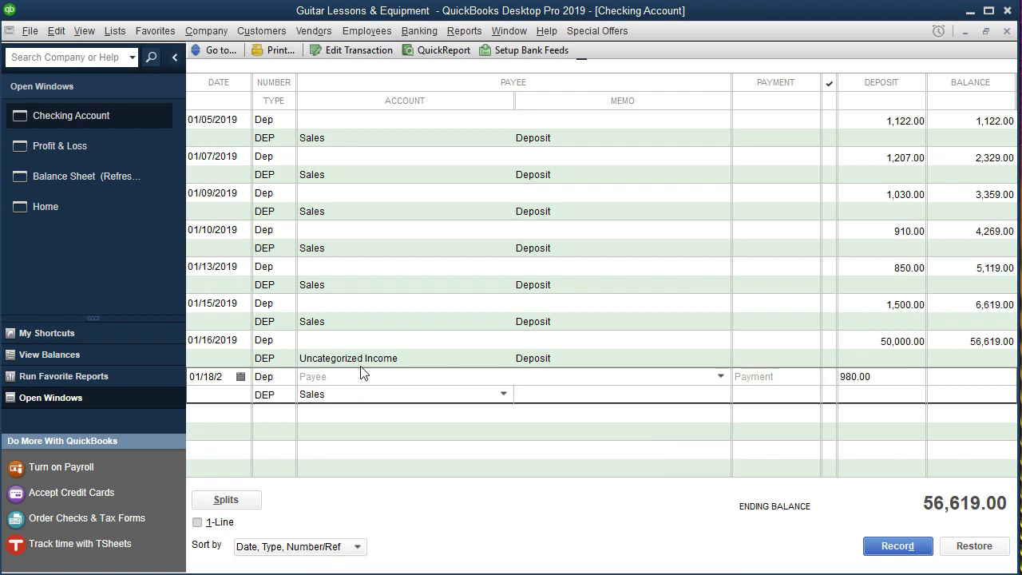
key(Return)
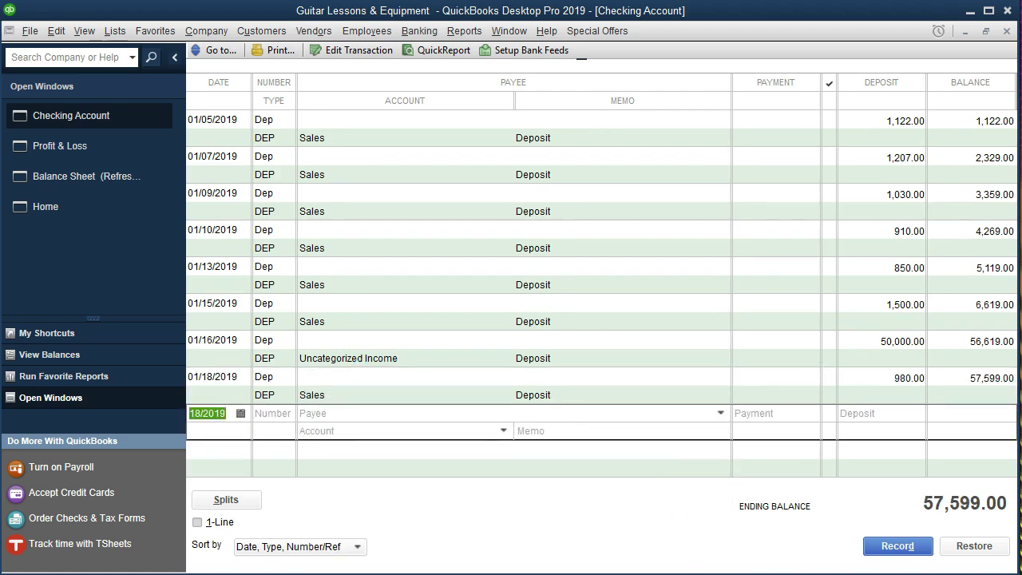
Switch to the bank statement PDF and highlight the 1/18 deposit of 980
key(alt+Tab)
drag(69, 404, 383, 401)
right_click(372, 410)
right_click(382, 405)
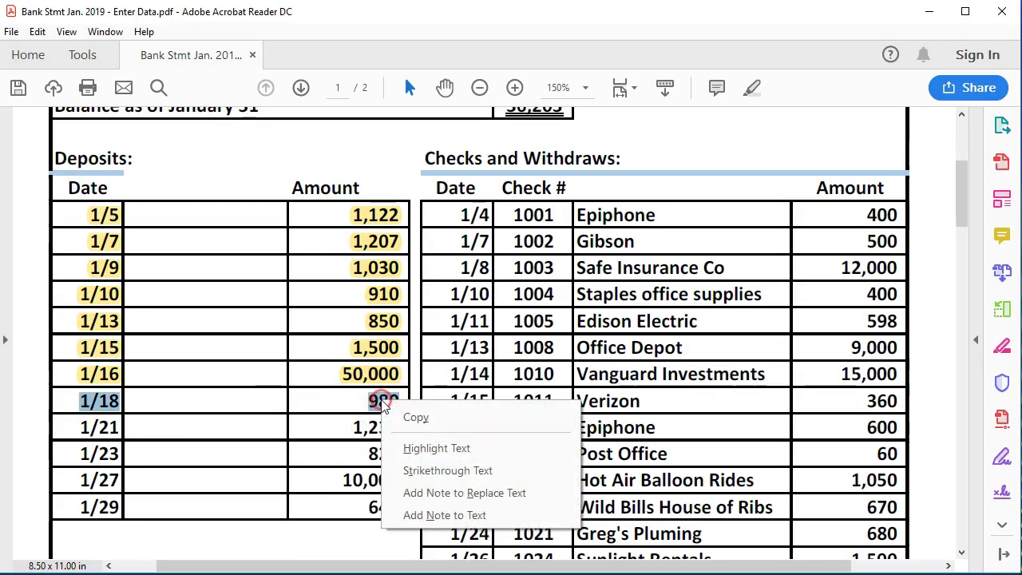
click(415, 448)
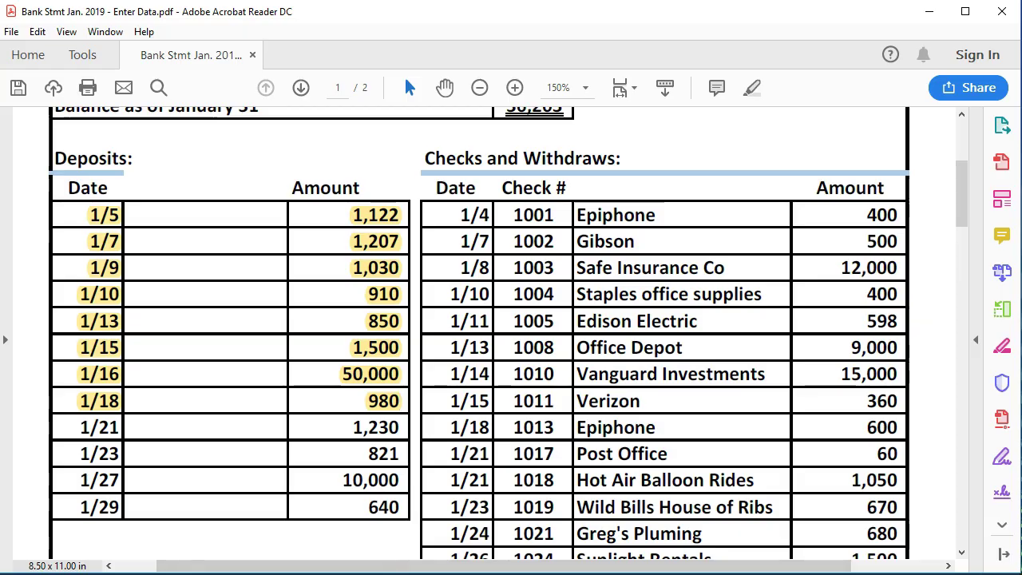
In the QuickBooks checking register, record a 1,230.00 deposit dated 01/20/2019 with number Dep to the Sales account
key(alt+Tab)
click(216, 413)
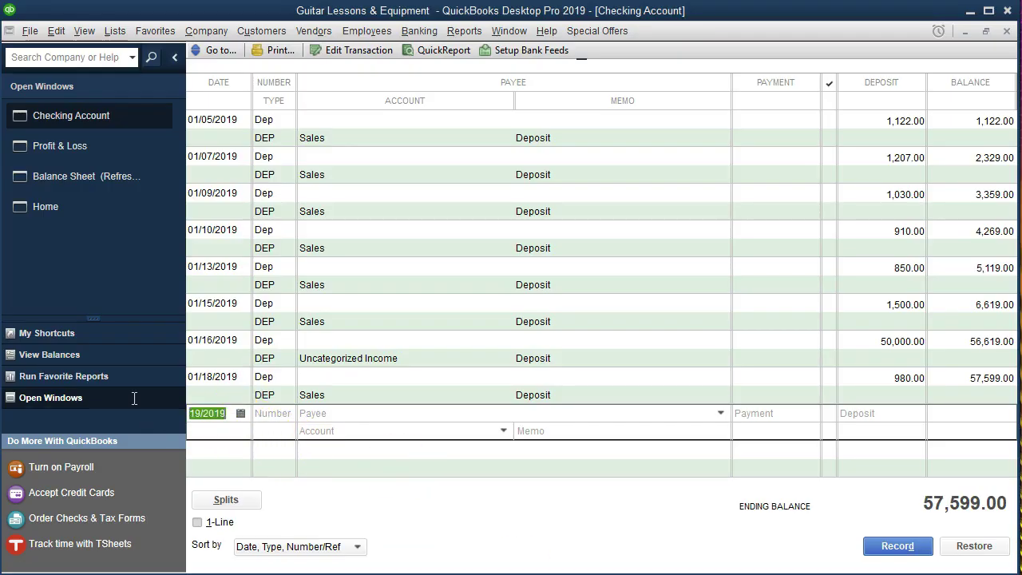
text(01/20/2019)
key(Tab)
text(Dep)
key(Tab)
key(Tab)
key(Tab)
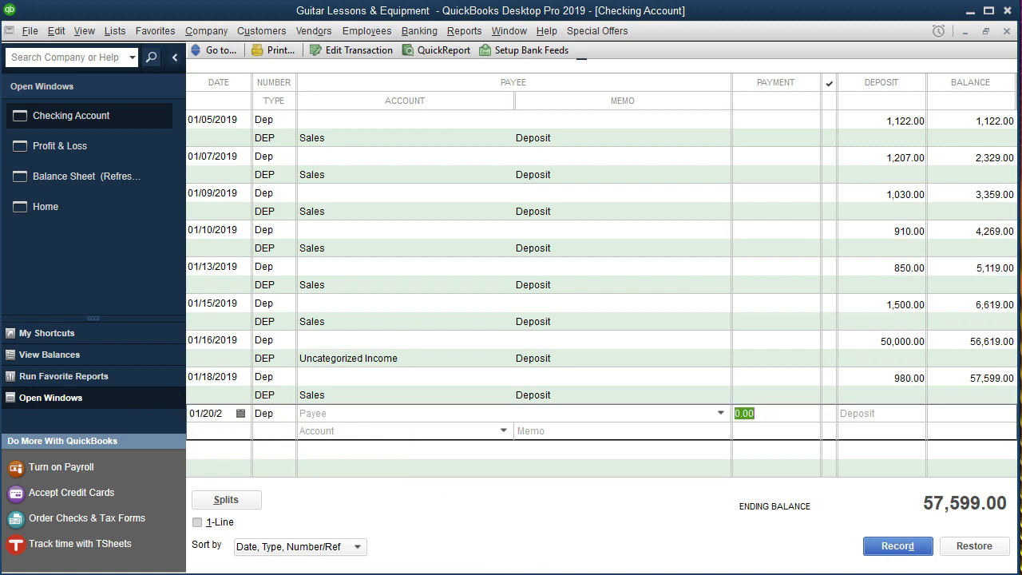
text(1230)
key(Tab)
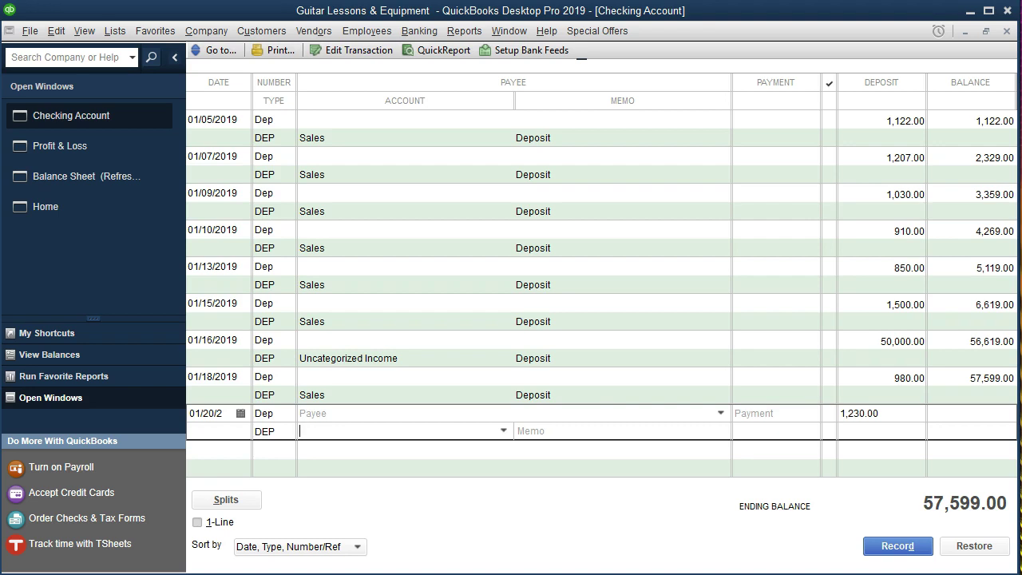
text(Sales)
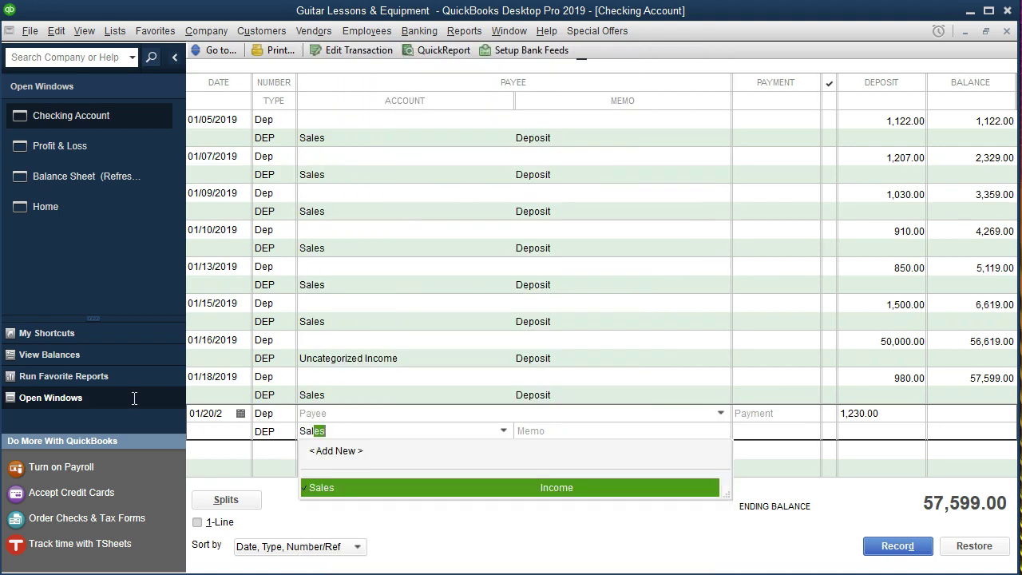
key(Tab)
key(Return)
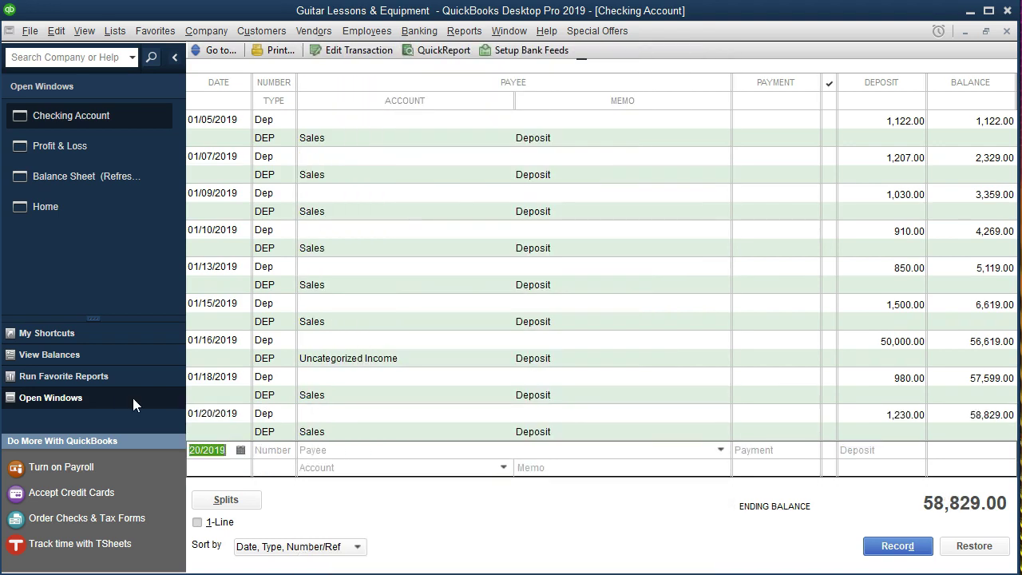
Switch to the bank statement PDF and highlight the 1/21 deposit of 1,230
key(alt+Tab)
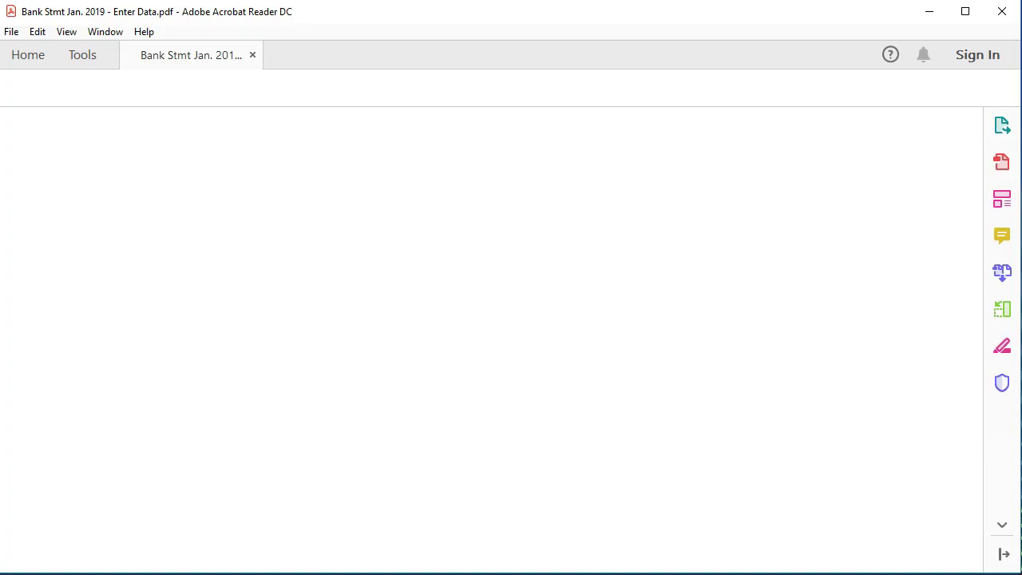
drag(80, 429, 112, 429)
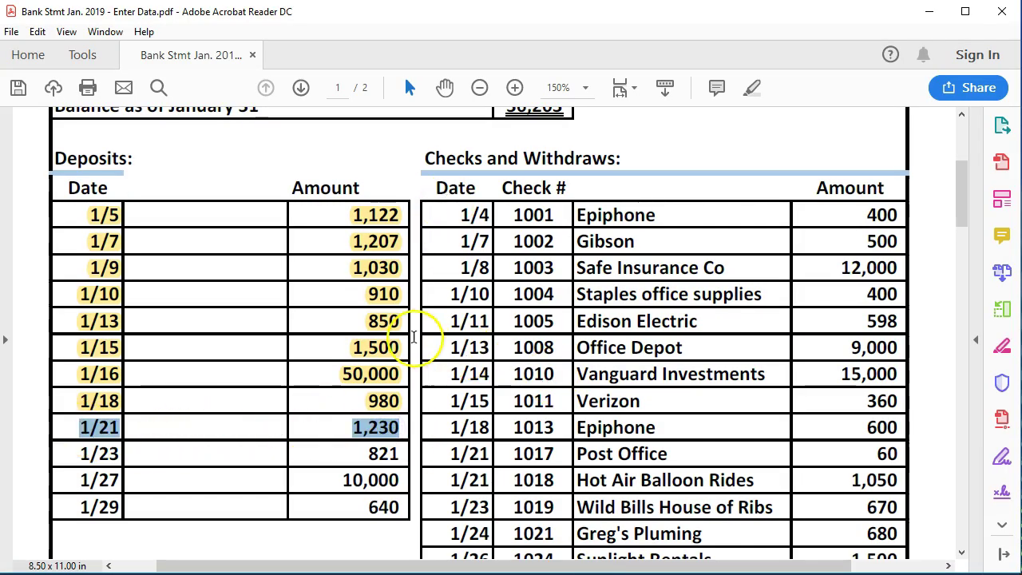
right_click(379, 431)
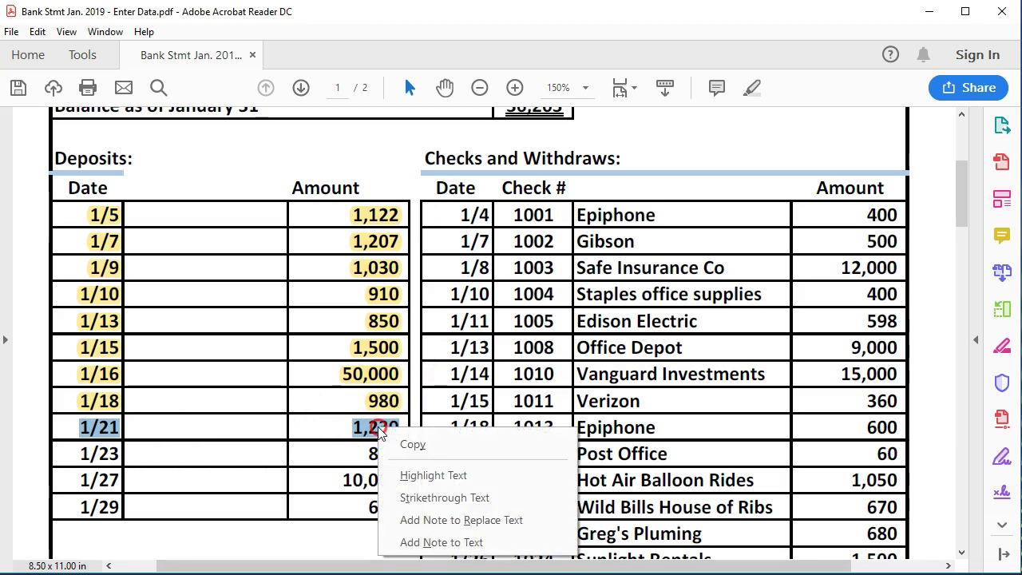
click(435, 477)
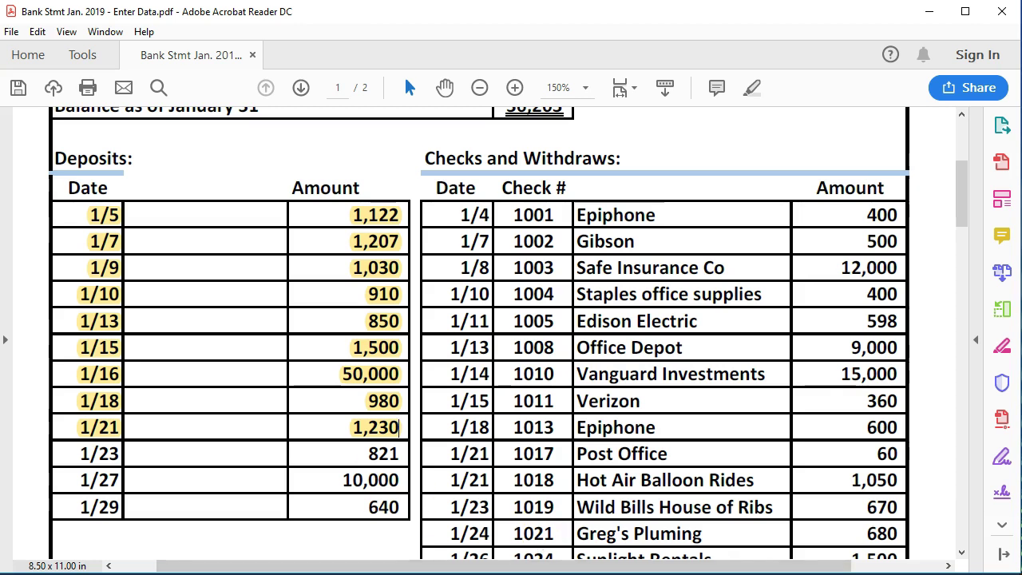
In the QuickBooks checking register, record an 821.00 deposit dated 01/23/2019 with number Dep to the Sales account
key(alt+Tab)
click(214, 450)
key(plus)
key(plus)
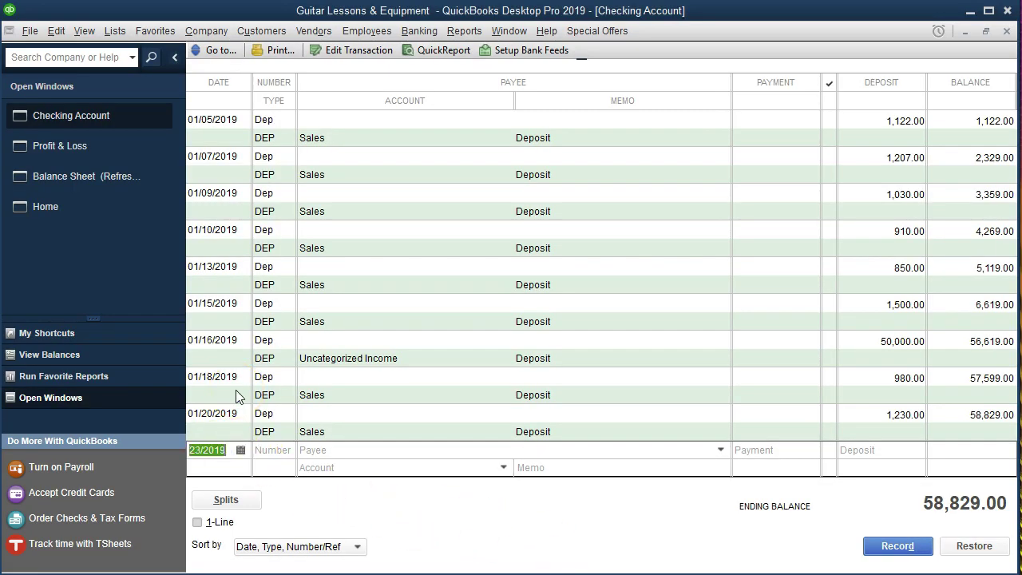
key(Tab)
text(Dep)
key(Tab)
key(Tab)
key(Tab)
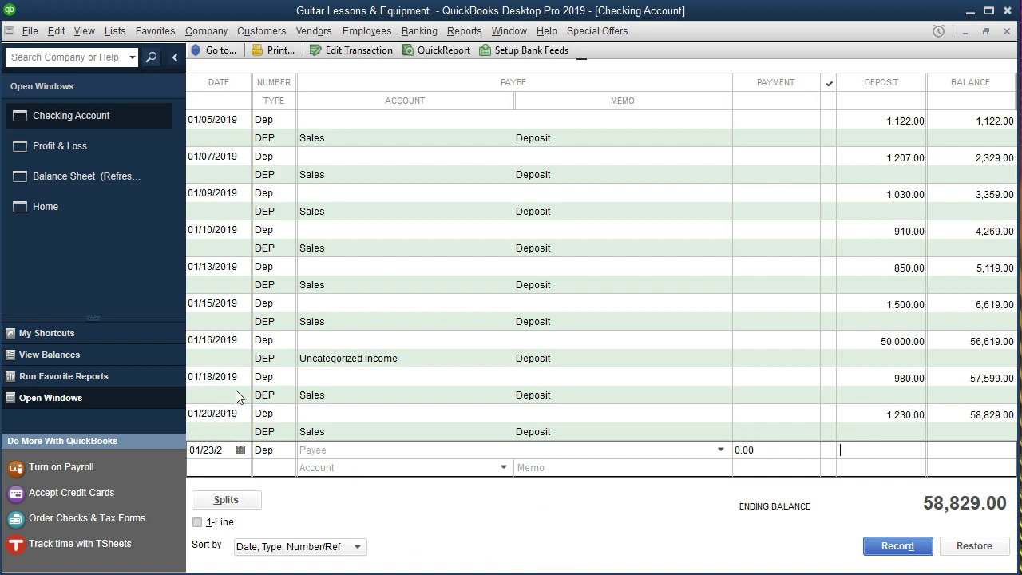
text(821)
key(Tab)
text(Sa)
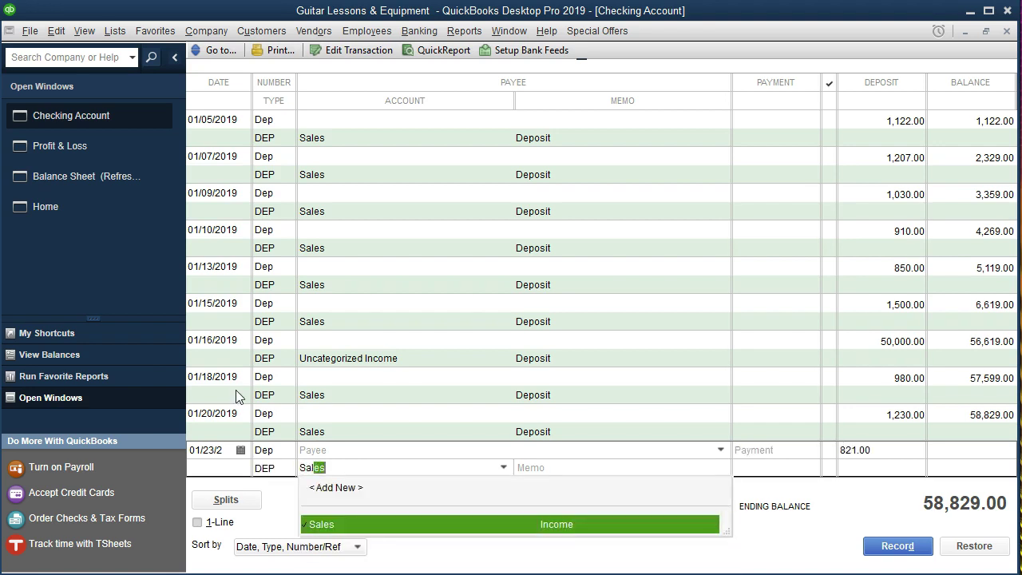
key(Return)
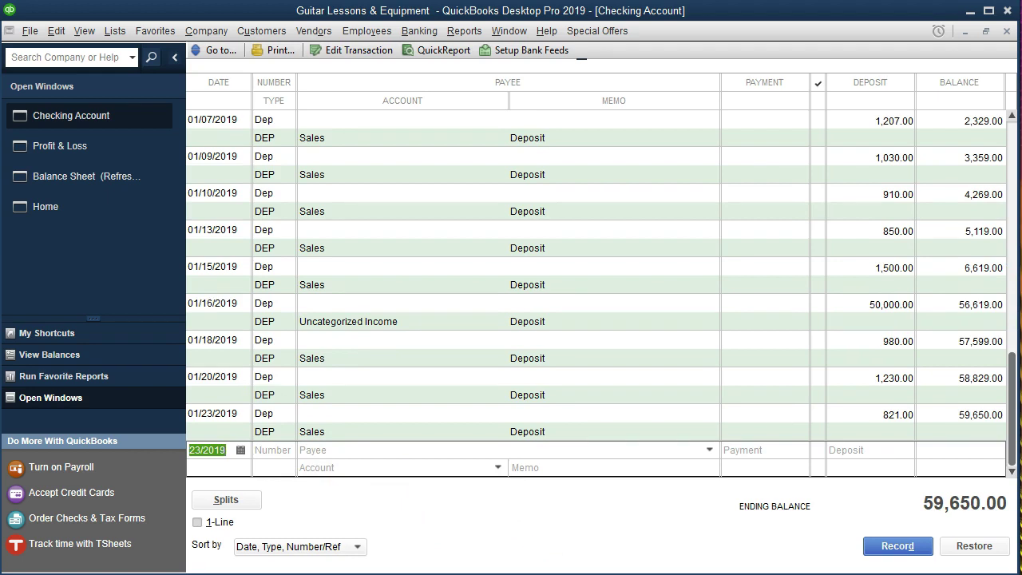
Switch to the bank statement PDF and highlight the 1/23 deposit of 821
key(alt+Tab)
drag(80, 454, 393, 454)
right_click(387, 455)
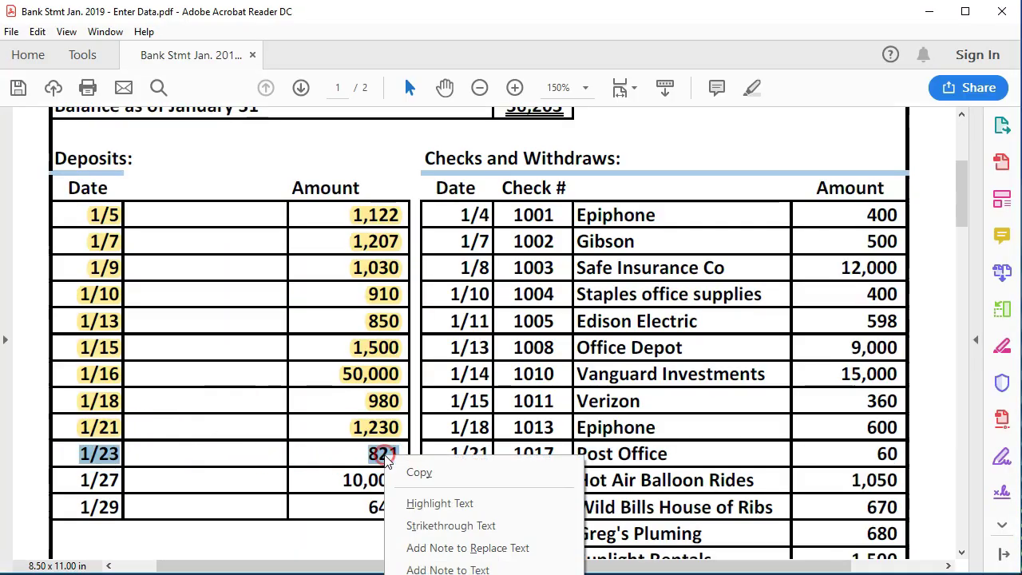
click(420, 504)
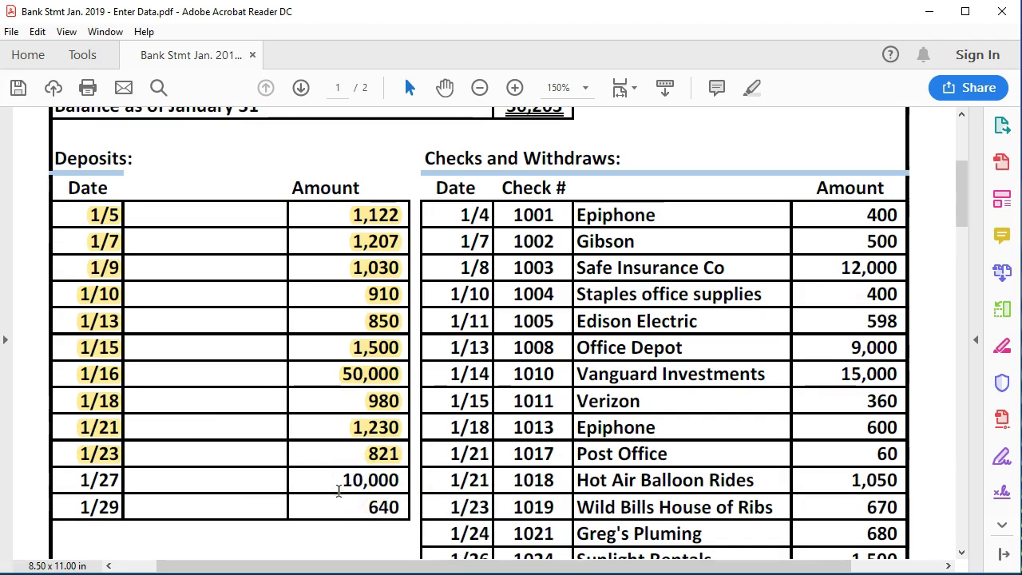
click(336, 488)
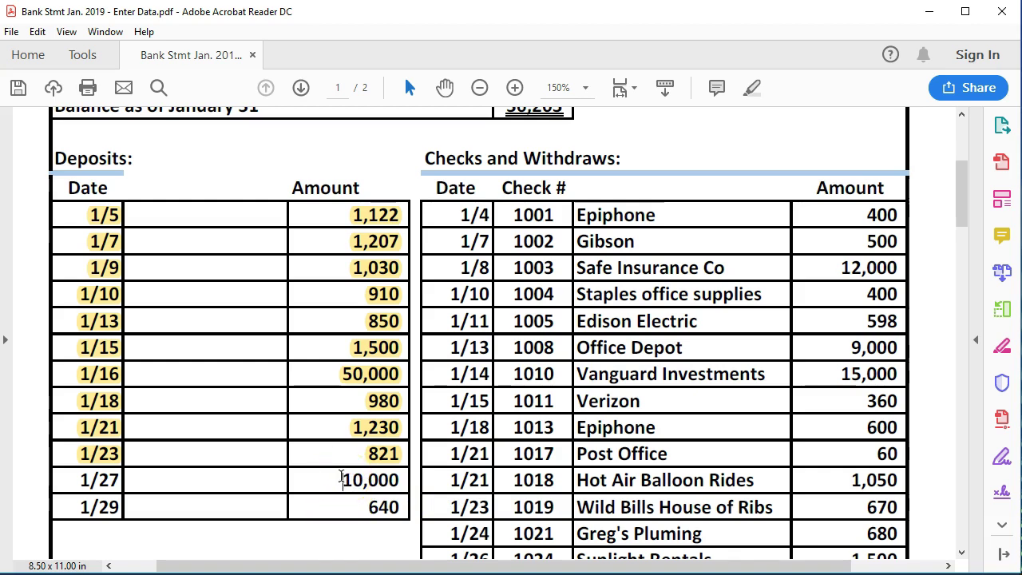
In the QuickBooks checking register, record a 10,000.00 deposit dated 01/27/2019 with number Dep to the Uncategorized Income account
key(alt+Tab)
click(212, 450)
key(plus)
key(plus)
key(plus)
key(Tab)
text(Dep)
key(Tab)
key(Tab)
key(Tab)
text(10000)
key(Tab)
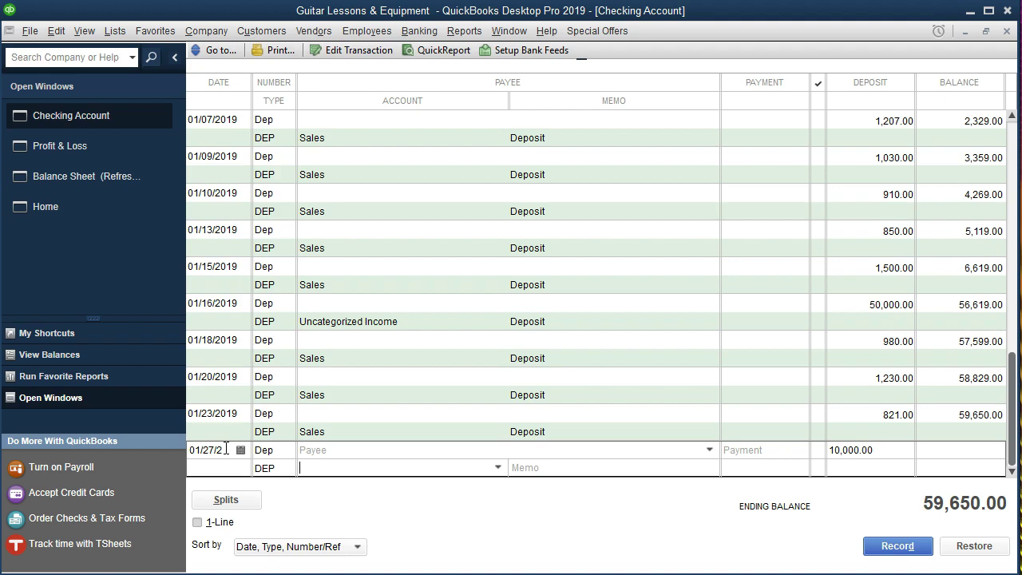
text(Uncategorized Income)
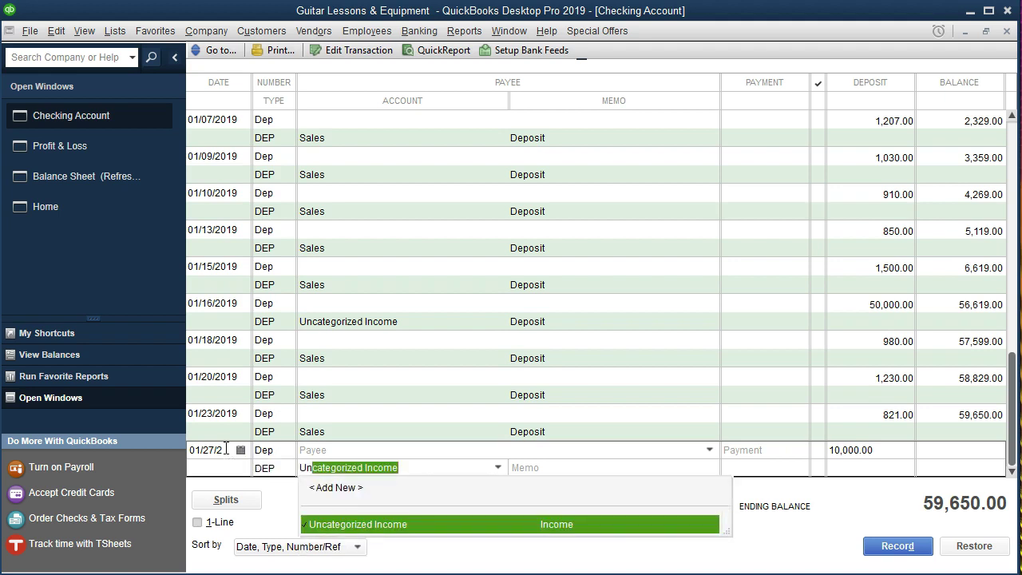
key(Tab)
key(Return)
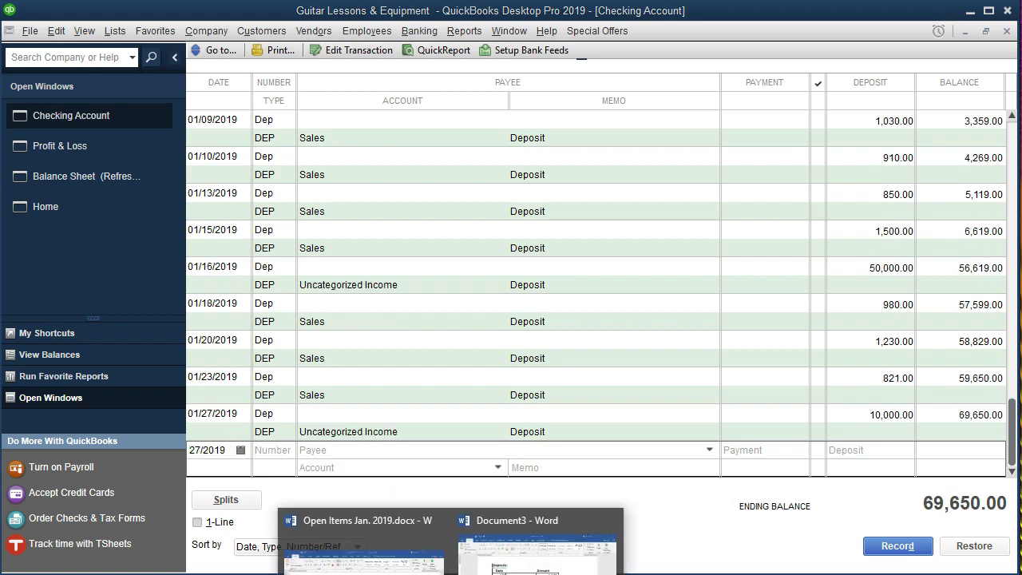
In Word's Open Items Jan. 2019.docx, add "10,000 in uncategorized income. What is This? Date 1/27" and append "Date 1/16" to the 50,000 item
click(359, 547)
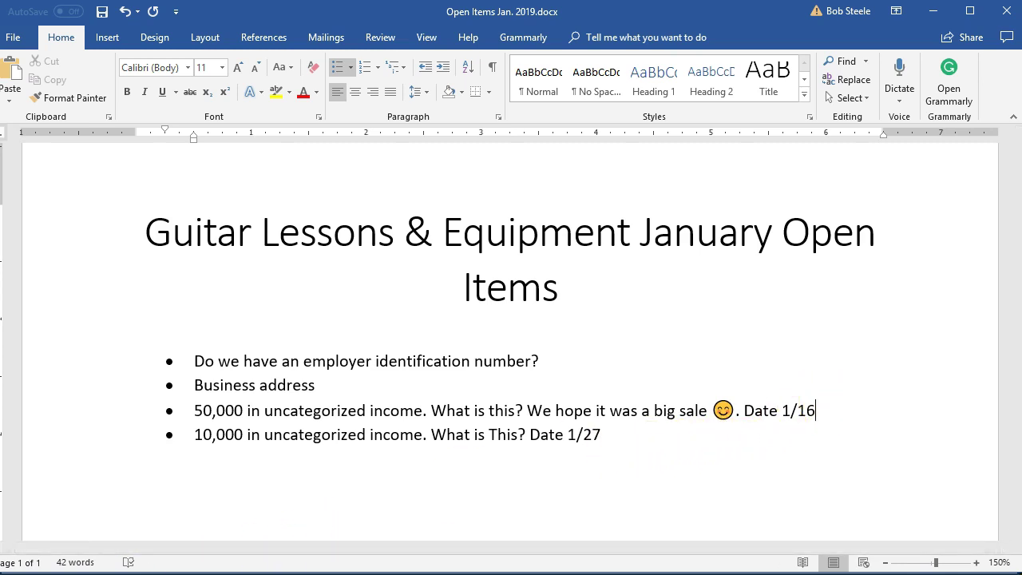
In the bank statement PDF, highlight the 1/27 deposit of 10,000 and the 1/29 deposit of 640, and return to the QuickBooks register
key(alt+Tab)
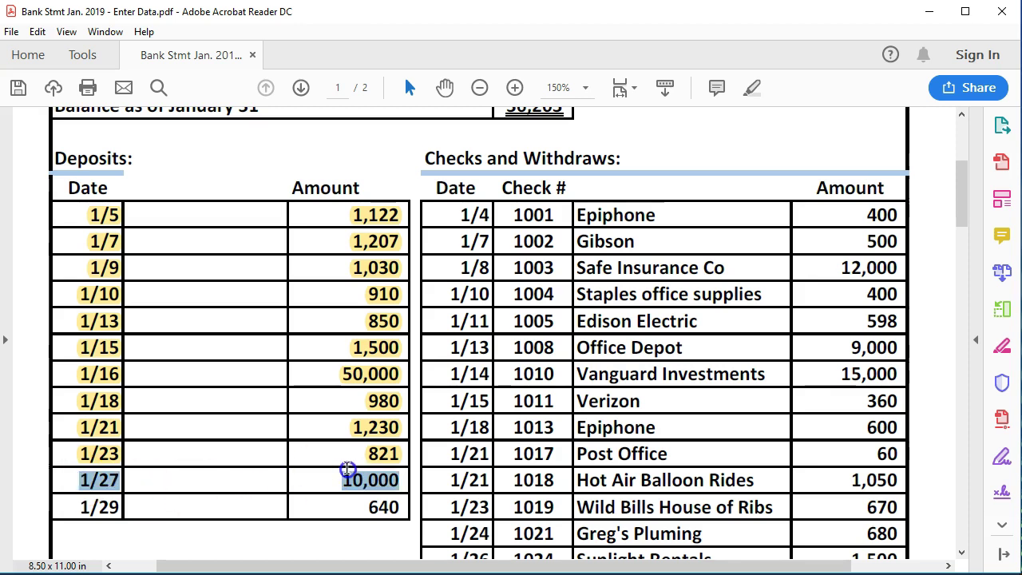
right_click(376, 484)
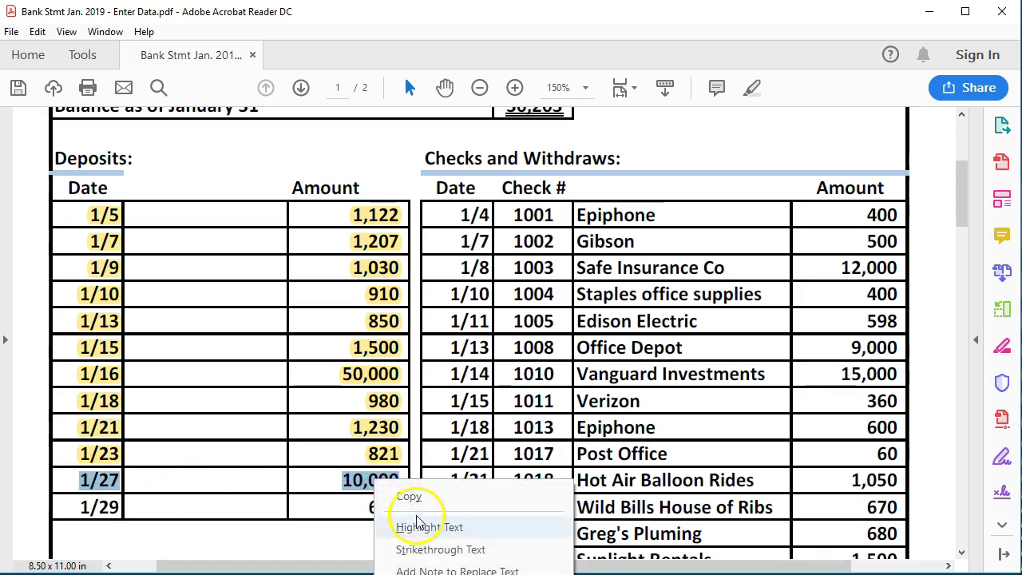
click(415, 525)
drag(69, 508, 396, 509)
right_click(396, 509)
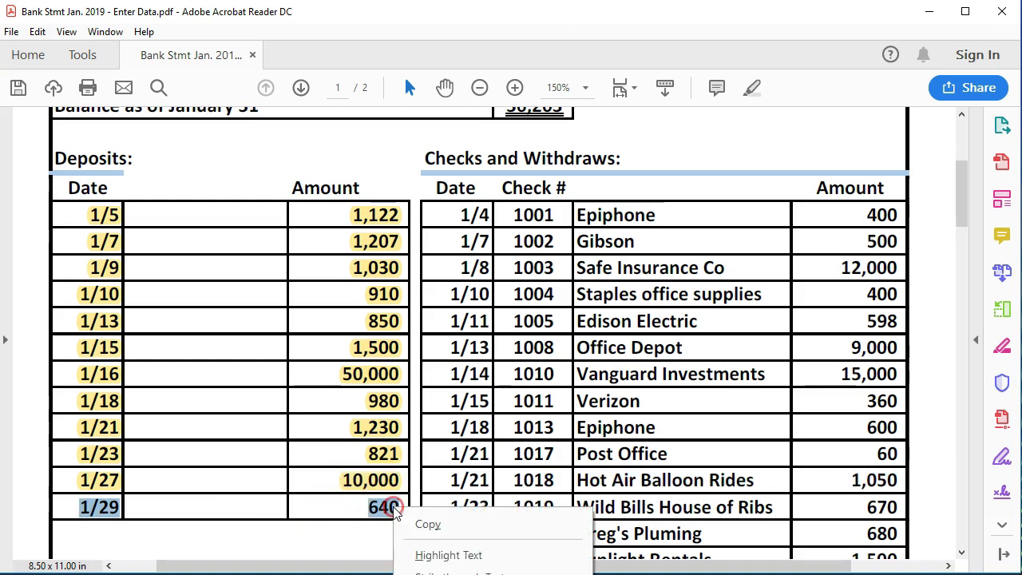
click(436, 550)
key(alt+Tab)
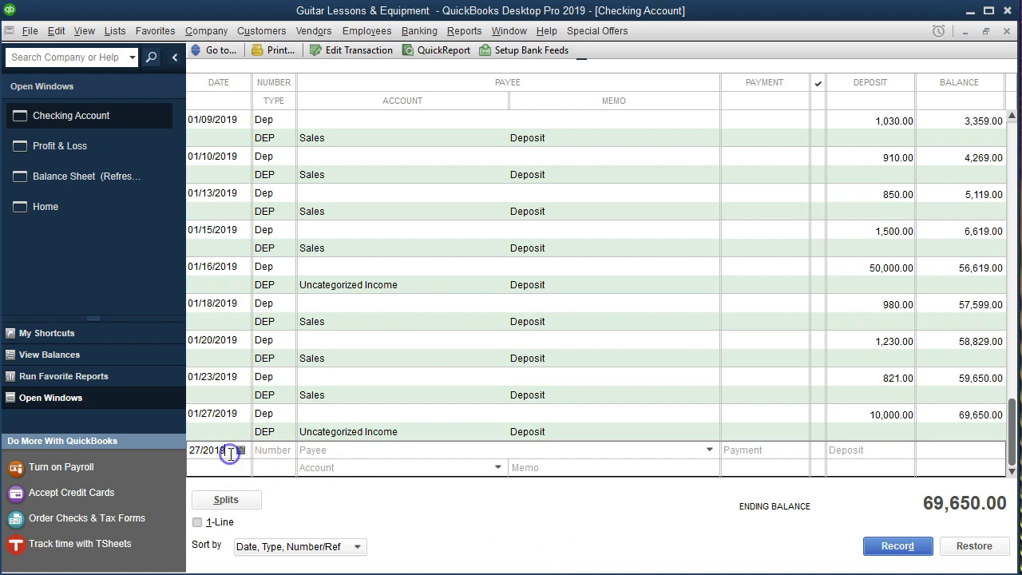
Record a 640.00 deposit dated 01/29/2019 with number Dep to the Sales account in the checking register
key(plus)
key(plus)
key(Tab)
text(Dep)
key(Tab)
key(Tab)
key(Tab)
key(Tab)
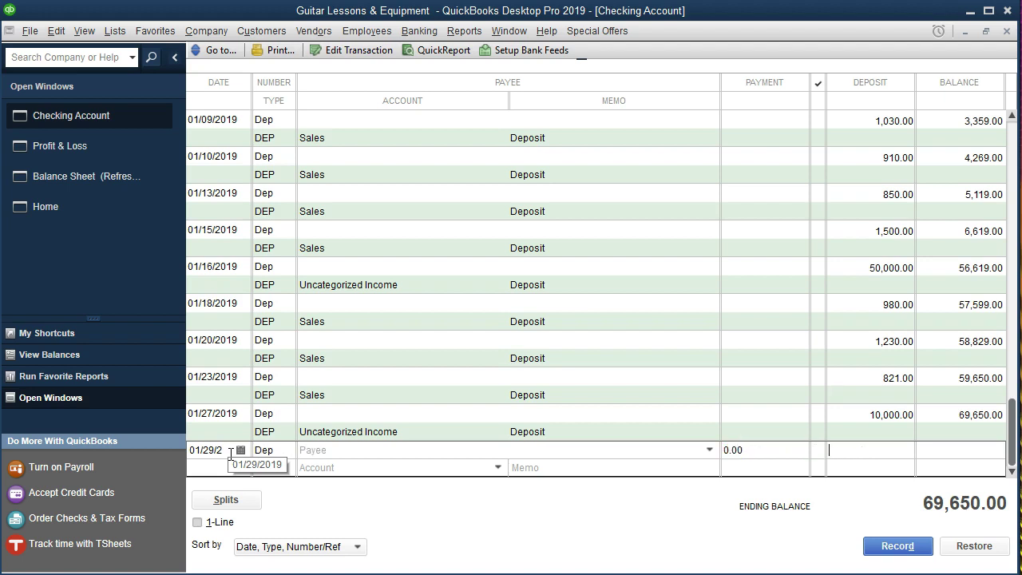
text(640)
key(Tab)
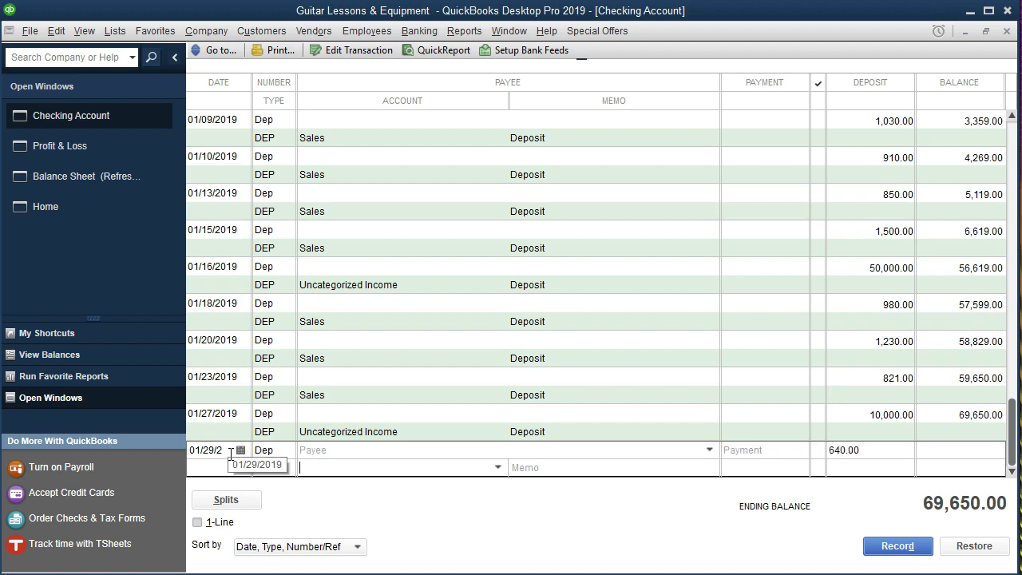
text(sa)
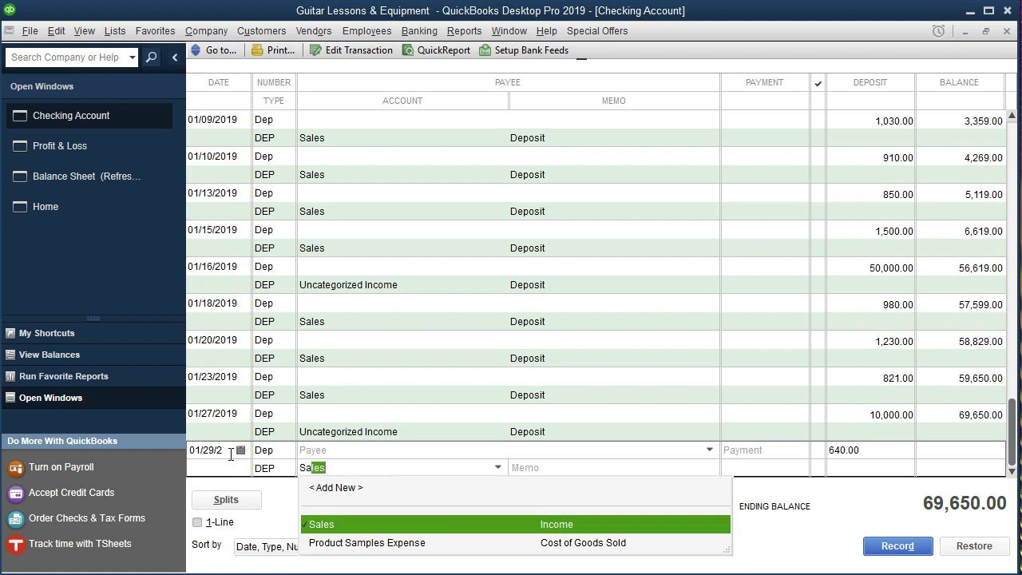
key(Tab)
key(Return)
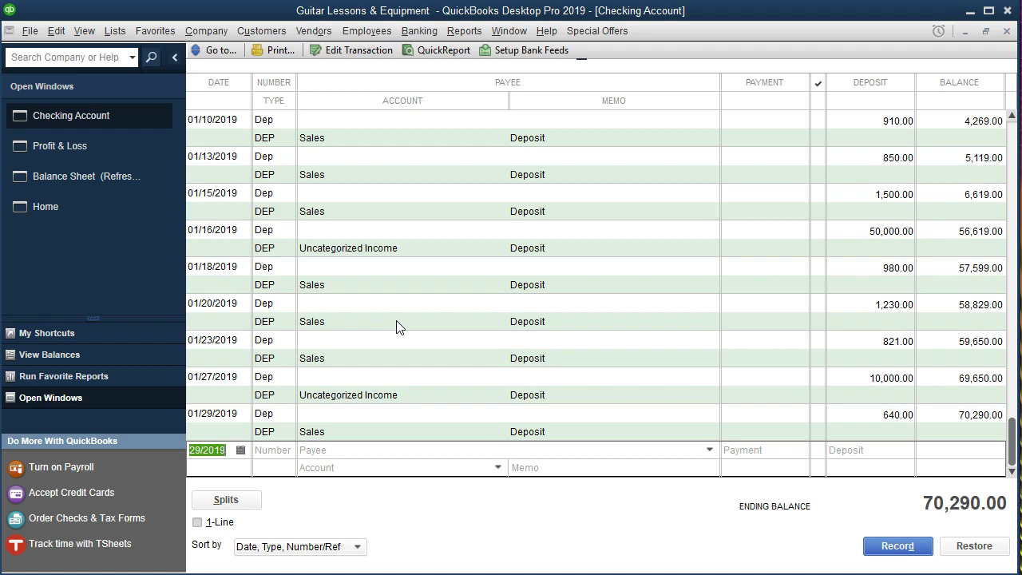
Compare the Balance Sheet's Checking Account and total assets with the total additions in the bank statement PDF, and return to QuickBooks
click(113, 184)
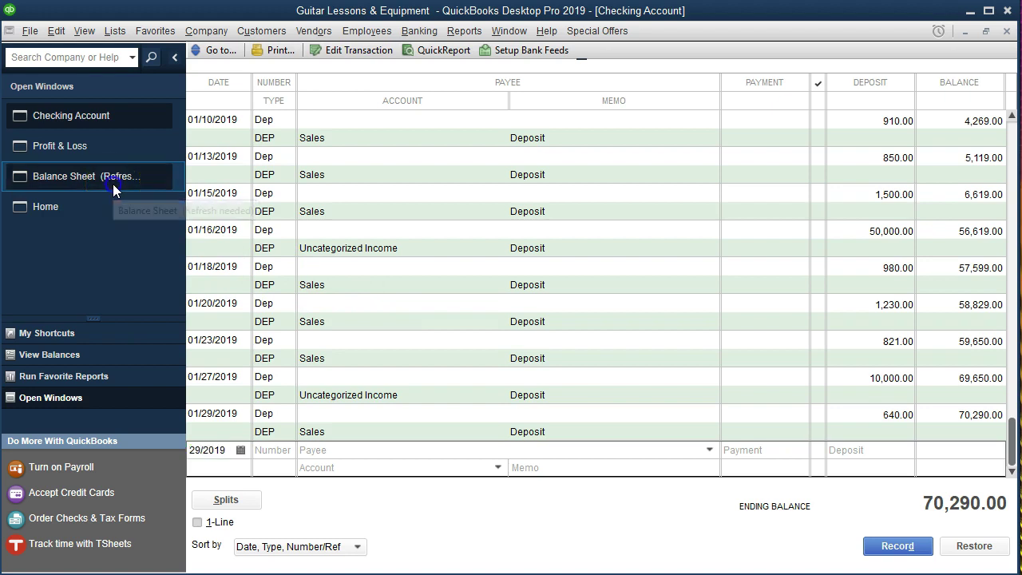
click(309, 219)
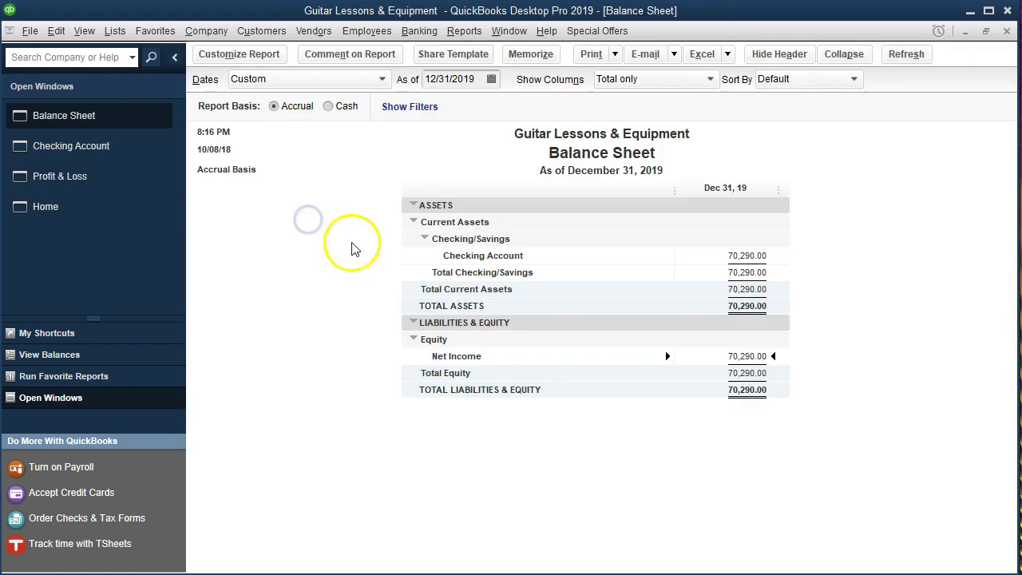
click(749, 253)
click(749, 305)
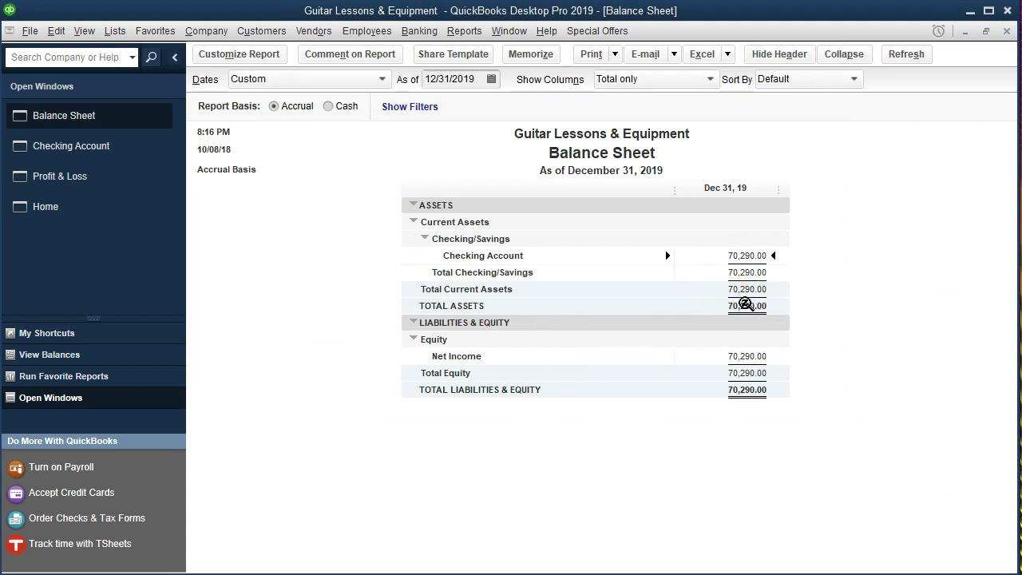
key(alt+Tab)
click(402, 308)
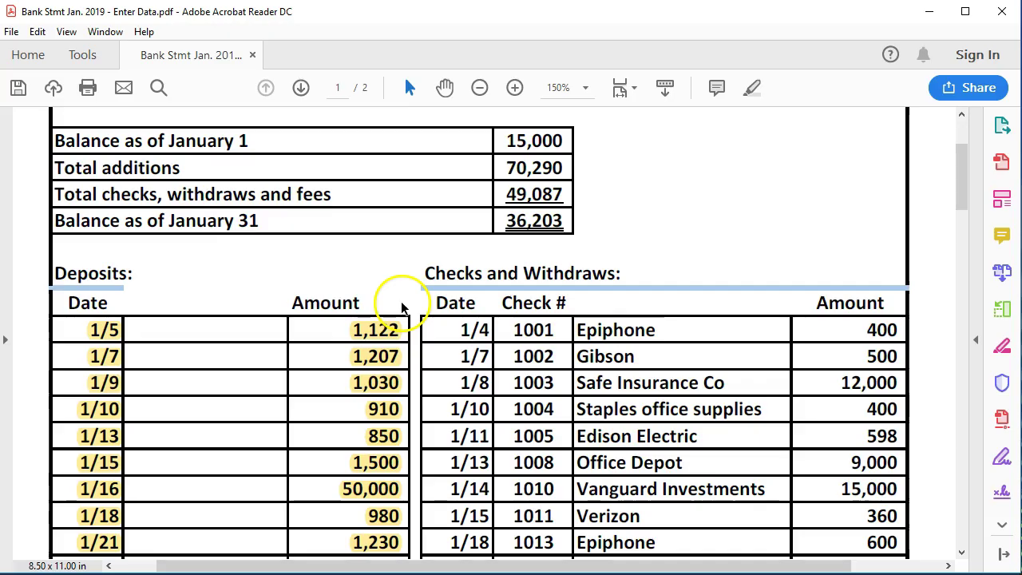
scroll(403, 308, up, 1)
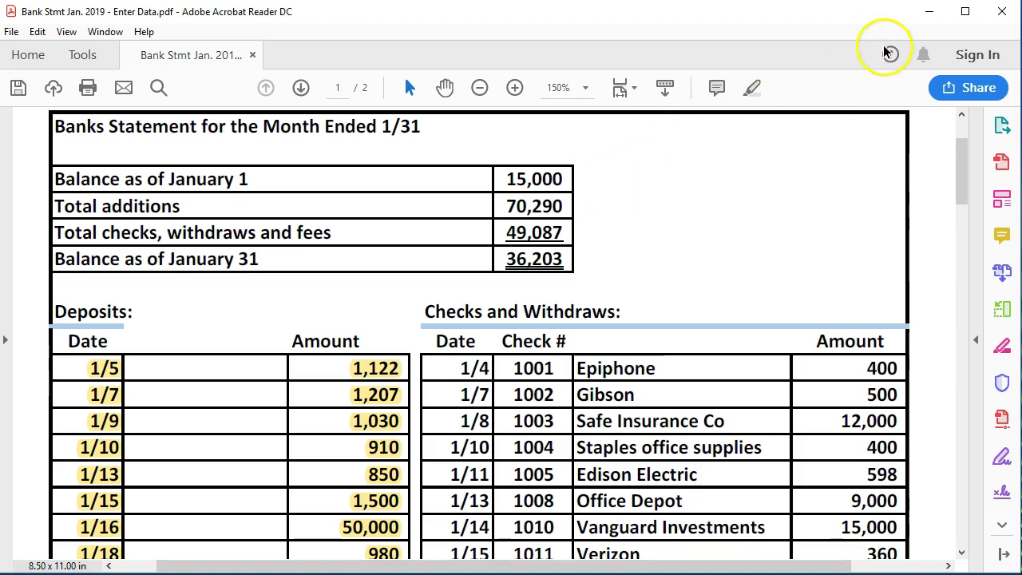
click(929, 13)
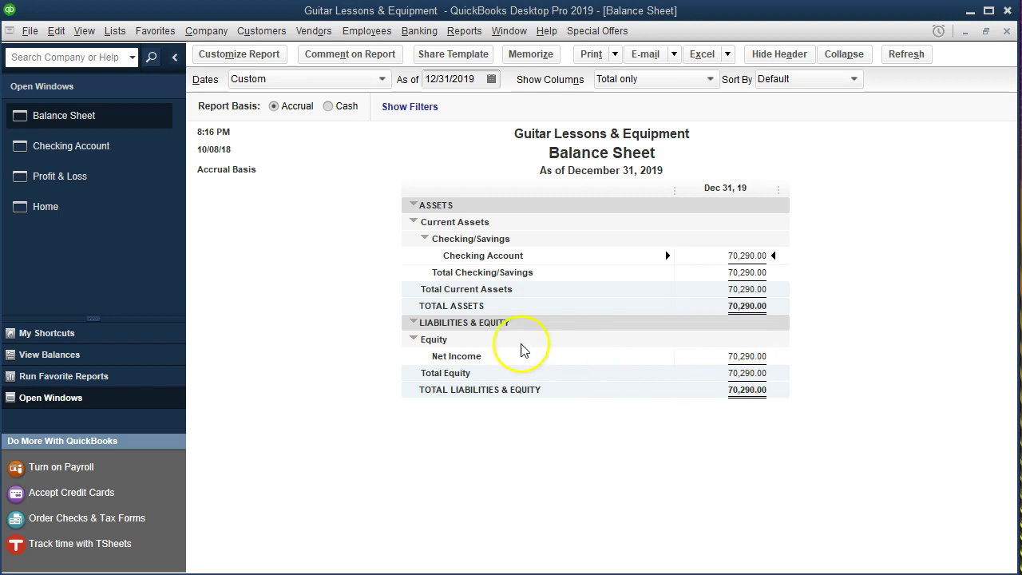
Open the Profit & Loss report and review the Sales and Uncategorized Income amounts
click(114, 188)
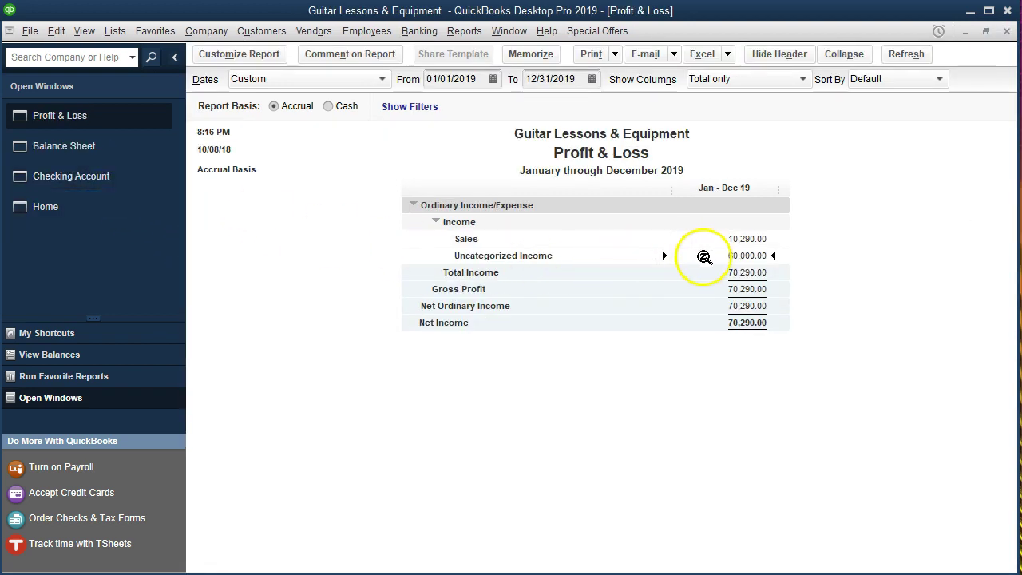
click(706, 239)
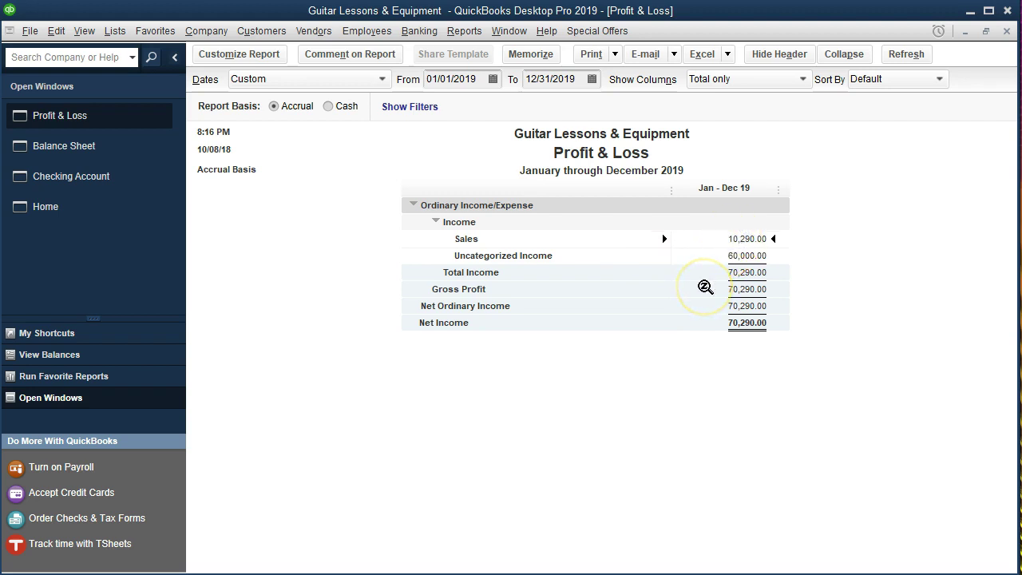
click(714, 256)
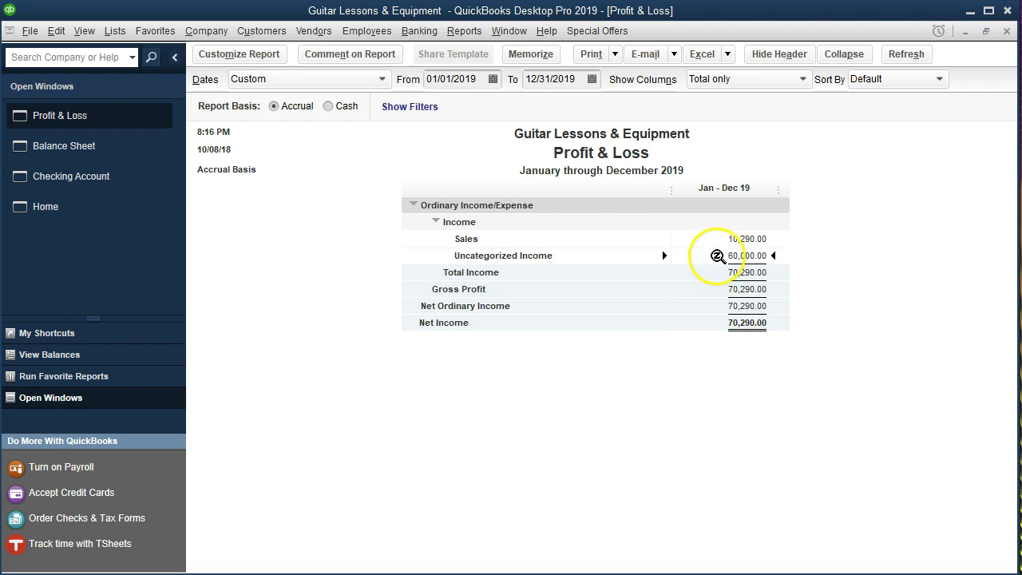
Drill down into the Uncategorized Income transactions, inspect the 01/16/2019 deposit, and close the detail report to return to Profit & Loss
double_click(715, 256)
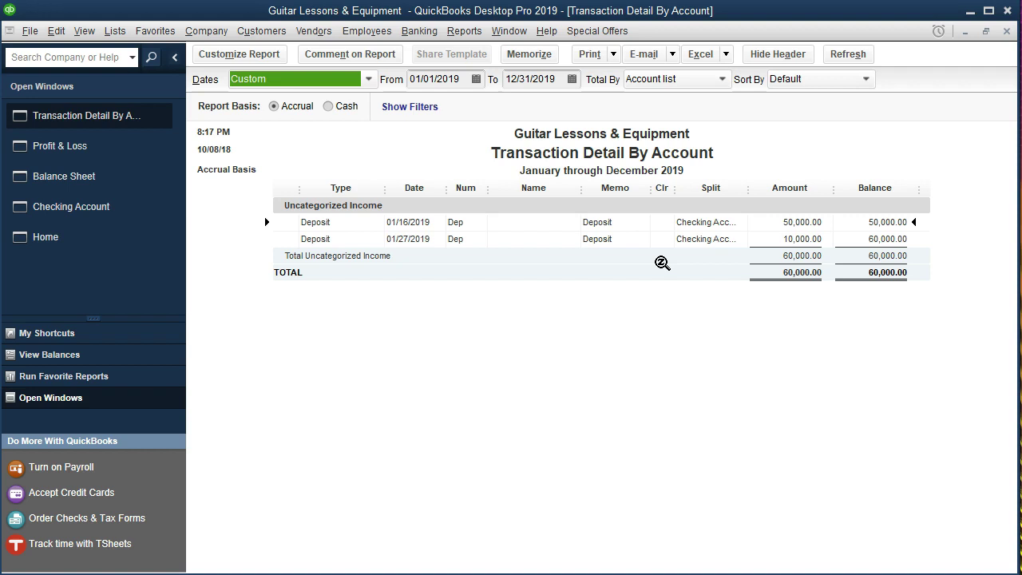
double_click(793, 223)
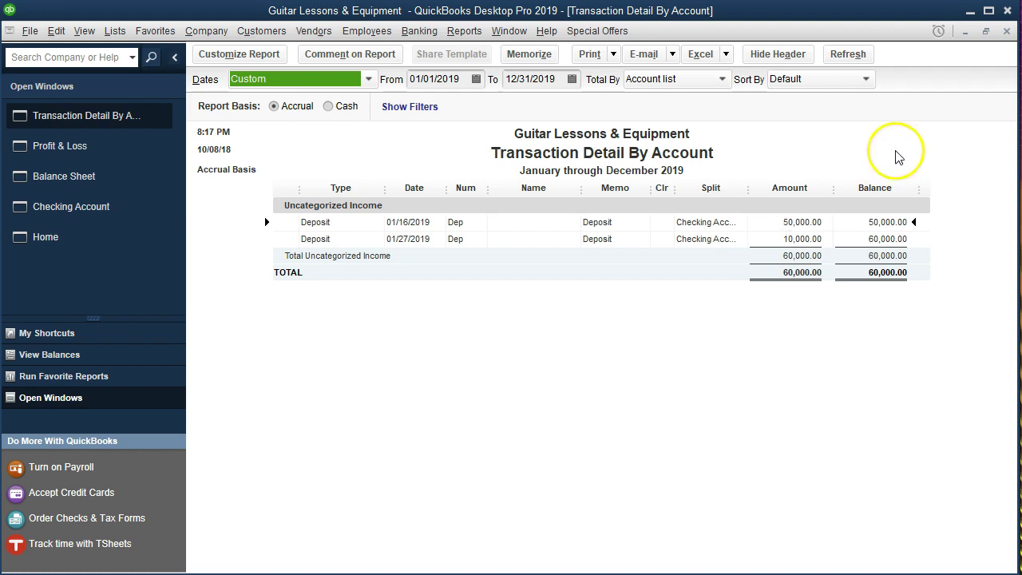
click(1007, 32)
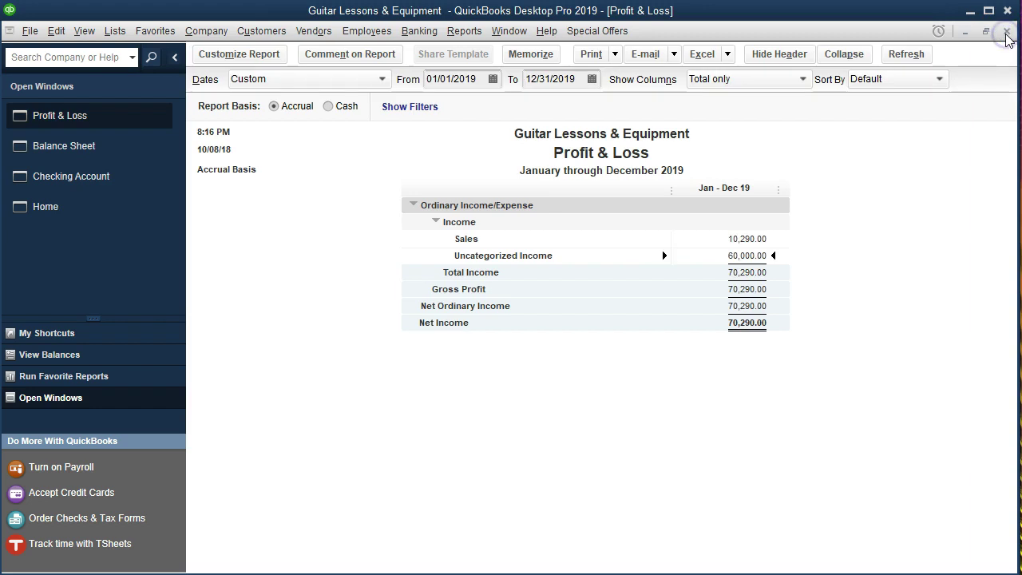